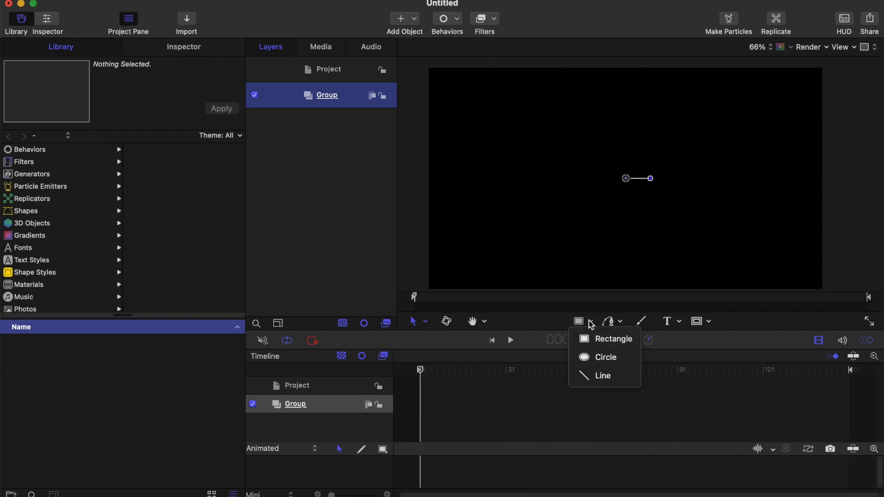
Step: Draw a wide rectangle about 1102 px across just above the canvas centre and show it as an outline without fill
{"action": "left_click", "coordinate": [606, 340]}
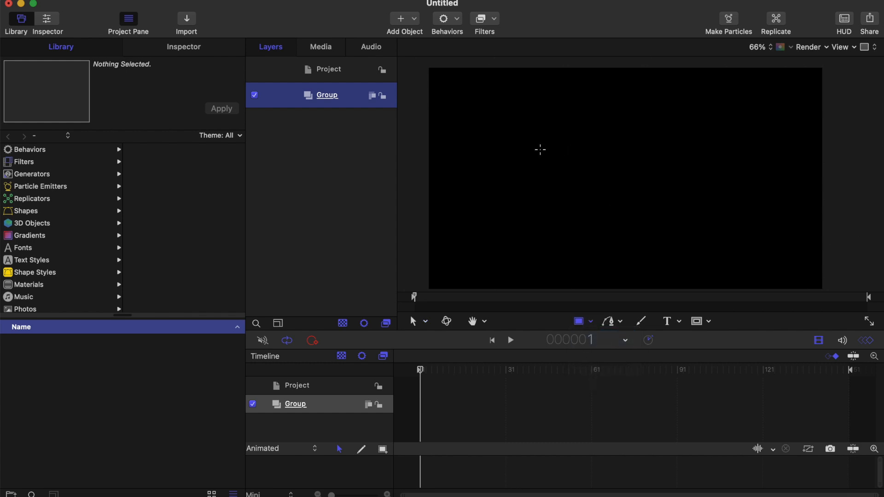
{"action": "left_click_drag", "start_coordinate": [531, 147], "coordinate": [758, 174]}
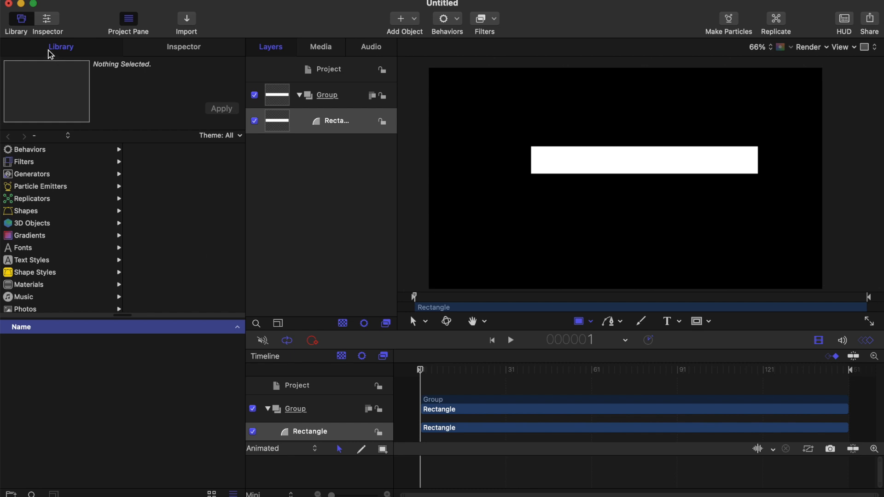
{"action": "left_click", "coordinate": [193, 50]}
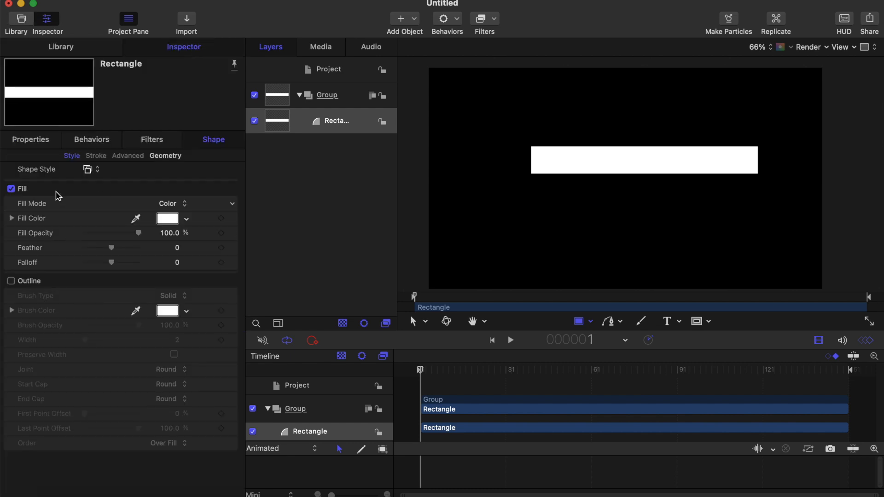
{"action": "left_click", "coordinate": [37, 144]}
{"action": "left_click", "coordinate": [223, 144]}
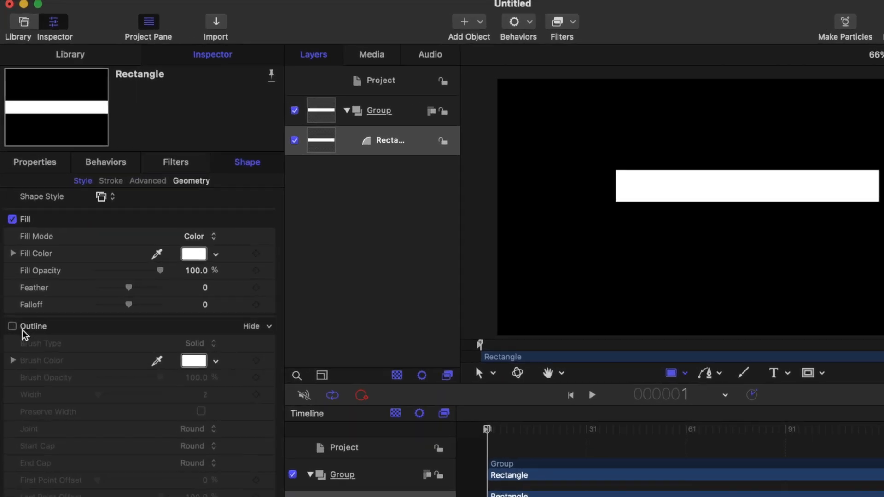
{"action": "left_click", "coordinate": [11, 282]}
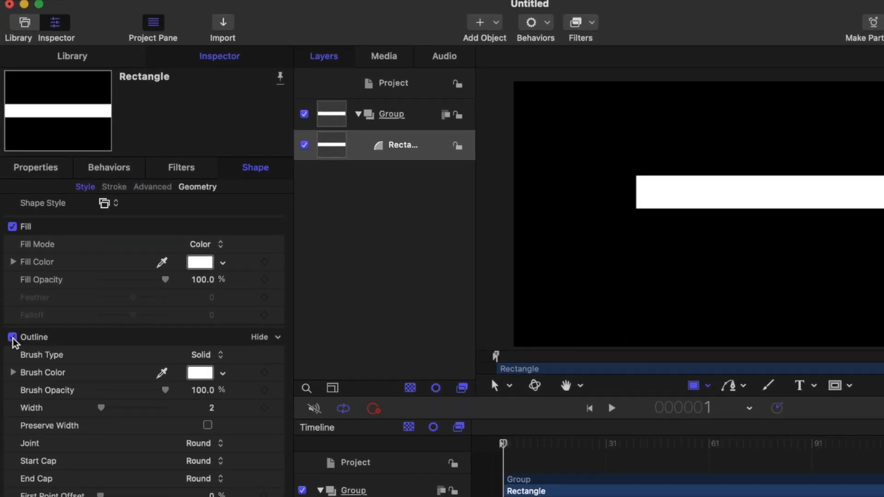
{"action": "left_click", "coordinate": [12, 226]}
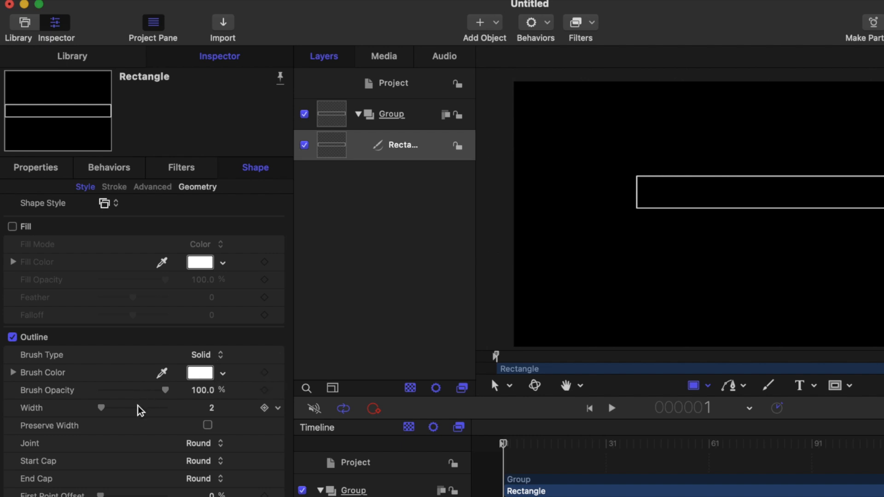
Step: Set the rectangle's outline width to 1 and its corner roundness to 33
{"action": "left_click_drag", "start_coordinate": [107, 413], "coordinate": [69, 419]}
{"action": "left_click", "coordinate": [101, 411]}
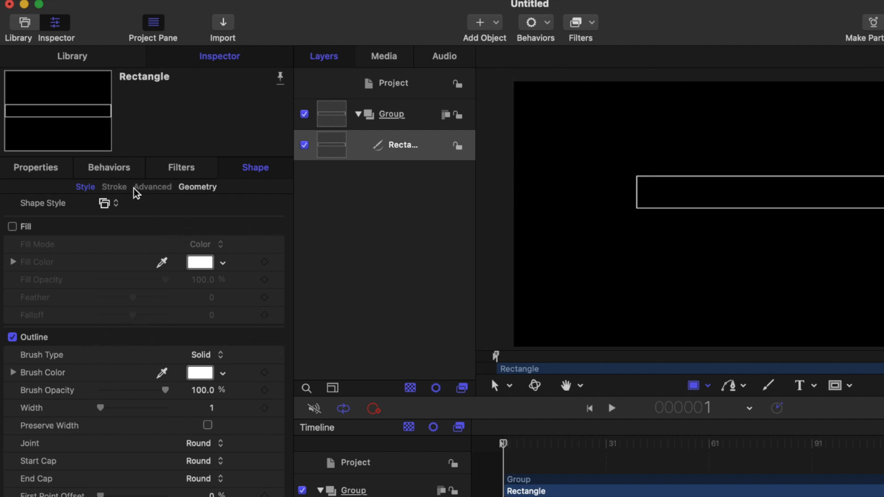
{"action": "left_click", "coordinate": [198, 187]}
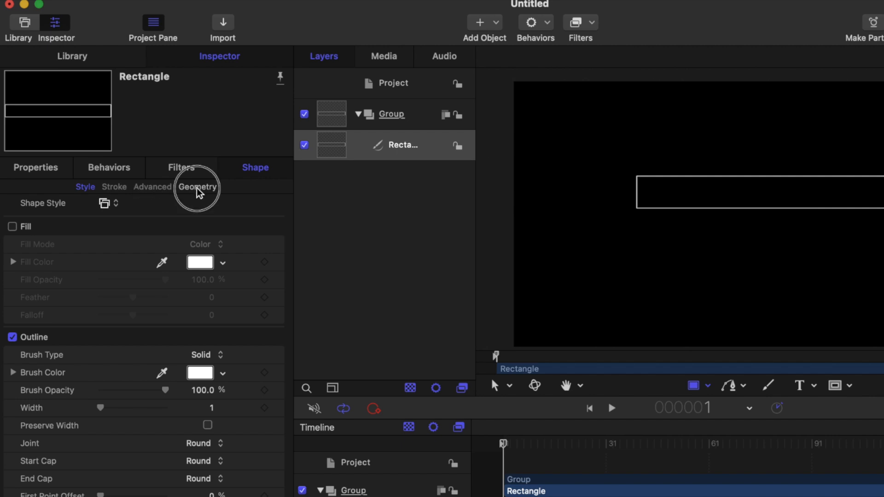
{"action": "left_click_drag", "start_coordinate": [100, 226], "coordinate": [146, 237]}
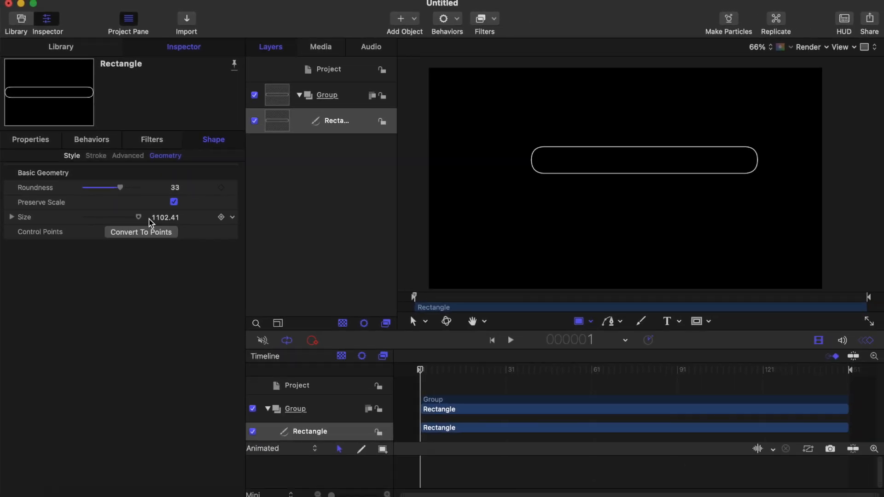
Step: Import the image search icon.png from the Desktop folder into the project
{"action": "left_click", "coordinate": [187, 24]}
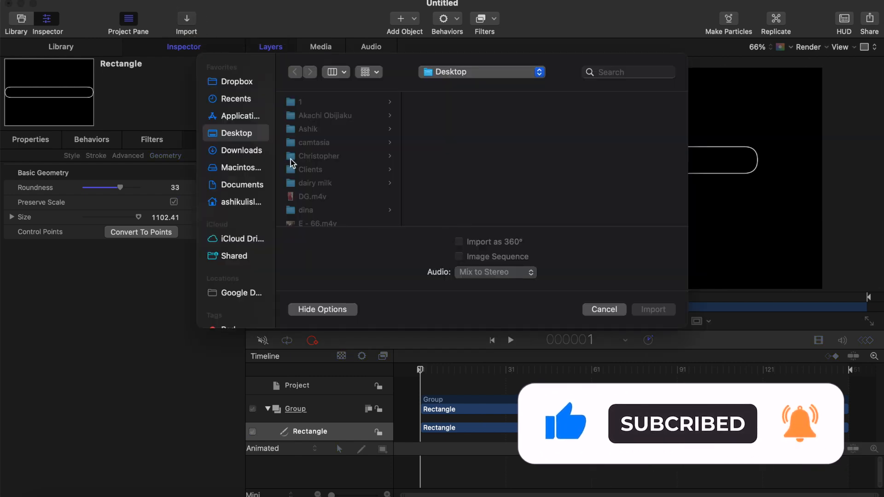
{"action": "scroll", "coordinate": [326, 178], "scroll_direction": "down", "scroll_amount": 10}
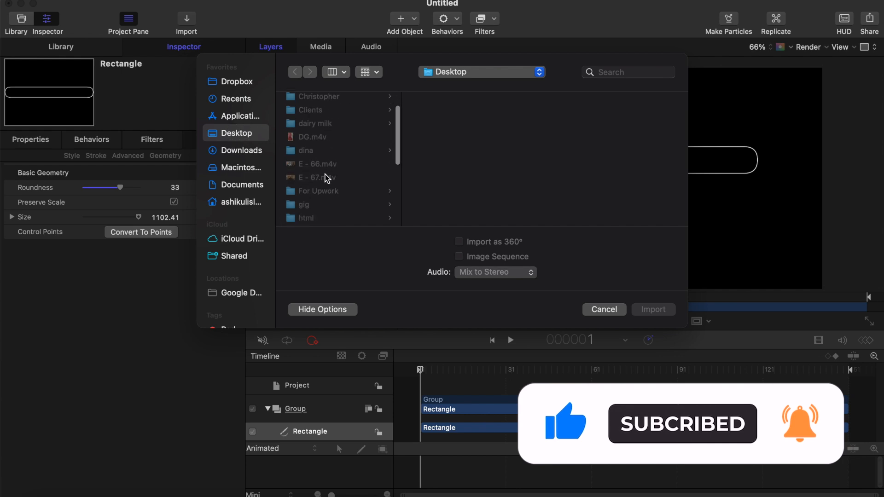
{"action": "scroll", "coordinate": [325, 178], "scroll_direction": "down", "scroll_amount": 6}
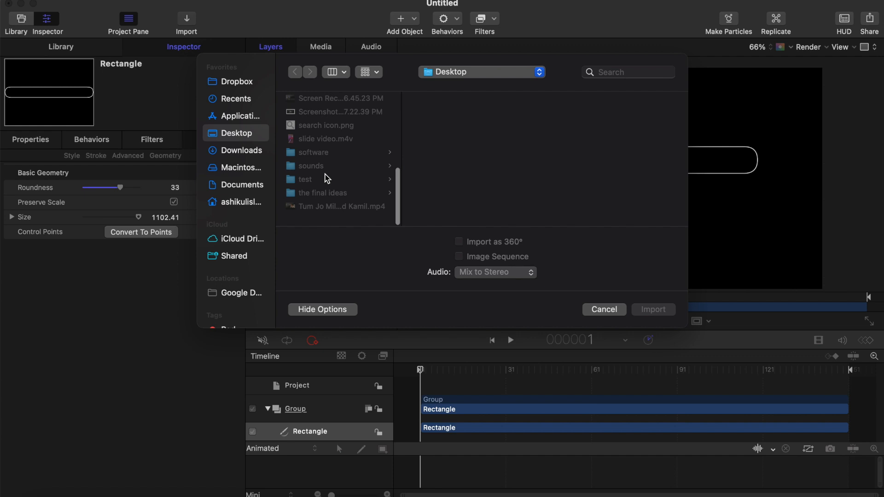
{"action": "left_click", "coordinate": [325, 132]}
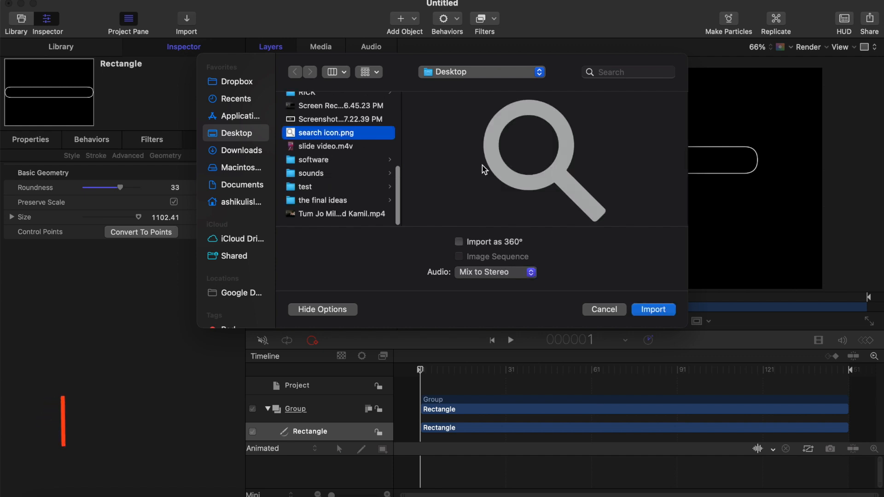
{"action": "left_click", "coordinate": [654, 309]}
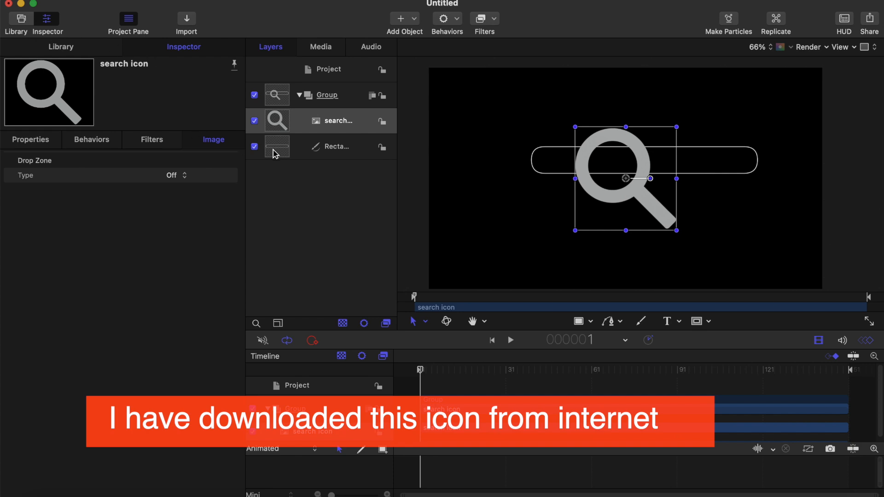
Step: Scale the search icon to 21% and move it into the bar's left end at X -347 px, Y 78 px
{"action": "left_click", "coordinate": [42, 141]}
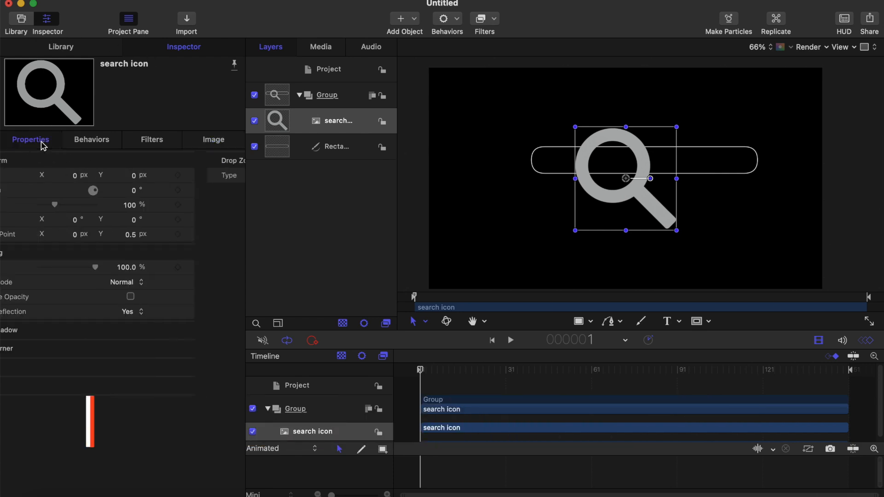
{"action": "left_click_drag", "start_coordinate": [104, 210], "coordinate": [91, 208]}
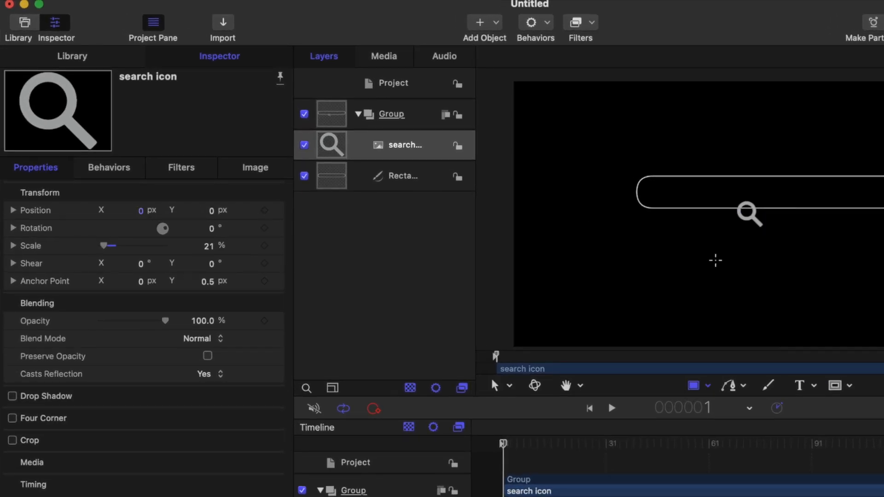
{"action": "mouse_move", "coordinate": [142, 211]}
{"action": "left_mouse_down"}
{"action": "mouse_move", "coordinate": [67, 211]}
{"action": "mouse_move", "coordinate": [139, 211]}
{"action": "left_mouse_up"}
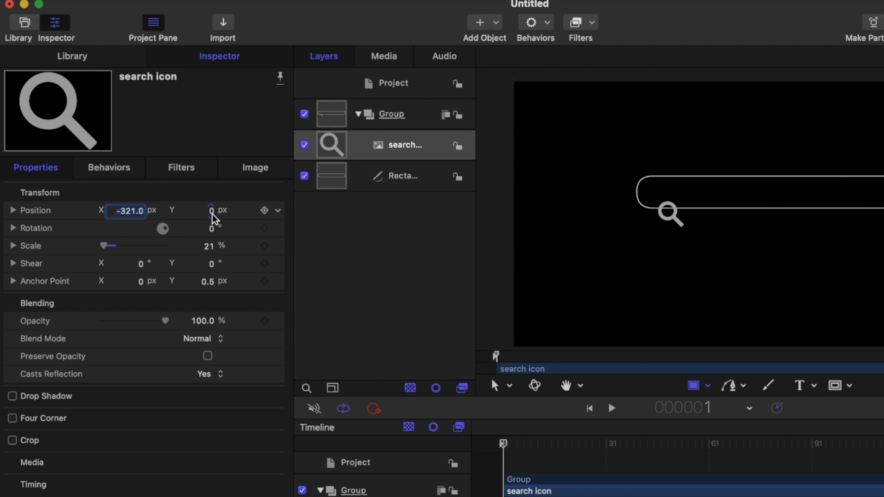
{"action": "mouse_move", "coordinate": [211, 210]}
{"action": "left_mouse_down"}
{"action": "mouse_move", "coordinate": [227, 209]}
{"action": "mouse_move", "coordinate": [212, 209]}
{"action": "left_mouse_up"}
{"action": "left_click_drag", "start_coordinate": [130, 210], "coordinate": [118, 210]}
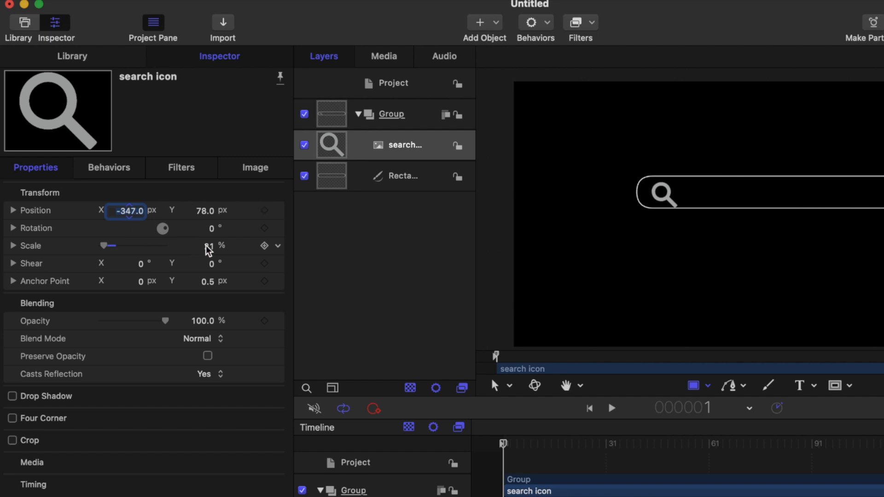
Step: Shrink the search icon to 13% and fine-tune its position inside the bar to X -382 px, Y 86 px
{"action": "left_click_drag", "start_coordinate": [217, 248], "coordinate": [209, 248]}
{"action": "left_click_drag", "start_coordinate": [129, 210], "coordinate": [111, 211]}
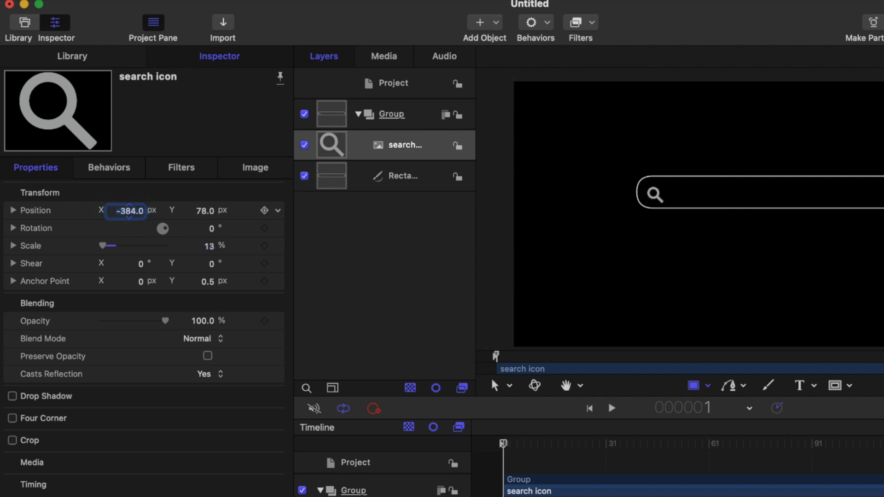
{"action": "left_click_drag", "start_coordinate": [205, 213], "coordinate": [207, 214]}
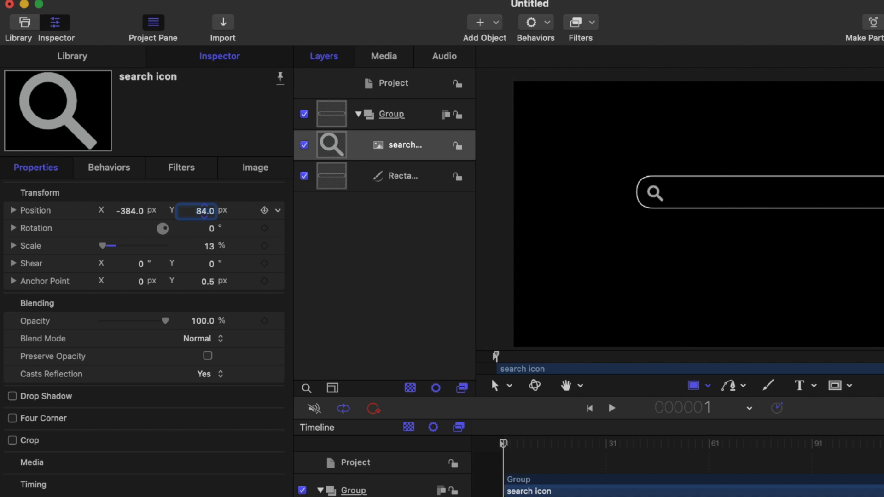
{"action": "left_click_drag", "start_coordinate": [129, 211], "coordinate": [130, 213]}
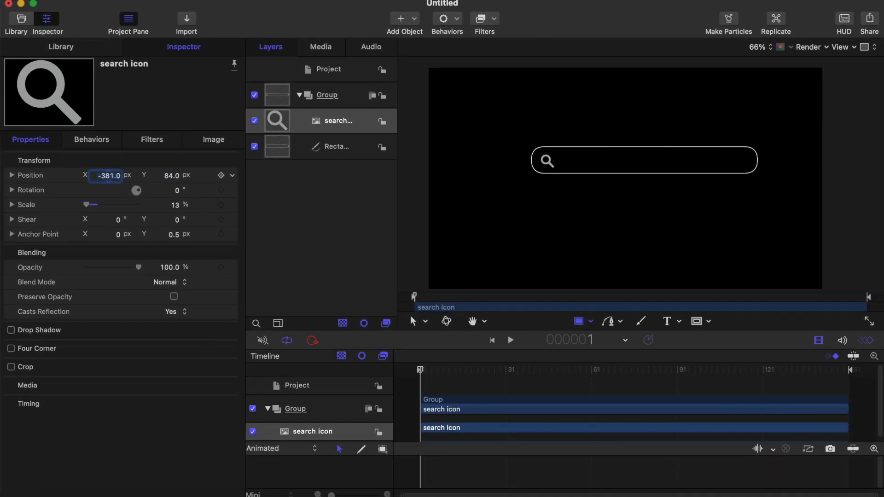
{"action": "left_click", "coordinate": [170, 176]}
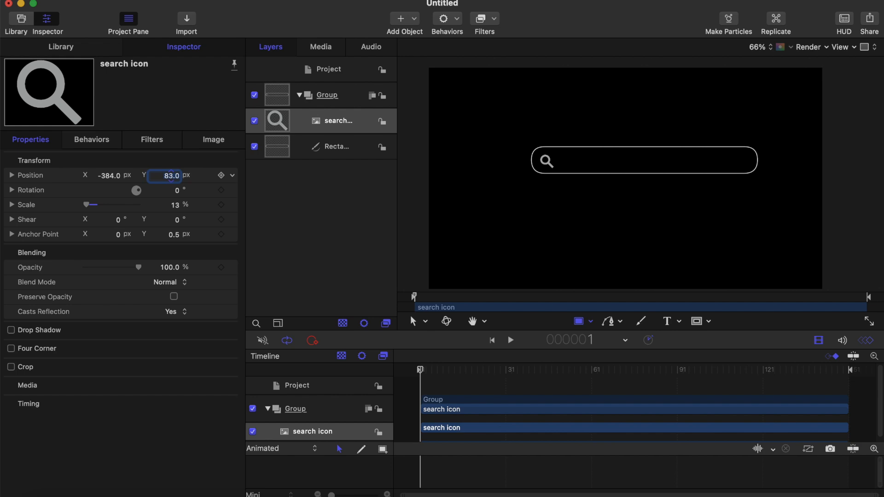
{"action": "left_click_drag", "start_coordinate": [116, 183], "coordinate": [117, 184]}
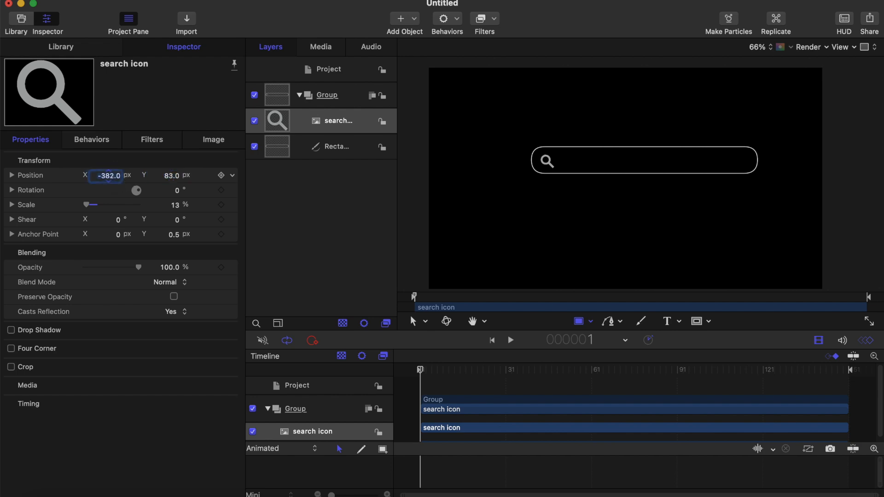
{"action": "left_click_drag", "start_coordinate": [172, 178], "coordinate": [173, 178]}
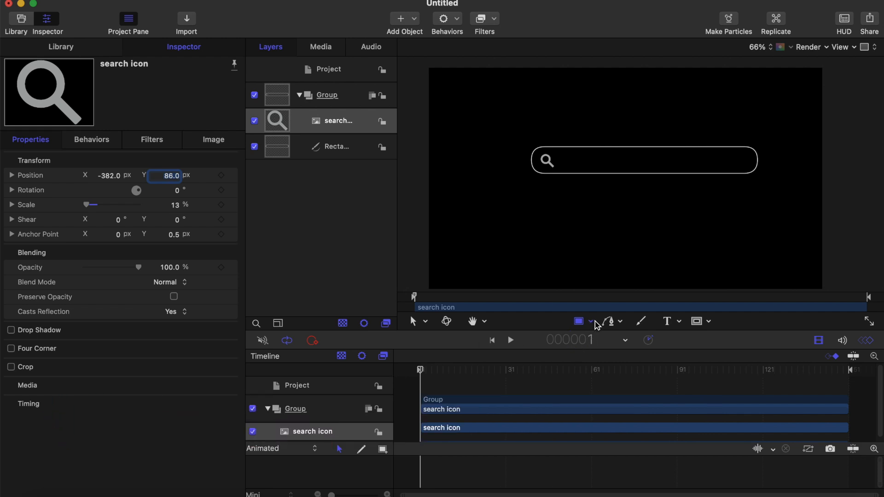
Step: Match the rectangle's outline brush color to the search icon by sampling the icon's gray
{"action": "left_click", "coordinate": [332, 152]}
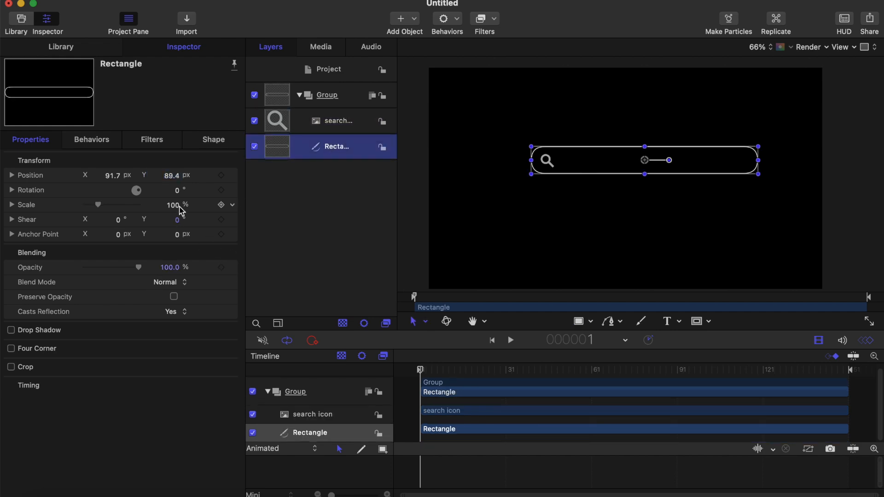
{"action": "left_click", "coordinate": [221, 143]}
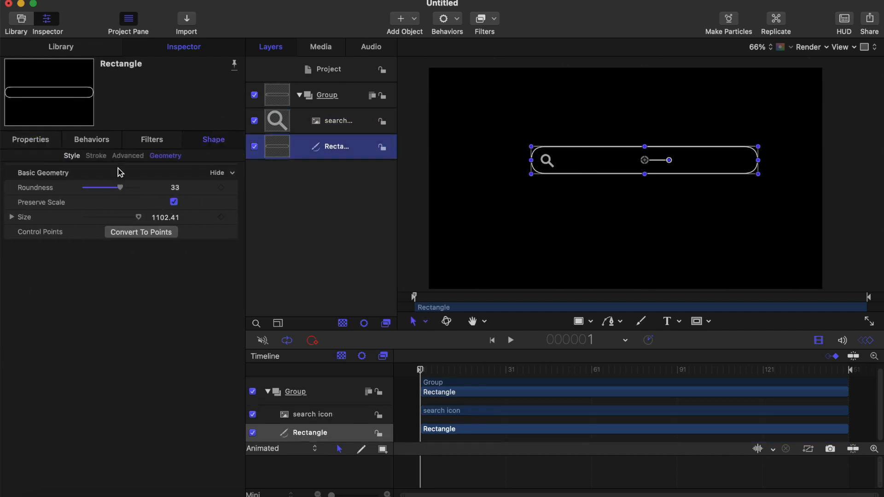
{"action": "left_click", "coordinate": [69, 157]}
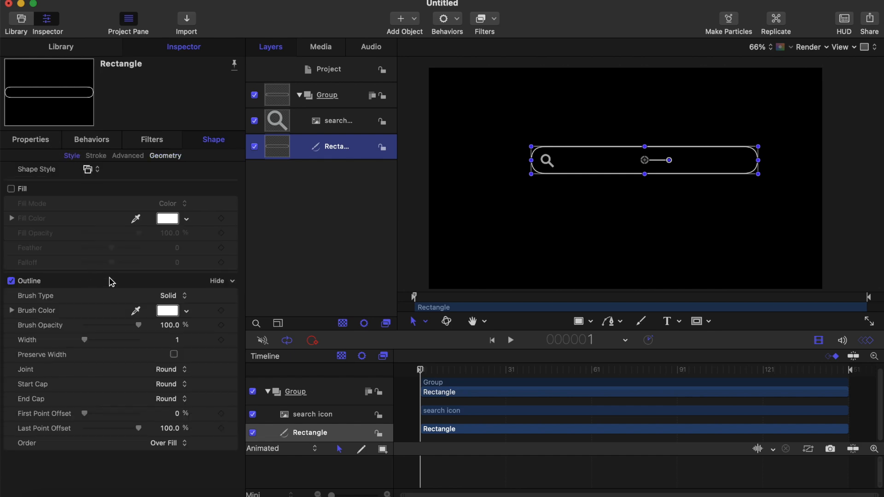
{"action": "left_click", "coordinate": [168, 312]}
{"action": "left_click", "coordinate": [33, 488]}
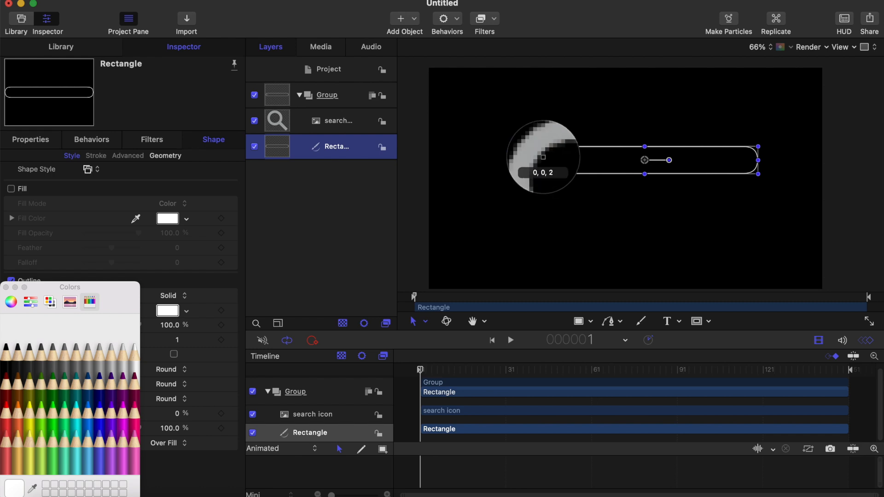
{"action": "left_click", "coordinate": [542, 156]}
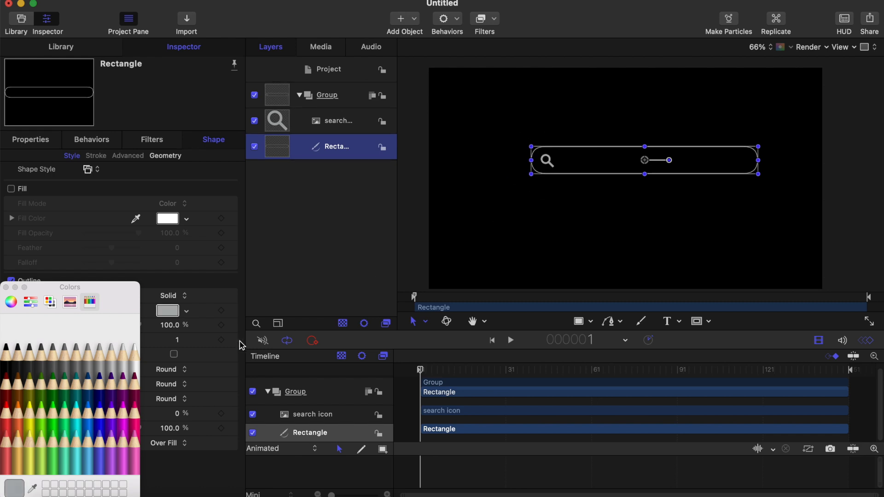
{"action": "left_click", "coordinate": [6, 288]}
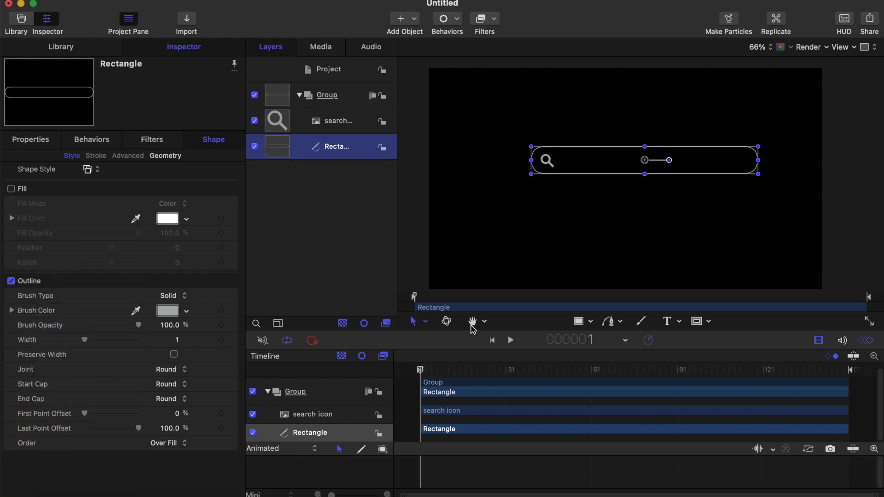
Step: Create a flat text box about 900 px wide inside the search bar, beside the magnifier icon
{"action": "left_click", "coordinate": [573, 323]}
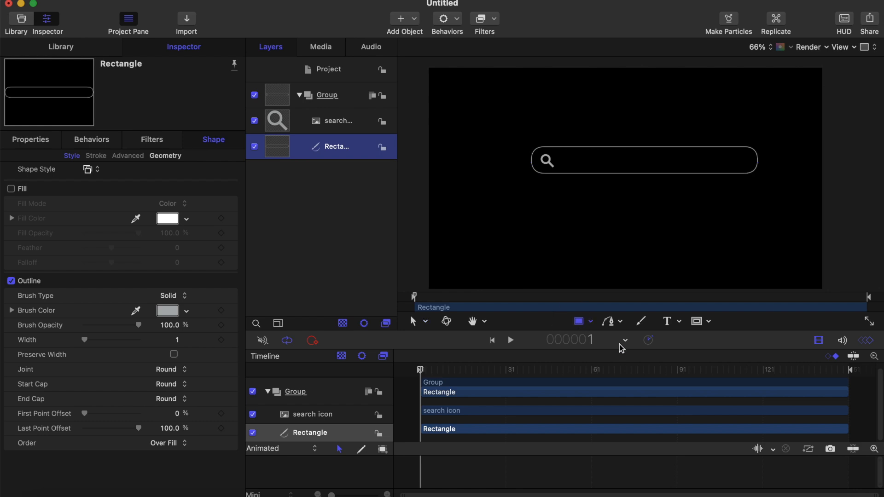
{"action": "left_click", "coordinate": [679, 321]}
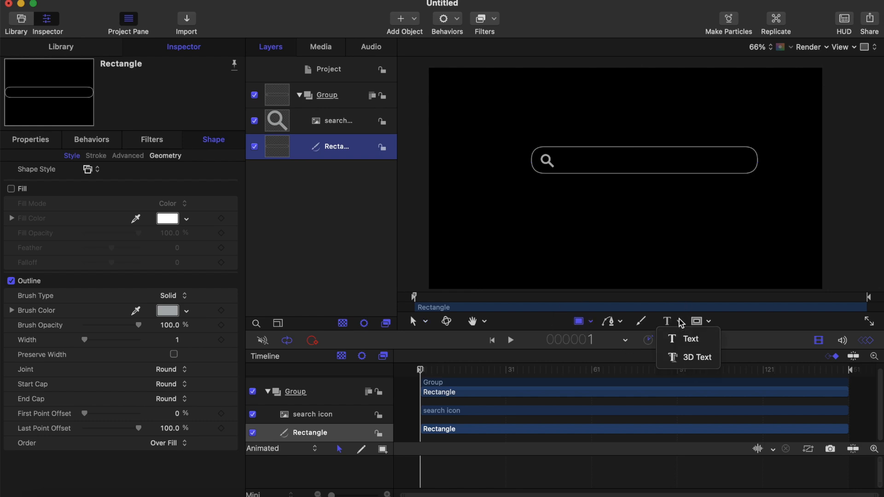
{"action": "left_click", "coordinate": [691, 337]}
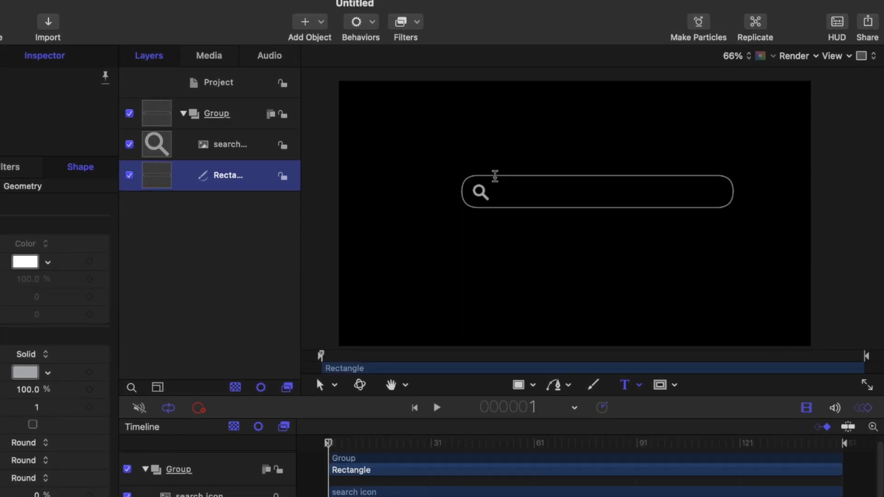
{"action": "left_click_drag", "start_coordinate": [497, 175], "coordinate": [721, 207]}
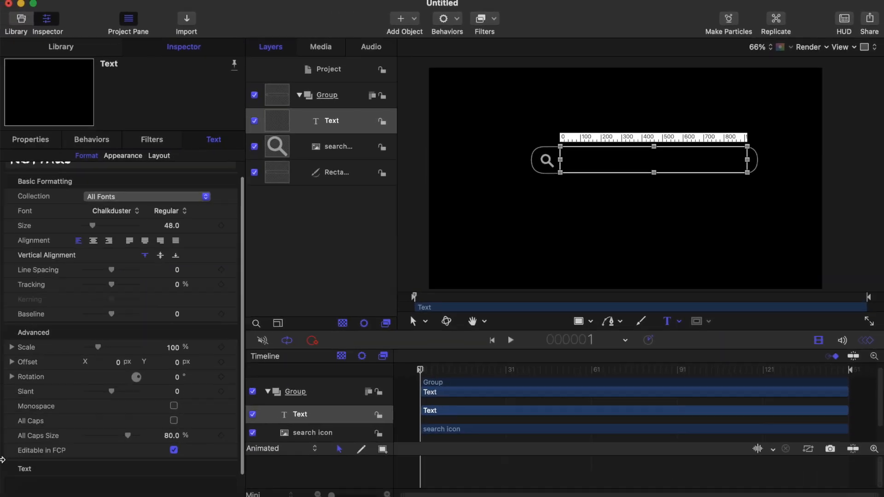
Step: Enter "Why the sky is blue ?" in the text box and align it vertically to the middle
{"action": "scroll", "coordinate": [57, 454], "scroll_direction": "down", "scroll_amount": 2}
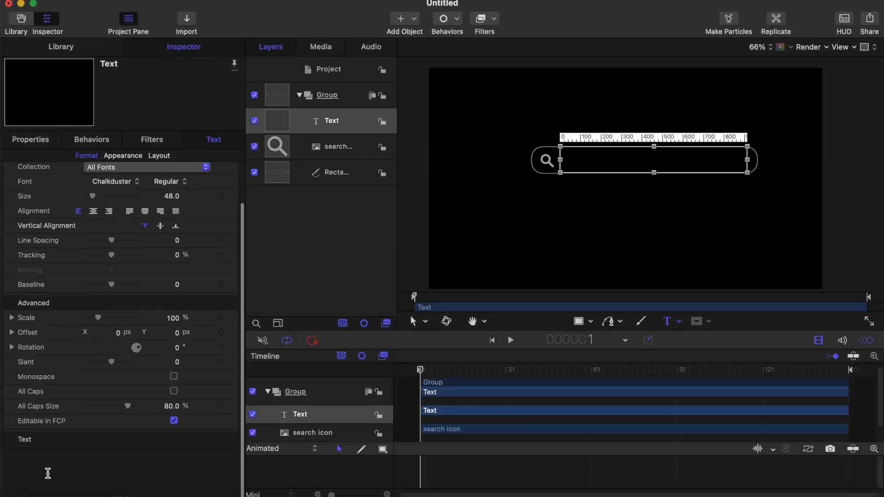
{"action": "left_click", "coordinate": [35, 467]}
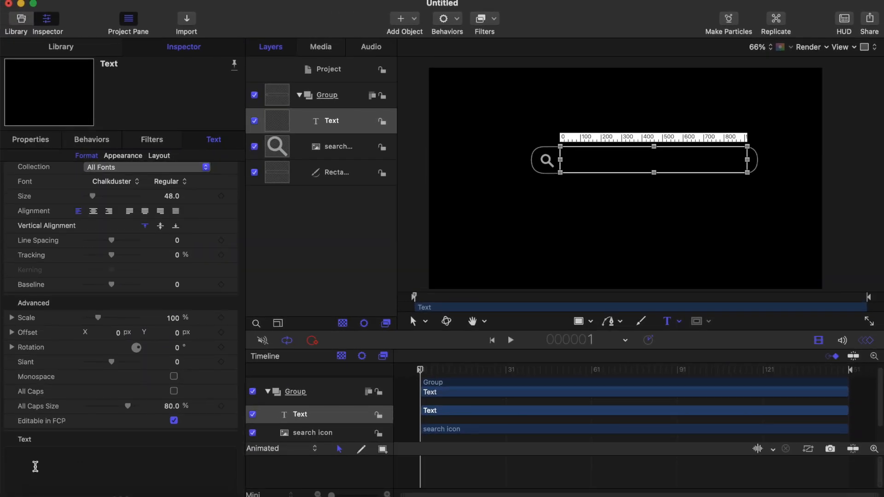
{"action": "type", "text": "why"}
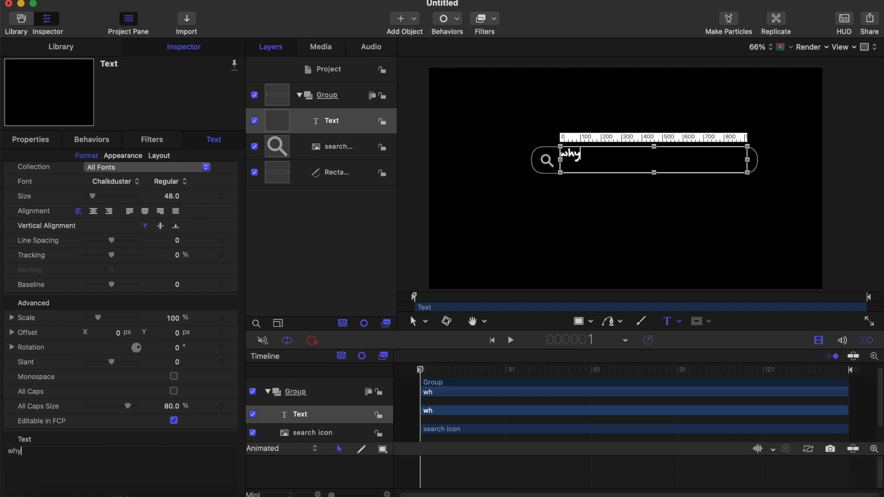
{"action": "type", "text": "t"}
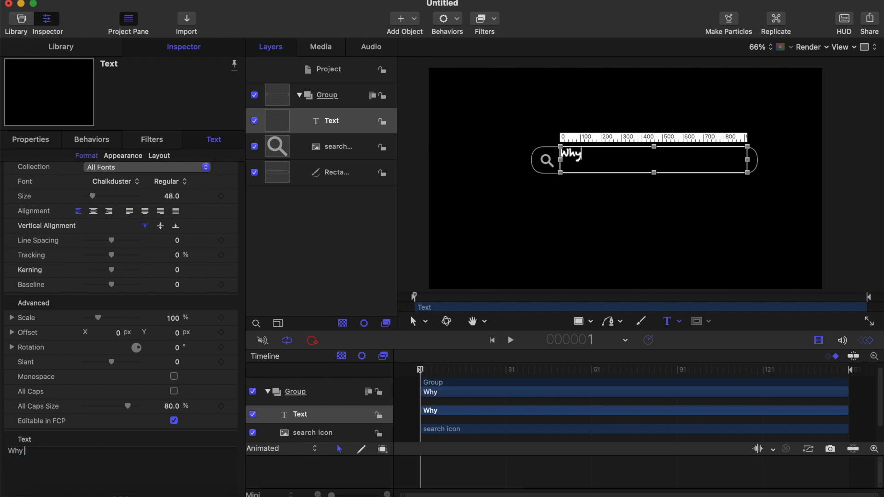
{"action": "type", "text": "the"}
{"action": "type", "text": " sh"}
{"action": "type", "text": "ky is"}
{"action": "type", "text": " bl"}
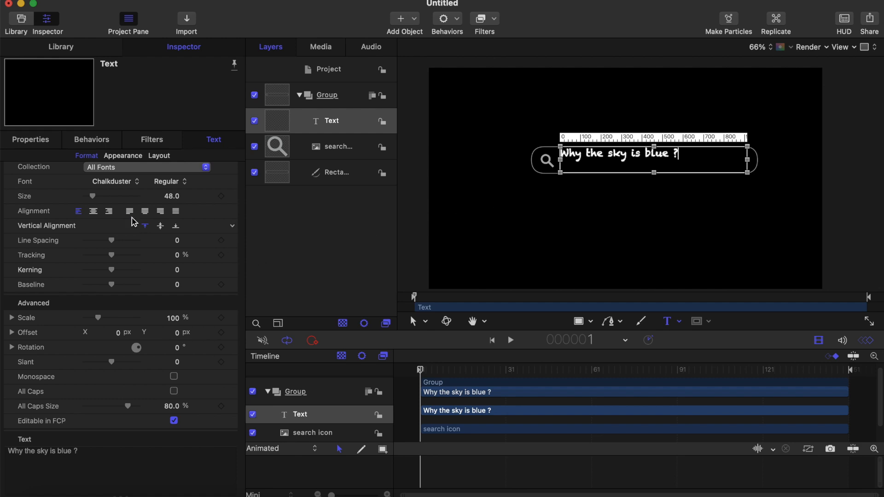
{"action": "left_click", "coordinate": [161, 226]}
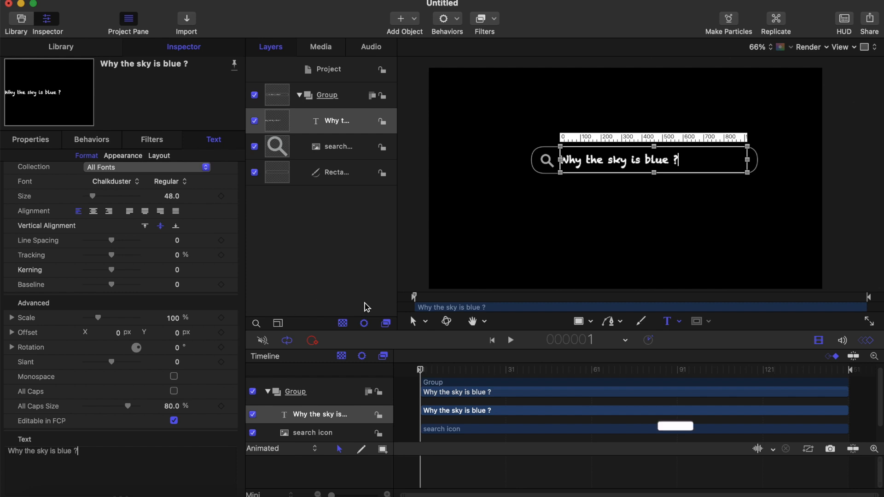
Step: Change the search text's font to Helvetica and set its size to 50
{"action": "left_click", "coordinate": [140, 180]}
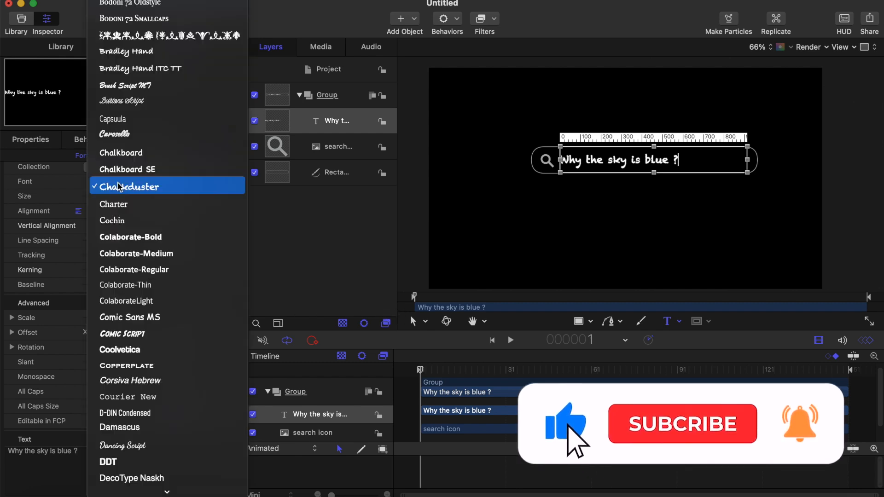
{"action": "scroll", "coordinate": [139, 156], "scroll_direction": "up", "scroll_amount": 10}
{"action": "scroll", "coordinate": [135, 154], "scroll_direction": "down", "scroll_amount": 3}
{"action": "scroll", "coordinate": [135, 154], "scroll_direction": "up", "scroll_amount": 3}
{"action": "scroll", "coordinate": [135, 154], "scroll_direction": "down", "scroll_amount": 10}
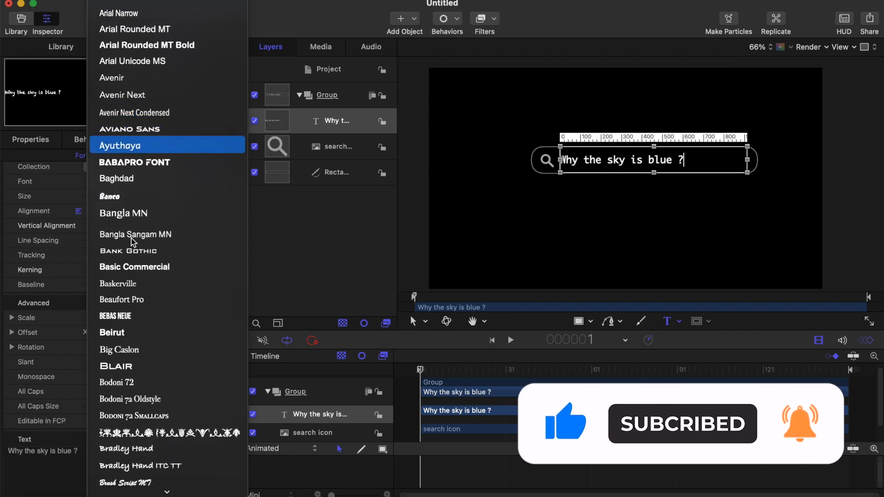
{"action": "scroll", "coordinate": [134, 233], "scroll_direction": "down", "scroll_amount": 10}
{"action": "scroll", "coordinate": [134, 243], "scroll_direction": "down", "scroll_amount": 15}
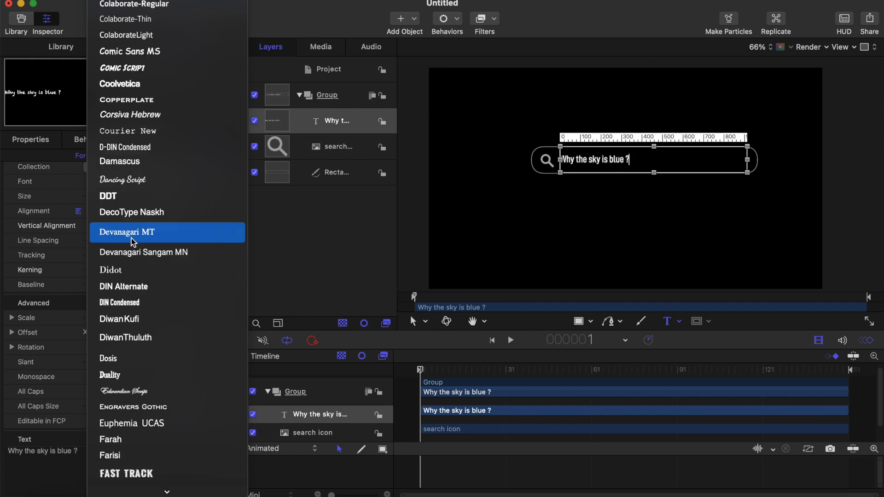
{"action": "scroll", "coordinate": [134, 244], "scroll_direction": "down", "scroll_amount": 8}
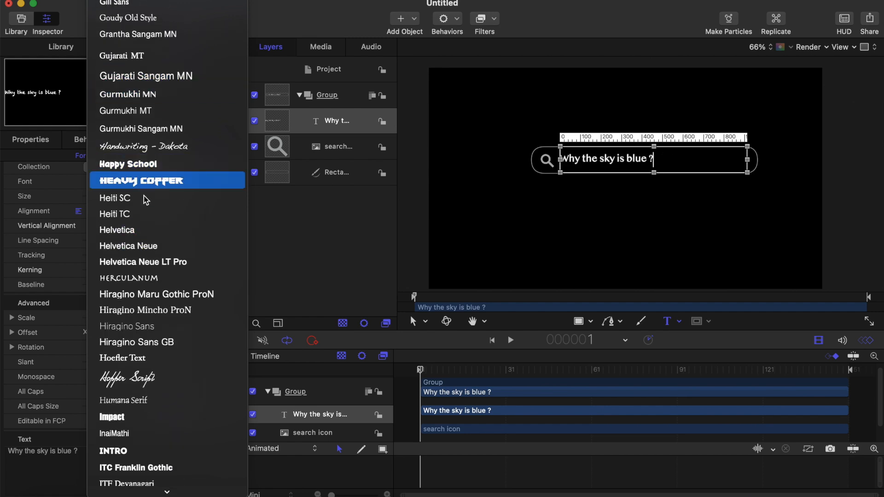
{"action": "left_click", "coordinate": [137, 237]}
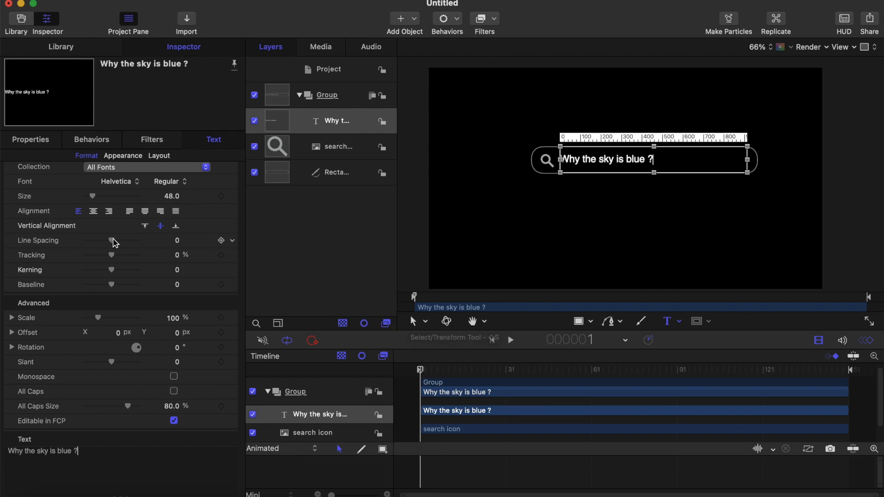
{"action": "left_click", "coordinate": [167, 198]}
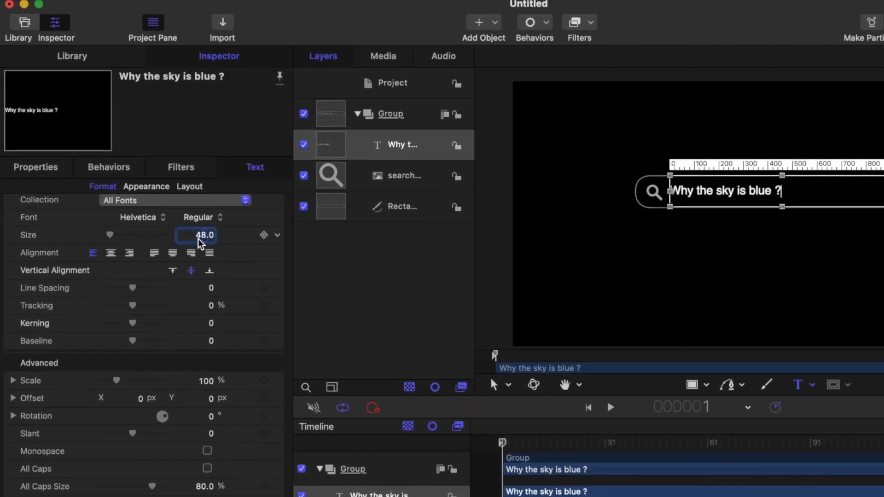
{"action": "left_click_drag", "start_coordinate": [199, 239], "coordinate": [198, 235]}
Step: Finish editing the text, reposition it to X 141.1 px, Y 88.5 px, and return the playhead to frame 1
{"action": "left_click", "coordinate": [509, 441]}
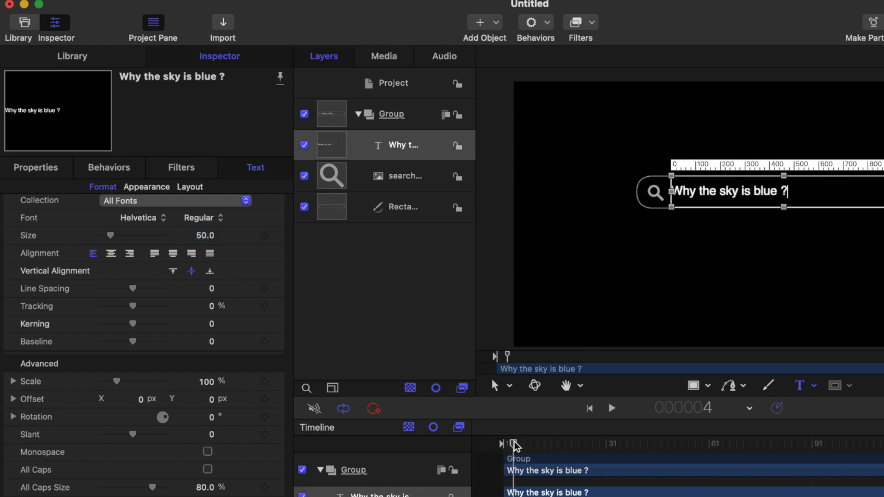
{"action": "left_click", "coordinate": [509, 443]}
{"action": "left_click_drag", "start_coordinate": [509, 445], "coordinate": [526, 448]}
{"action": "left_click", "coordinate": [694, 384]}
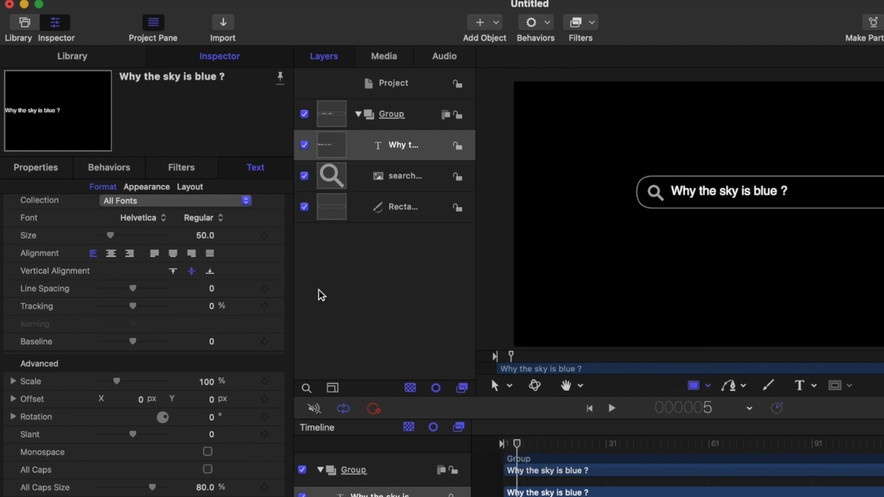
{"action": "left_click", "coordinate": [24, 168]}
{"action": "mouse_move", "coordinate": [130, 211]}
{"action": "left_mouse_down"}
{"action": "mouse_move", "coordinate": [122, 210]}
{"action": "mouse_move", "coordinate": [134, 211]}
{"action": "left_mouse_up"}
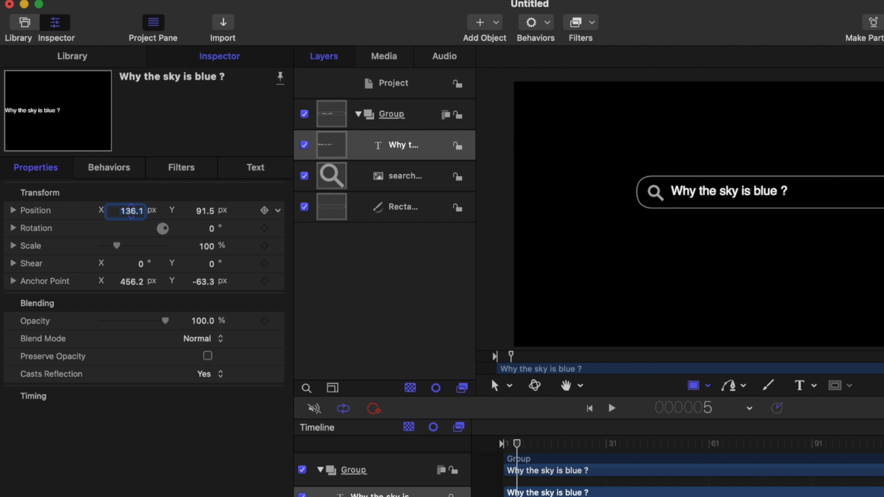
{"action": "left_click_drag", "start_coordinate": [207, 214], "coordinate": [202, 213]}
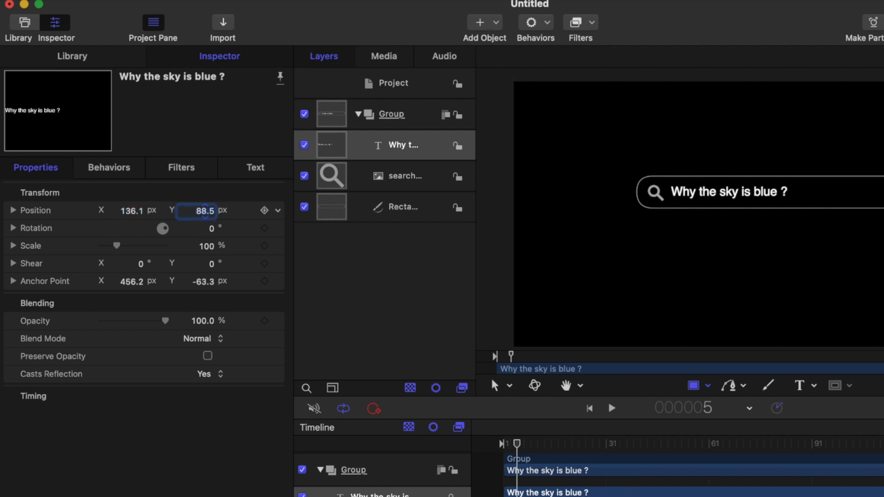
{"action": "left_click_drag", "start_coordinate": [130, 211], "coordinate": [133, 211]}
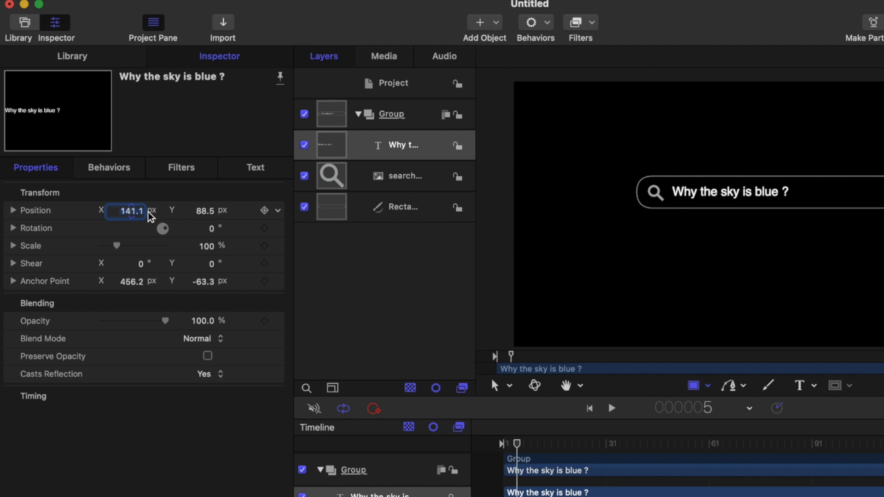
{"action": "left_click", "coordinate": [204, 214]}
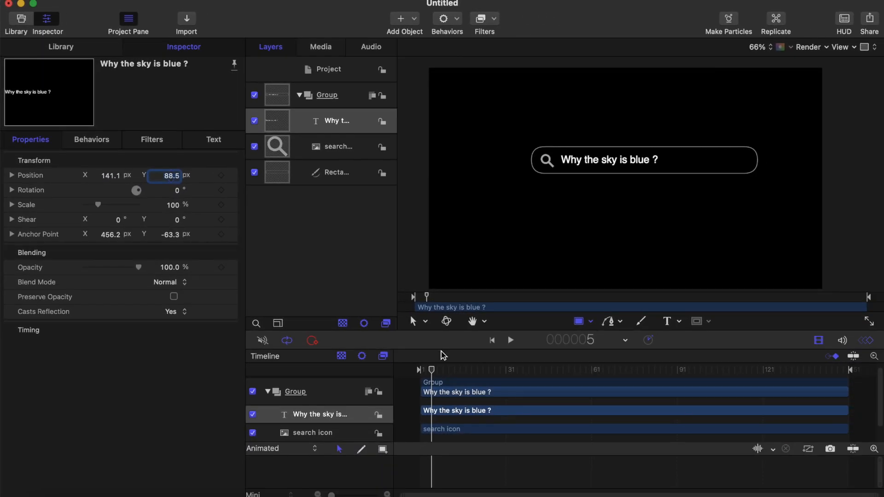
{"action": "left_click_drag", "start_coordinate": [433, 371], "coordinate": [409, 373]}
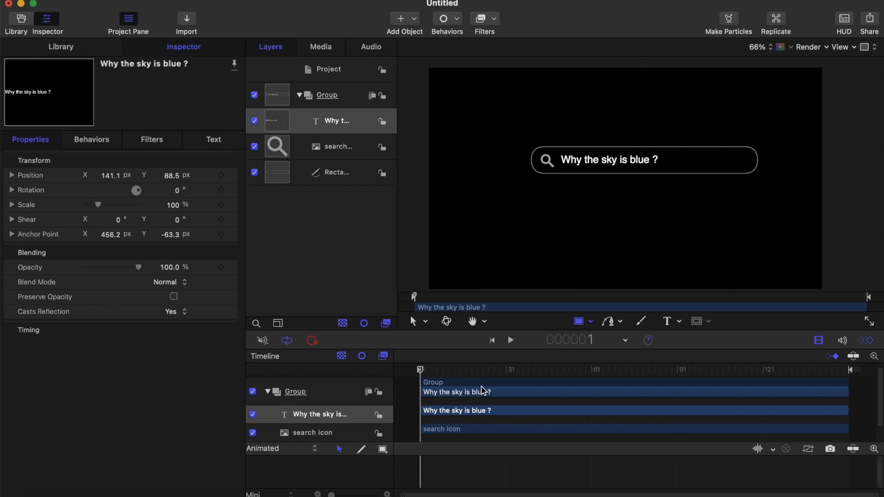
Step: Draw a short vertical line as a text cursor just before "Why", at about X -326 px, Y 93 px
{"action": "left_click", "coordinate": [621, 324]}
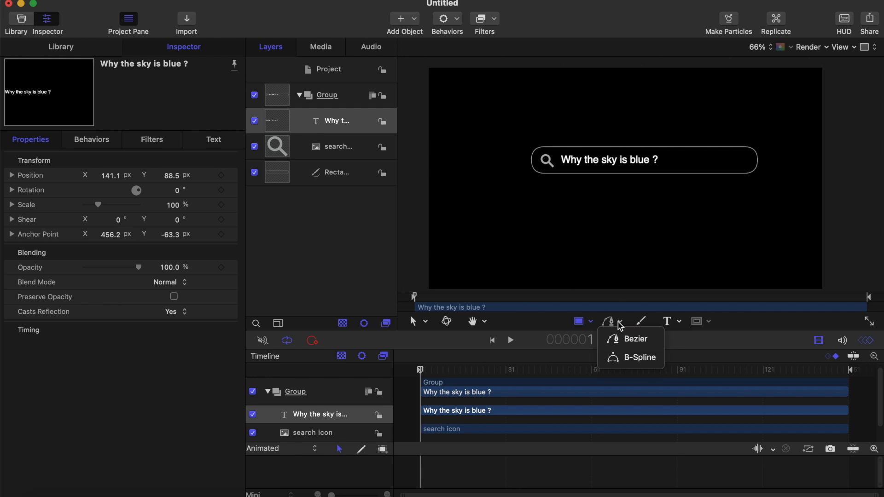
{"action": "left_click", "coordinate": [592, 323]}
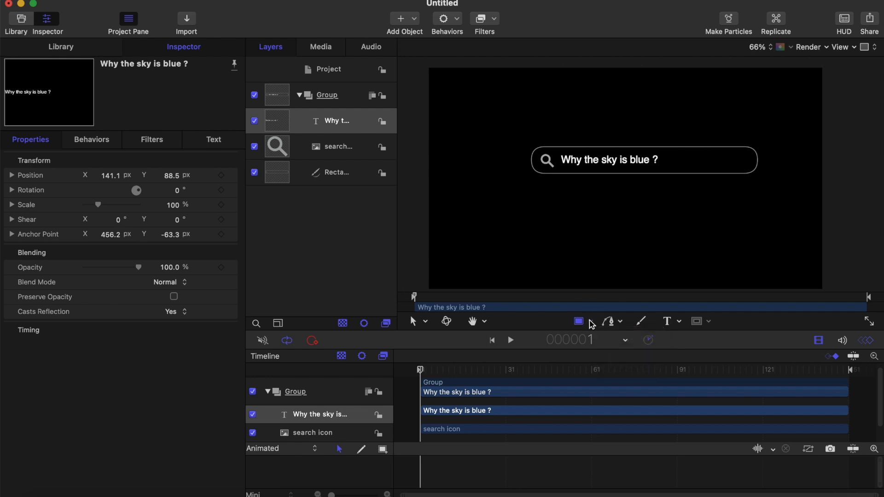
{"action": "left_click", "coordinate": [591, 322]}
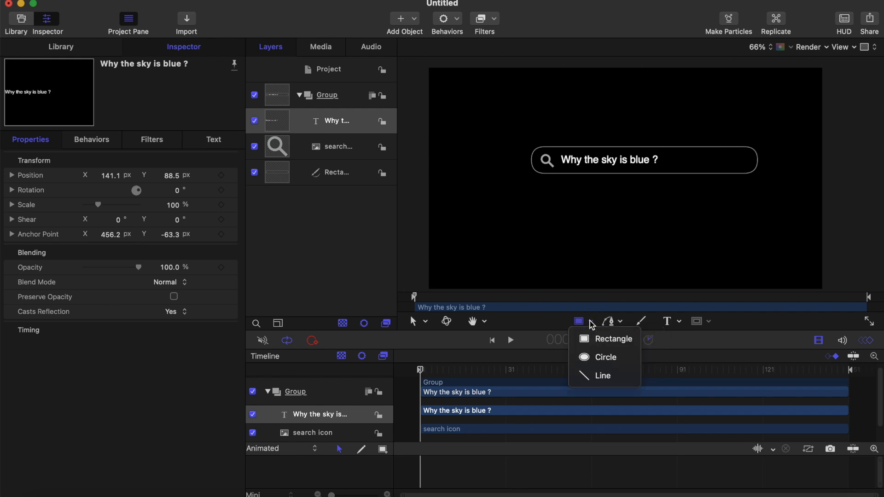
{"action": "left_click", "coordinate": [601, 376]}
{"action": "scroll", "coordinate": [560, 148], "scroll_direction": "up", "scroll_amount": 6}
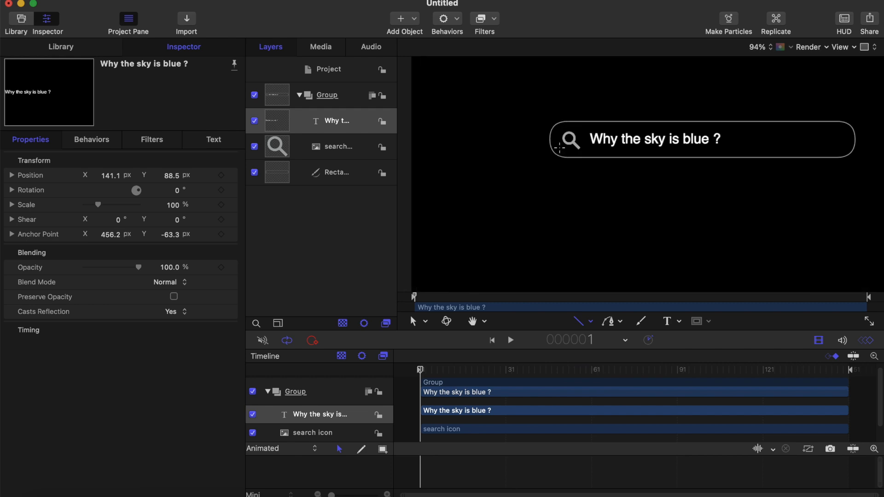
{"action": "scroll", "coordinate": [559, 148], "scroll_direction": "up", "scroll_amount": 2}
{"action": "scroll", "coordinate": [559, 148], "scroll_direction": "up", "scroll_amount": 2}
{"action": "scroll", "coordinate": [559, 148], "scroll_direction": "right", "scroll_amount": 4}
{"action": "scroll", "coordinate": [560, 148], "scroll_direction": "up", "scroll_amount": 2}
{"action": "scroll", "coordinate": [560, 147], "scroll_direction": "right", "scroll_amount": 3}
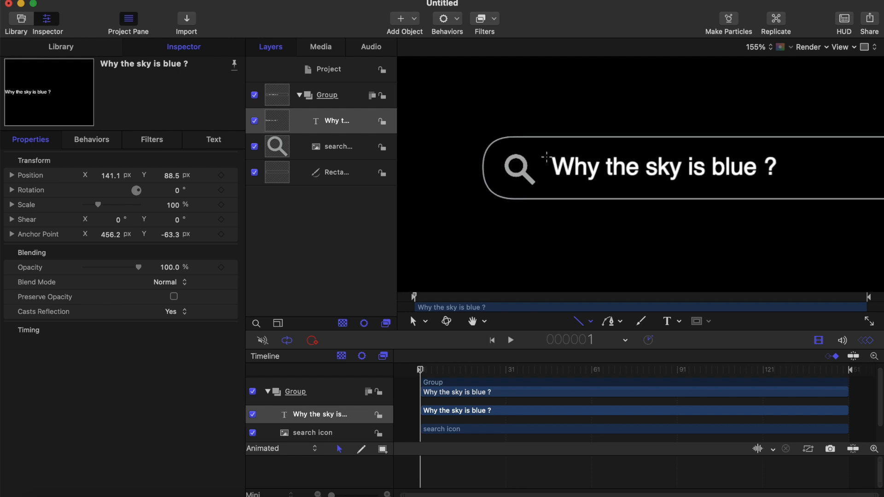
{"action": "left_click_drag", "start_coordinate": [547, 157], "coordinate": [547, 175]}
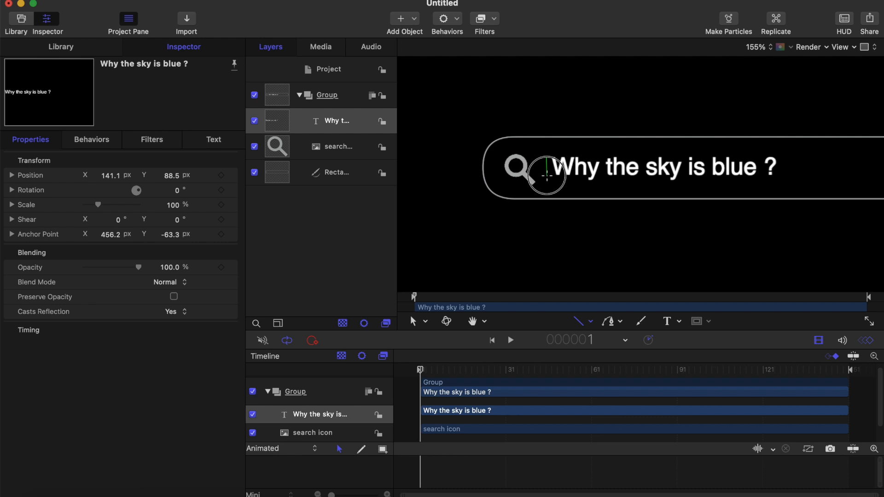
{"action": "left_click_drag", "start_coordinate": [547, 176], "coordinate": [548, 175]}
{"action": "left_click_drag", "start_coordinate": [548, 176], "coordinate": [548, 175]}
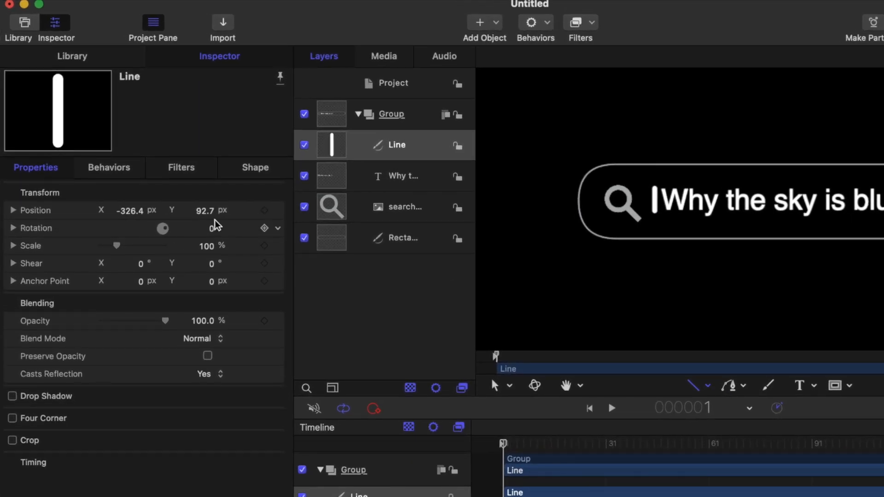
Step: Set the cursor line's outline width to 1 and its start and end caps to Square
{"action": "left_click", "coordinate": [254, 168]}
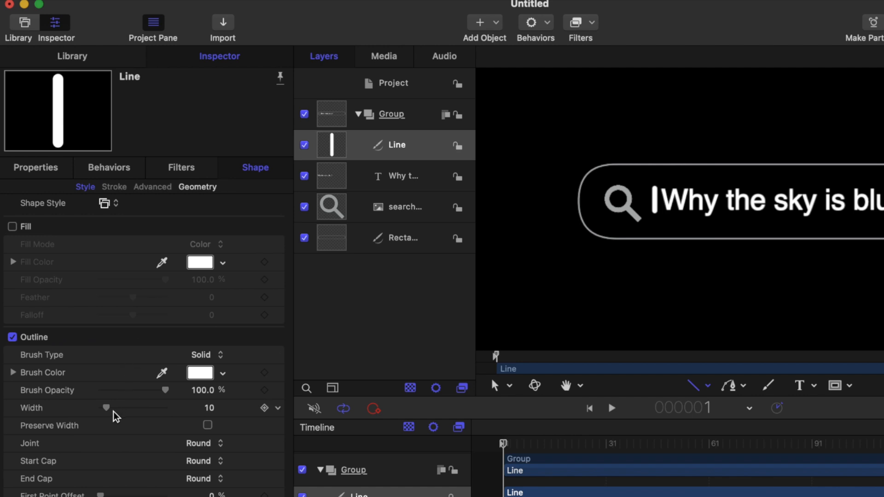
{"action": "left_click_drag", "start_coordinate": [106, 408], "coordinate": [102, 411]}
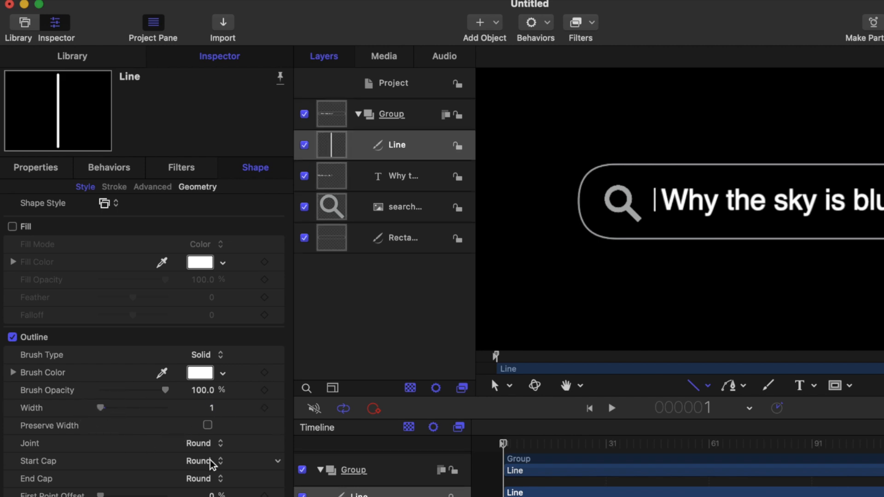
{"action": "left_click", "coordinate": [203, 445]}
{"action": "left_click", "coordinate": [151, 457]}
{"action": "left_click", "coordinate": [199, 462]}
{"action": "left_click", "coordinate": [206, 447]}
{"action": "left_click", "coordinate": [198, 480]}
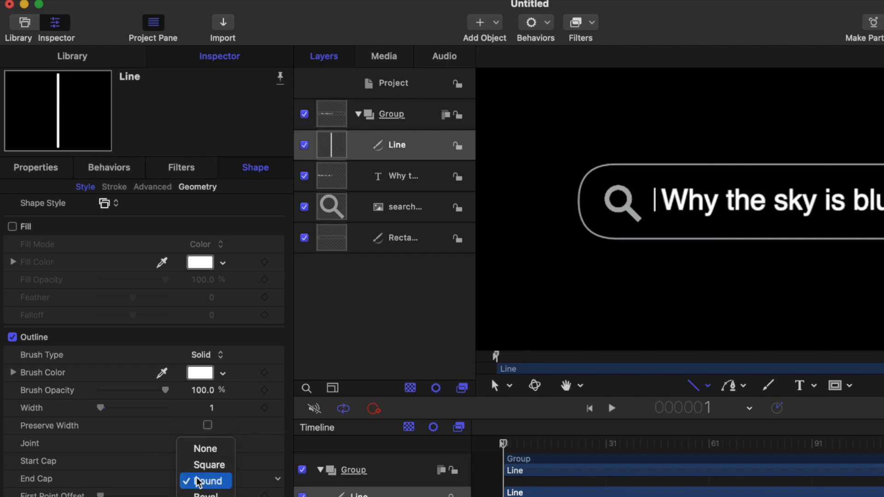
{"action": "left_click", "coordinate": [208, 465]}
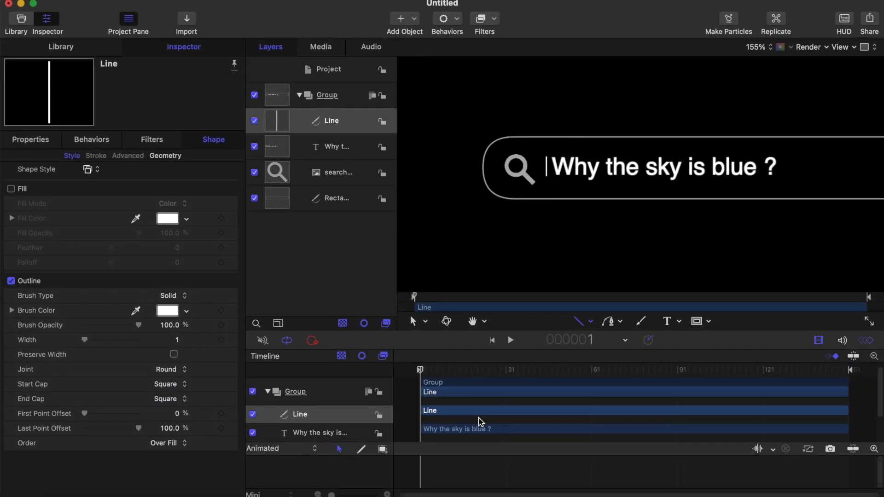
{"action": "scroll", "coordinate": [564, 219], "scroll_direction": "down", "scroll_amount": 6}
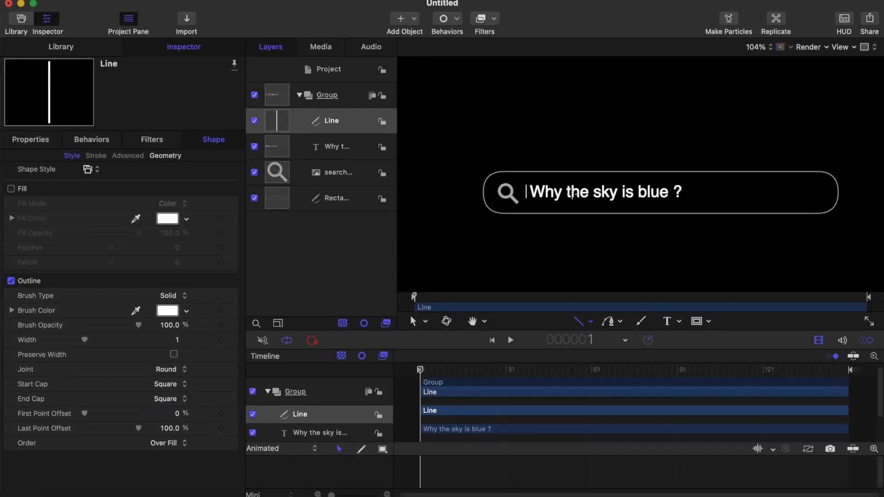
{"action": "scroll", "coordinate": [572, 195], "scroll_direction": "down", "scroll_amount": 2}
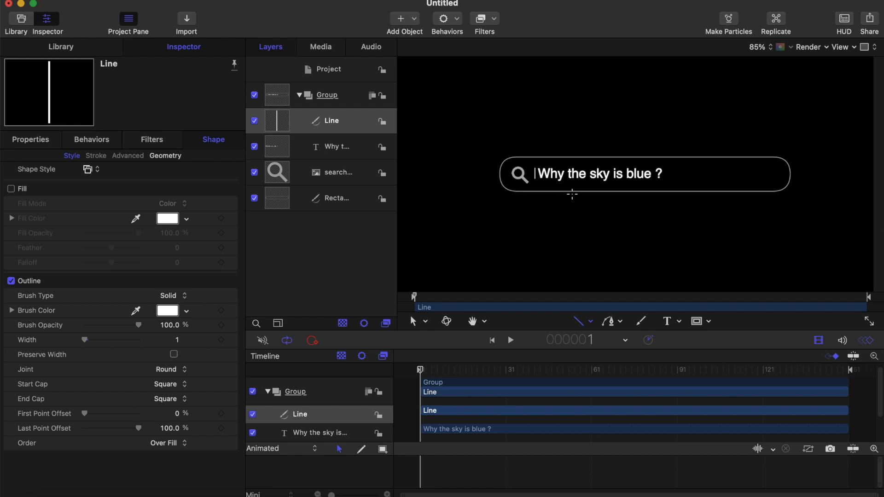
Step: Add a Link parameter behavior to the Position of the text cursor line
{"action": "scroll", "coordinate": [575, 192], "scroll_direction": "up", "scroll_amount": 2}
{"action": "left_click", "coordinate": [337, 121]}
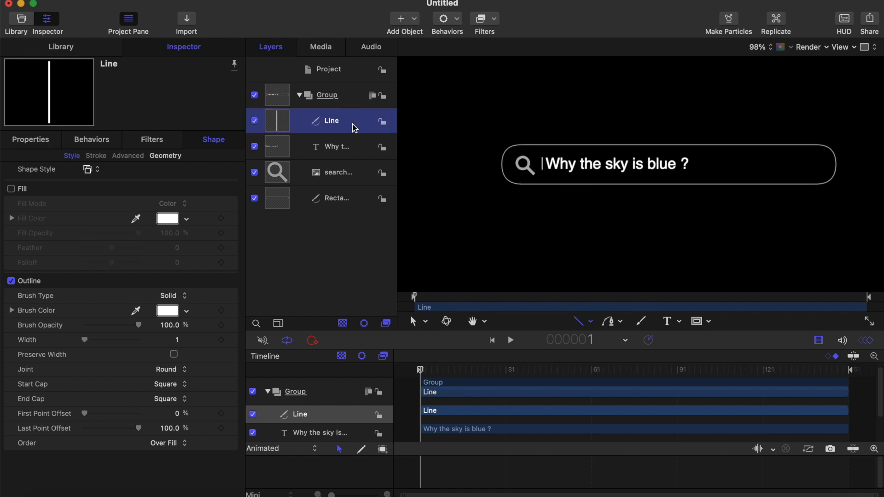
{"action": "right_click", "coordinate": [355, 123]}
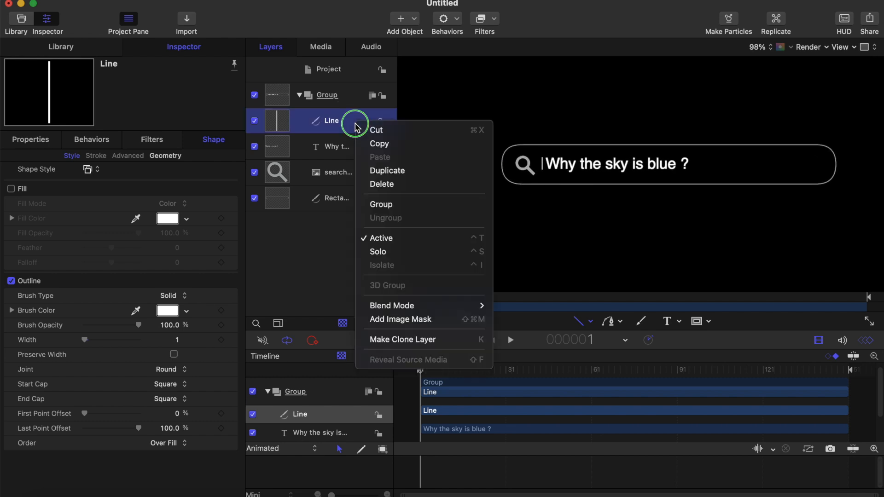
{"action": "left_click", "coordinate": [327, 145]}
{"action": "left_click", "coordinate": [31, 141]}
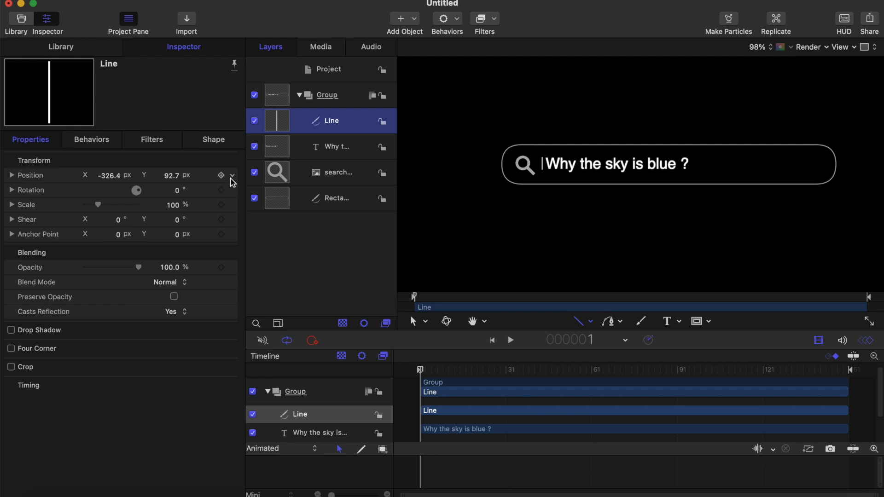
{"action": "left_click", "coordinate": [232, 178]}
{"action": "mouse_move", "coordinate": [277, 304]}
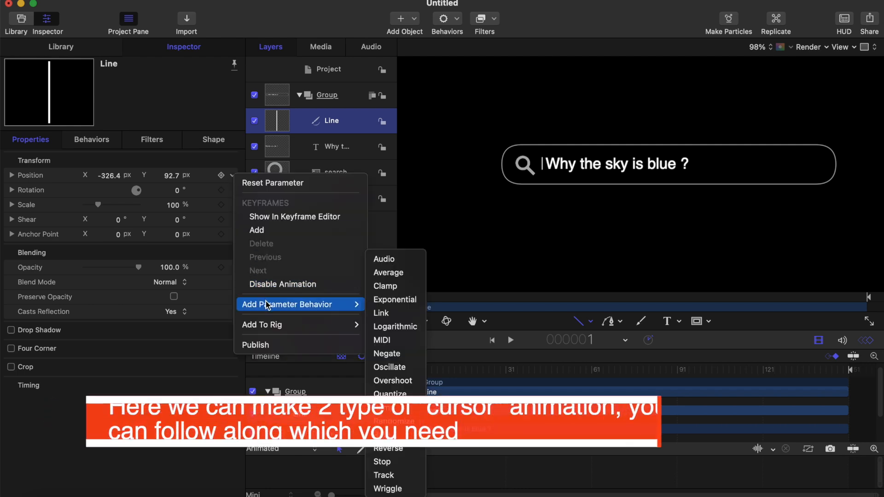
{"action": "left_click", "coordinate": [382, 313]}
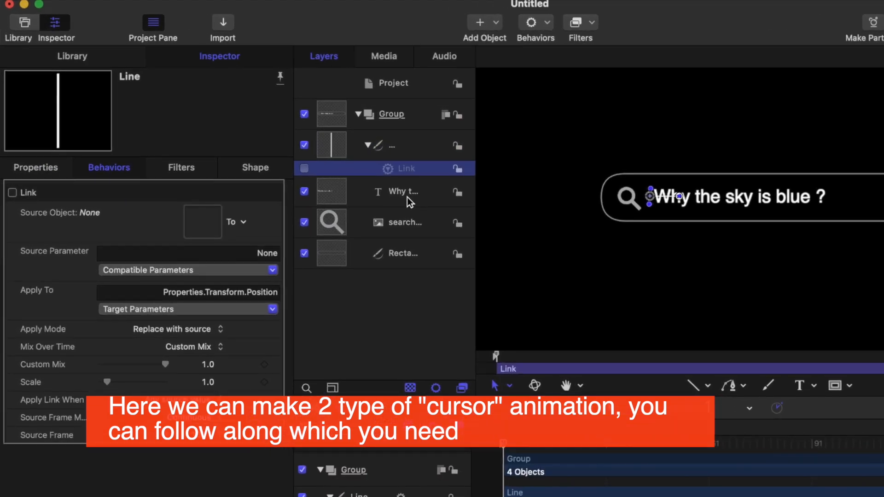
Step: Make the search text layer the Link's source object and apply the link to the line's X position only
{"action": "left_click_drag", "start_coordinate": [342, 163], "coordinate": [343, 162]}
{"action": "left_click_drag", "start_coordinate": [410, 195], "coordinate": [214, 222]}
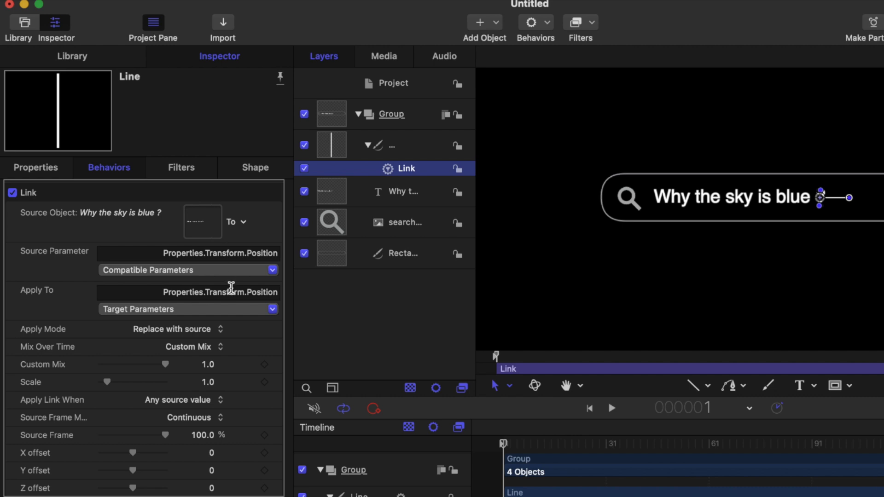
{"action": "left_click", "coordinate": [223, 312]}
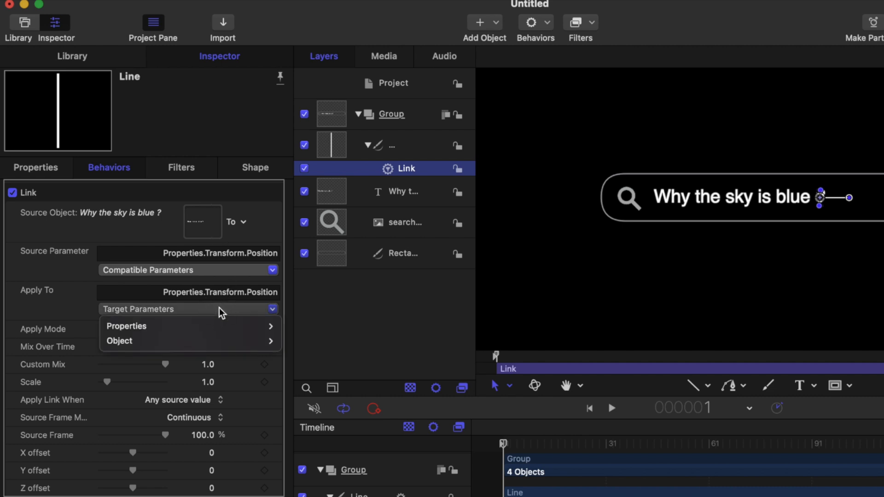
{"action": "mouse_move", "coordinate": [208, 330]}
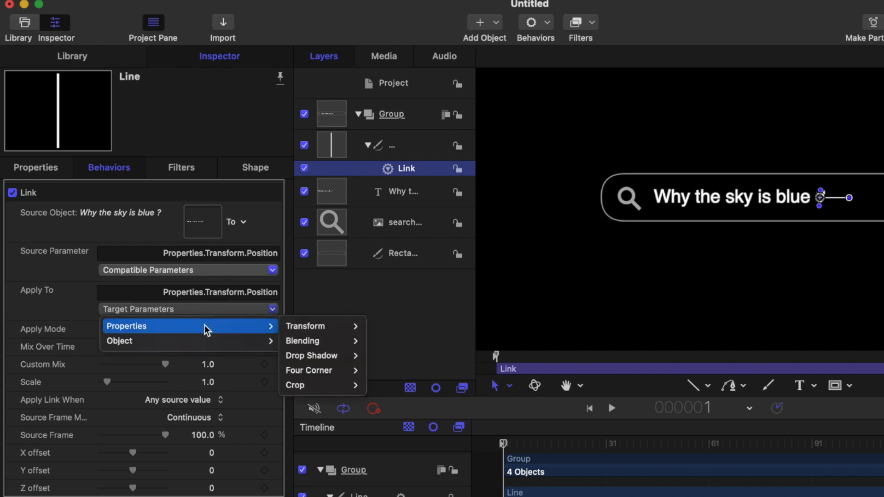
{"action": "mouse_move", "coordinate": [318, 326]}
{"action": "mouse_move", "coordinate": [398, 327]}
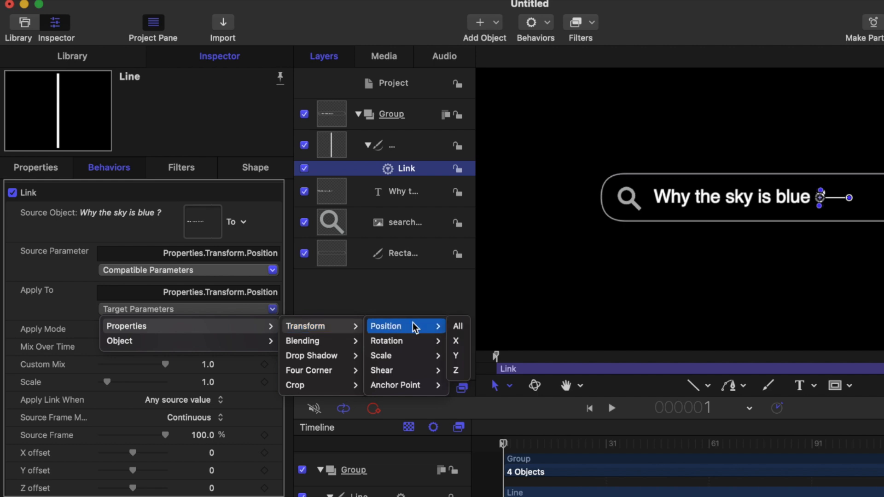
{"action": "left_click", "coordinate": [456, 341]}
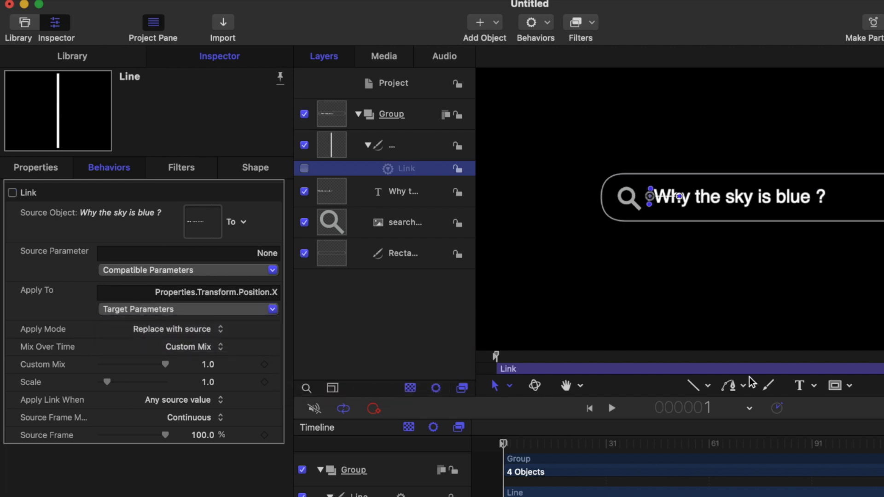
Step: Set the Link's source parameter to the right edge from the search text's object attributes
{"action": "left_click", "coordinate": [694, 386]}
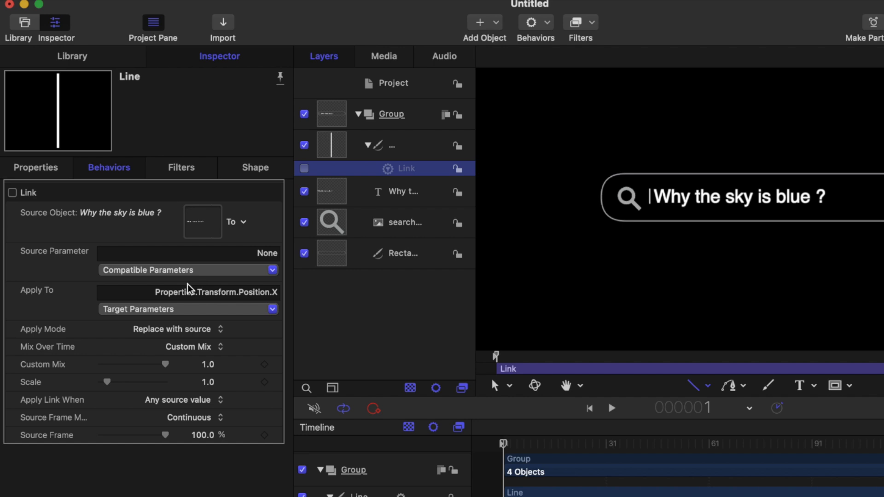
{"action": "left_click", "coordinate": [175, 268]}
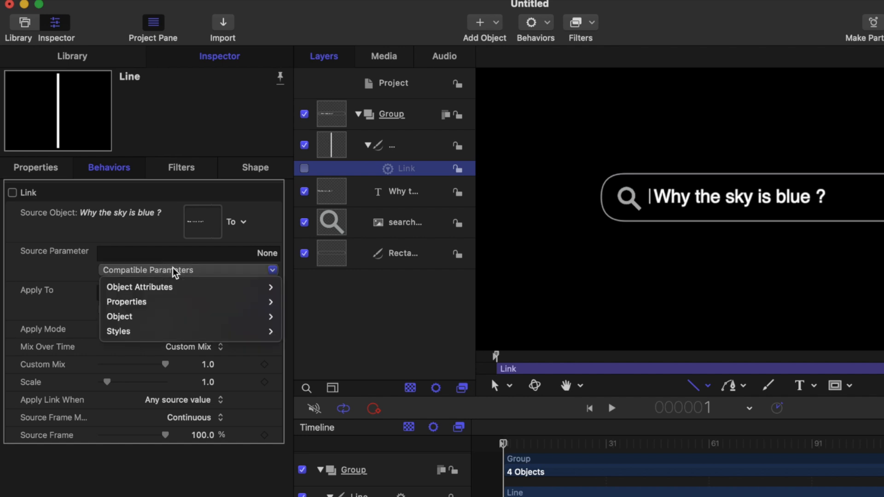
{"action": "mouse_move", "coordinate": [157, 310]}
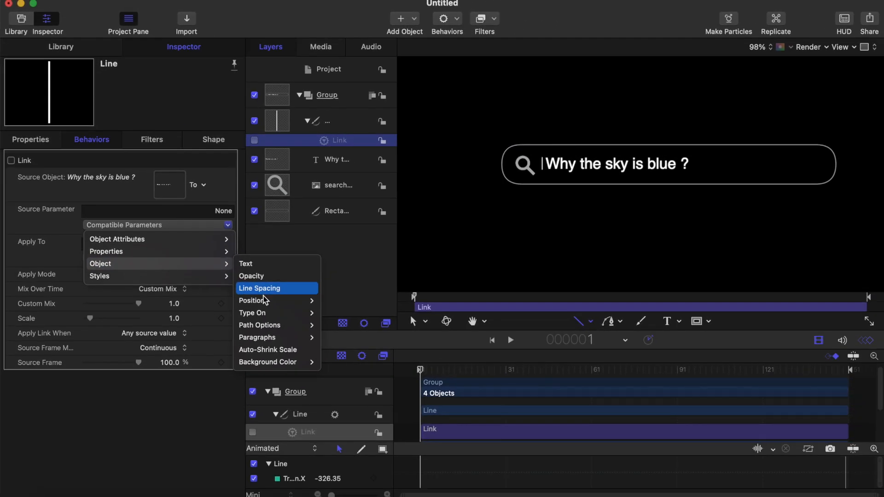
{"action": "mouse_move", "coordinate": [264, 302]}
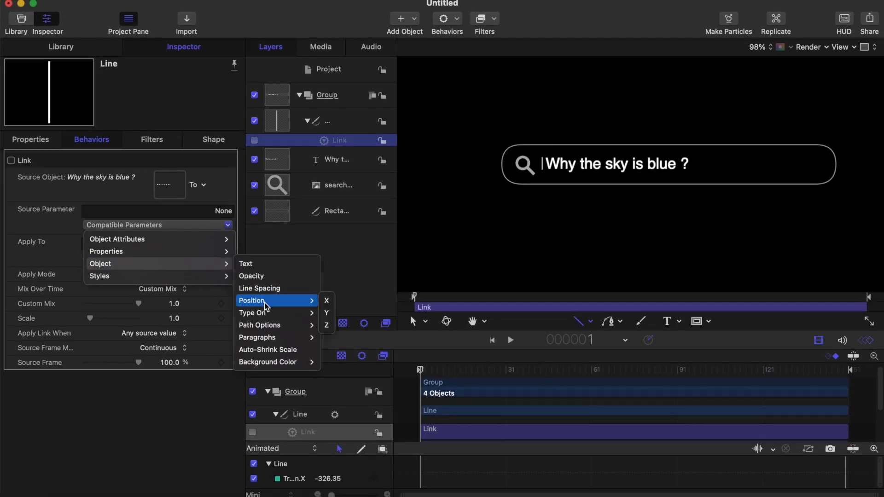
{"action": "mouse_move", "coordinate": [191, 239]}
{"action": "mouse_move", "coordinate": [258, 245]}
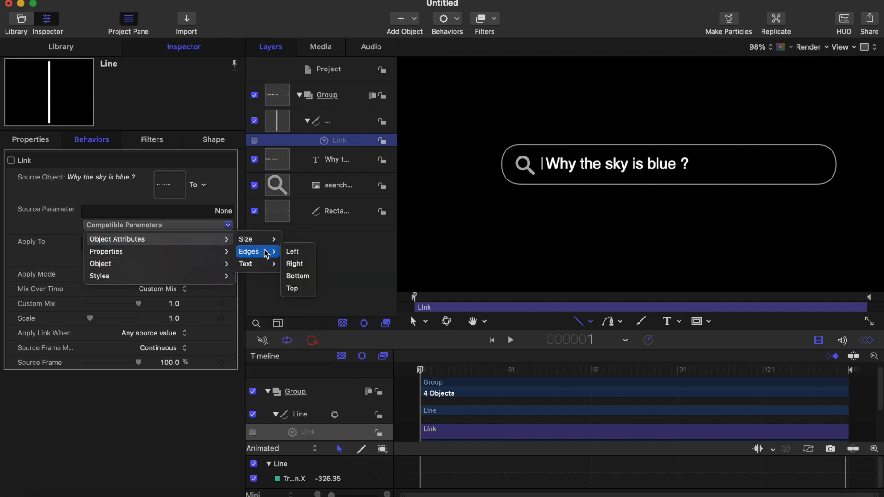
{"action": "left_click", "coordinate": [295, 266]}
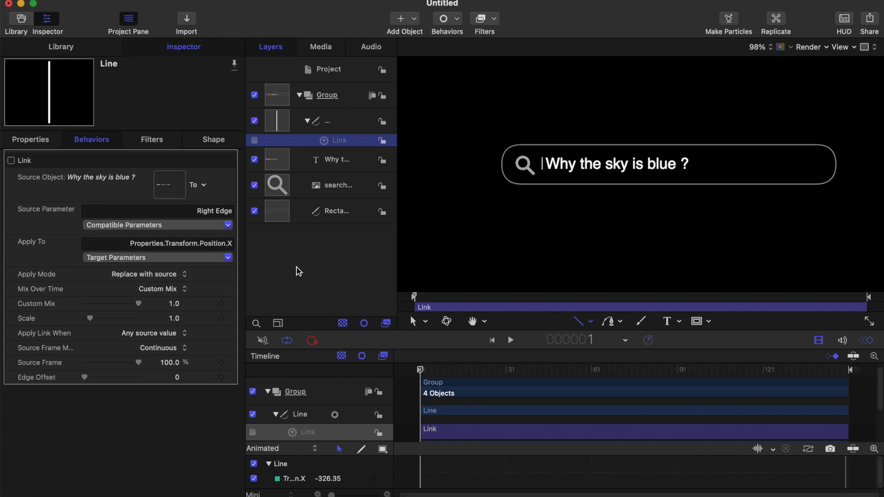
{"action": "left_click", "coordinate": [220, 229]}
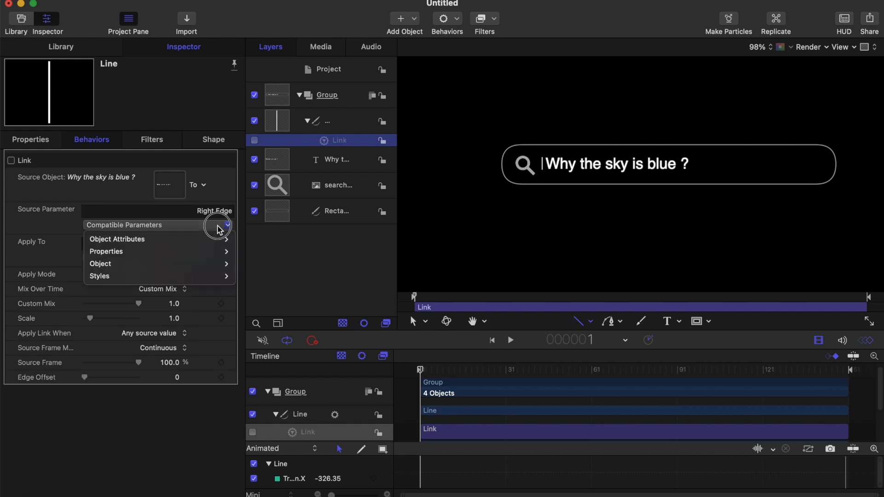
{"action": "mouse_move", "coordinate": [208, 241]}
{"action": "mouse_move", "coordinate": [256, 239]}
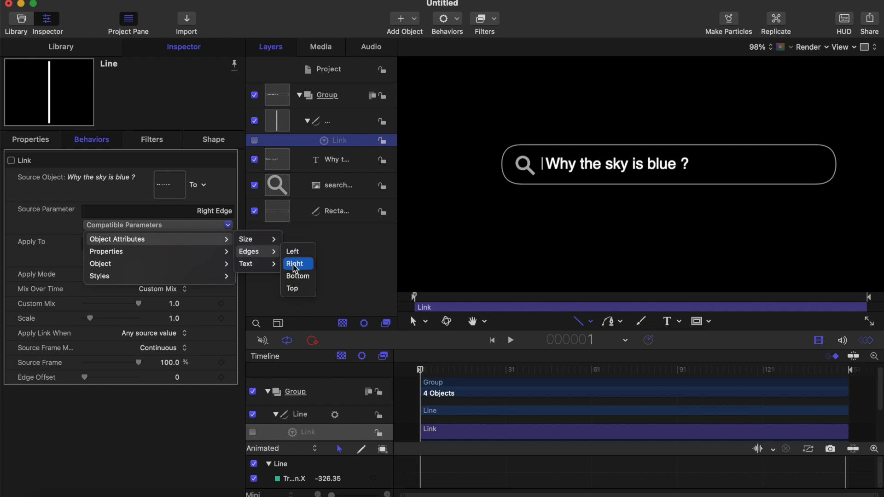
{"action": "left_click", "coordinate": [295, 266]}
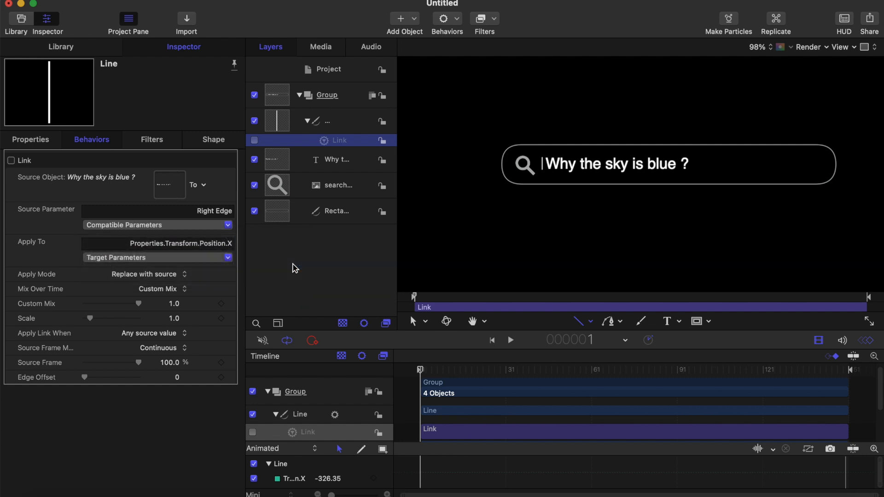
Step: Reselect Transform Position X as the Link's target parameter and move the playhead to frame 15
{"action": "left_click", "coordinate": [204, 257]}
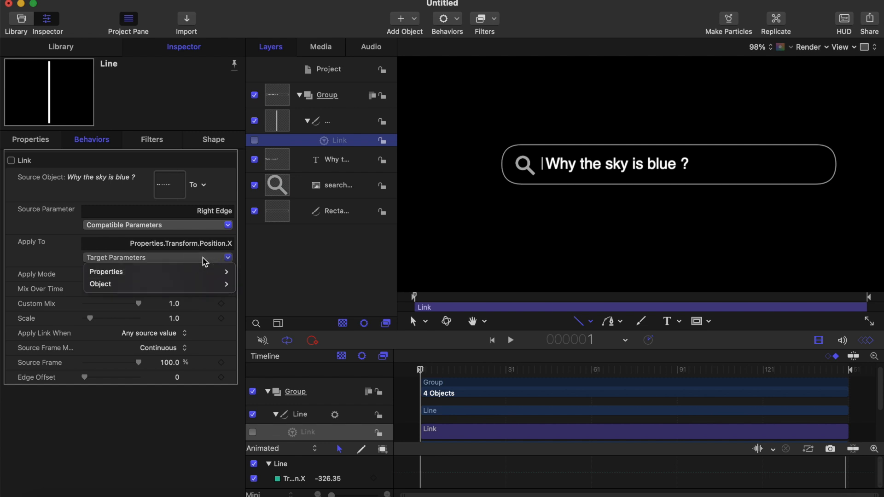
{"action": "mouse_move", "coordinate": [192, 274]}
{"action": "mouse_move", "coordinate": [280, 273]}
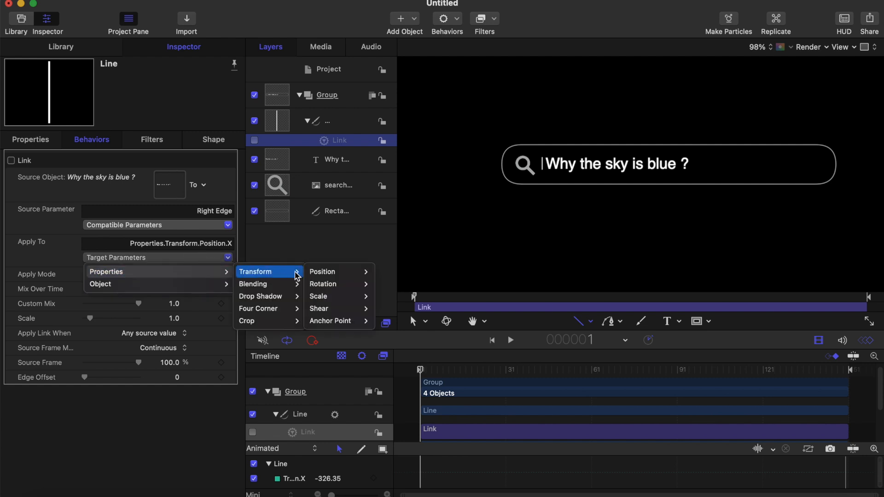
{"action": "mouse_move", "coordinate": [342, 276]}
{"action": "left_click", "coordinate": [381, 285]}
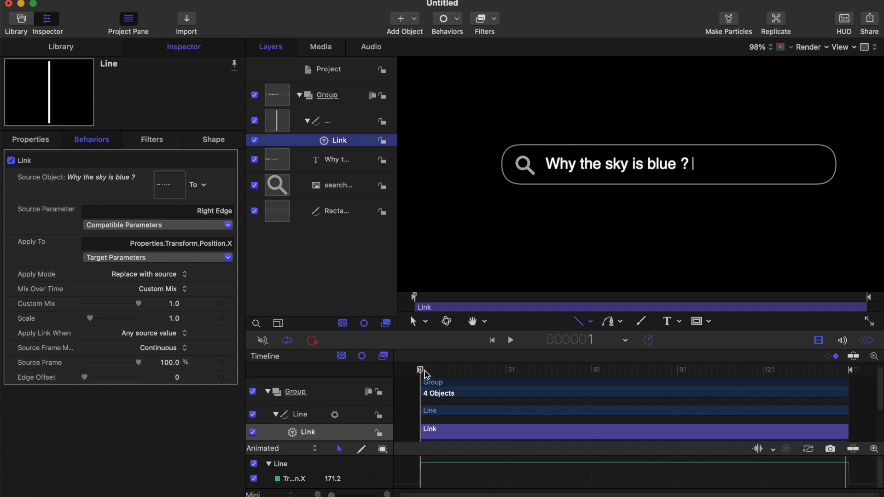
{"action": "left_click_drag", "start_coordinate": [420, 370], "coordinate": [461, 370]}
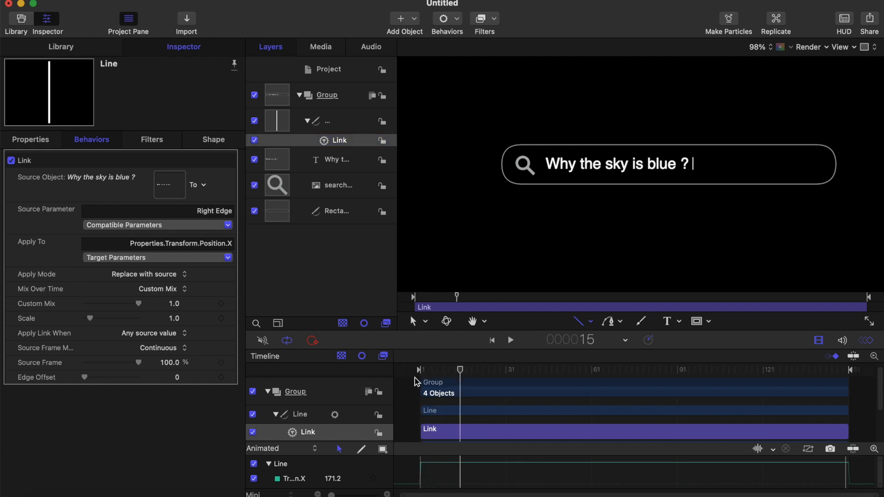
Step: Delete all the wording of the search text layer to test the linked cursor line
{"action": "left_click", "coordinate": [338, 169]}
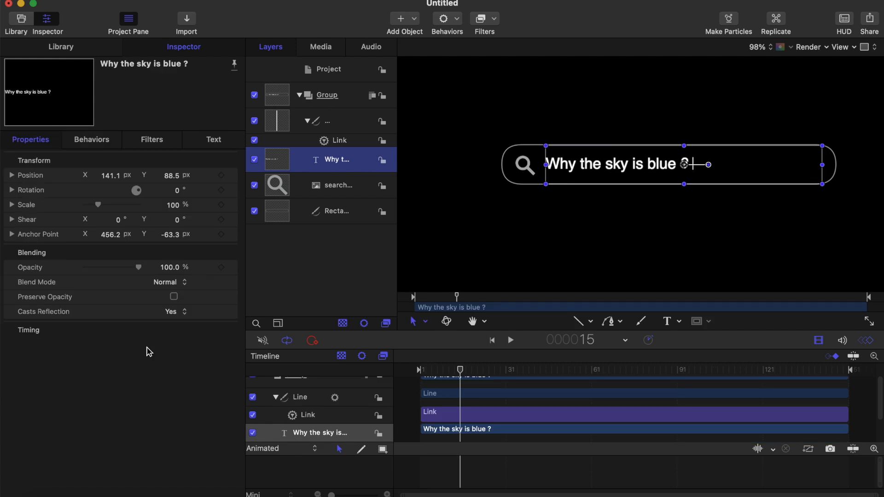
{"action": "left_click", "coordinate": [208, 141]}
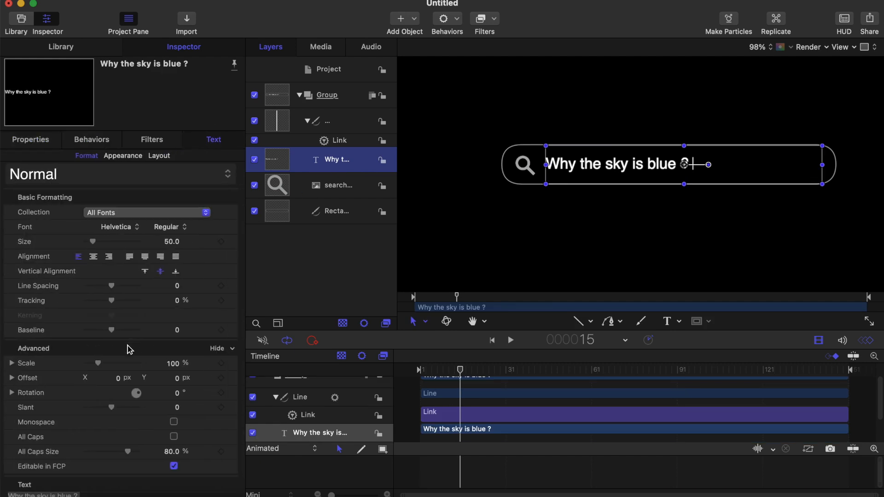
{"action": "left_click", "coordinate": [579, 321]}
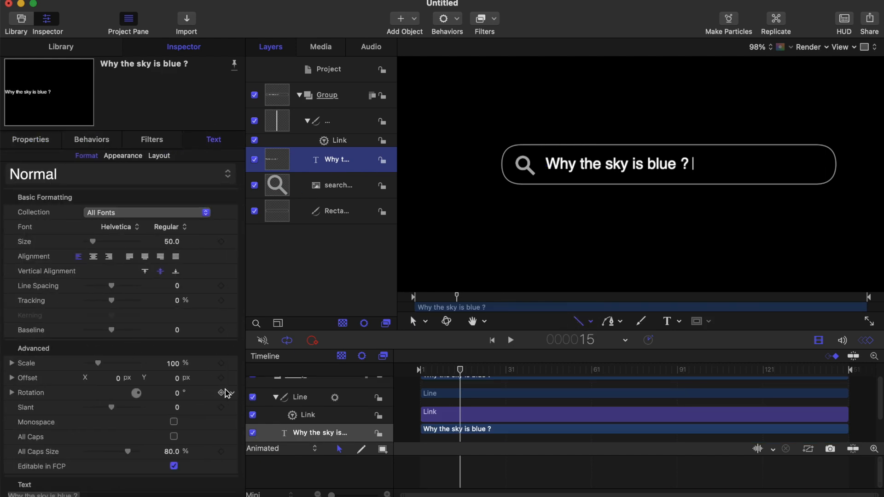
{"action": "scroll", "coordinate": [118, 459], "scroll_direction": "down", "scroll_amount": 2}
{"action": "left_click", "coordinate": [118, 459]}
{"action": "key", "text": "BackSpace"}
{"action": "key", "text": "BackSpace"}
{"action": "key", "text": "BackSpace"}
{"action": "key", "text": "BackSpace"}
{"action": "key", "text": "BackSpace"}
{"action": "key", "text": "BackSpace"}
{"action": "key", "text": "BackSpace"}
{"action": "key", "text": "BackSpace"}
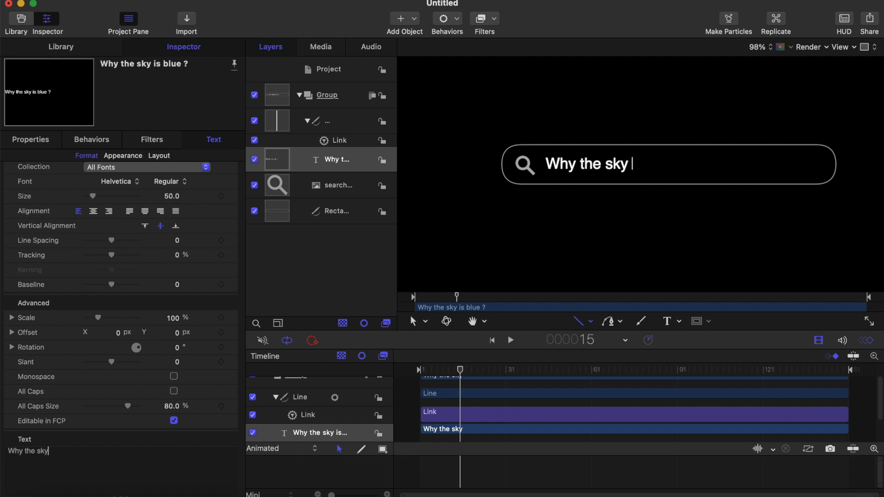
{"action": "key", "text": "BackSpace"}
{"action": "key", "text": "BackSpace"}
{"action": "key", "text": "BackSpace"}
{"action": "key", "text": "BackSpace"}
{"action": "key", "text": "BackSpace"}
{"action": "key", "text": "BackSpace"}
{"action": "key", "text": "BackSpace"}
{"action": "key", "text": "BackSpace"}
{"action": "key", "text": "BackSpace"}
{"action": "key", "text": "BackSpace"}
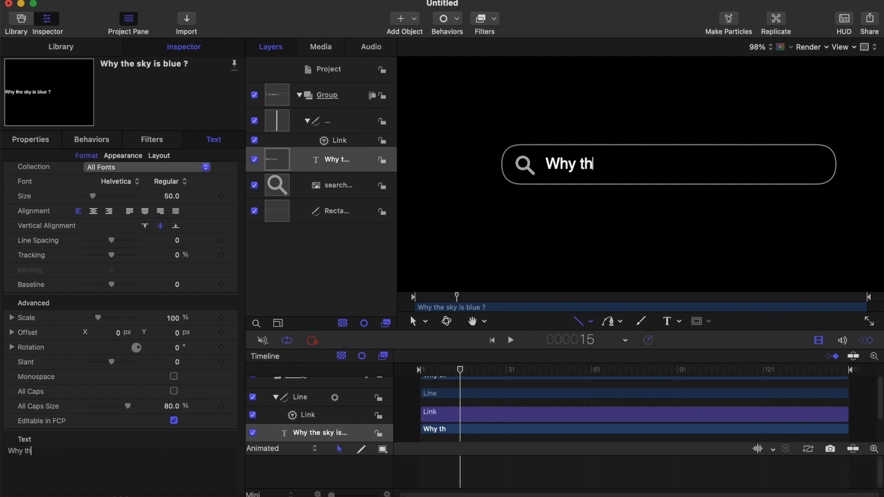
{"action": "key", "text": "BackSpace"}
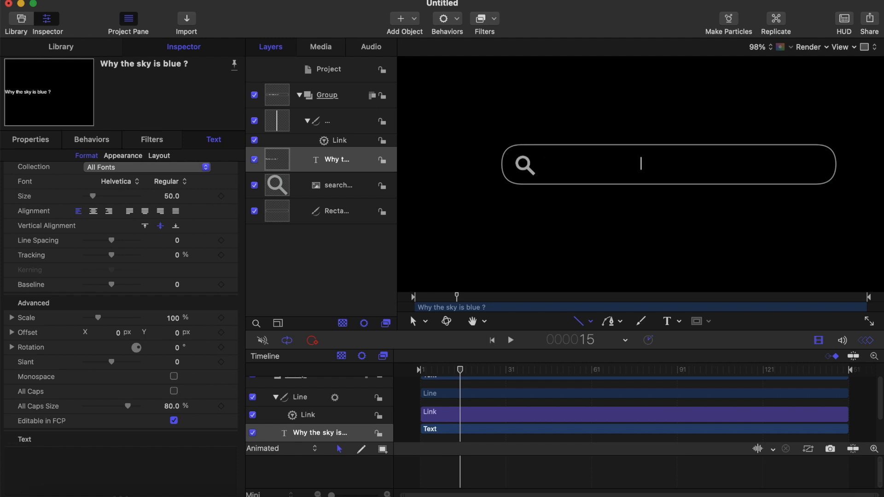
{"action": "type", "text": "jahi"}
{"action": "key", "text": "BackSpace"}
{"action": "key", "text": "BackSpace"}
{"action": "key", "text": "BackSpace"}
{"action": "type", "text": "Se"}
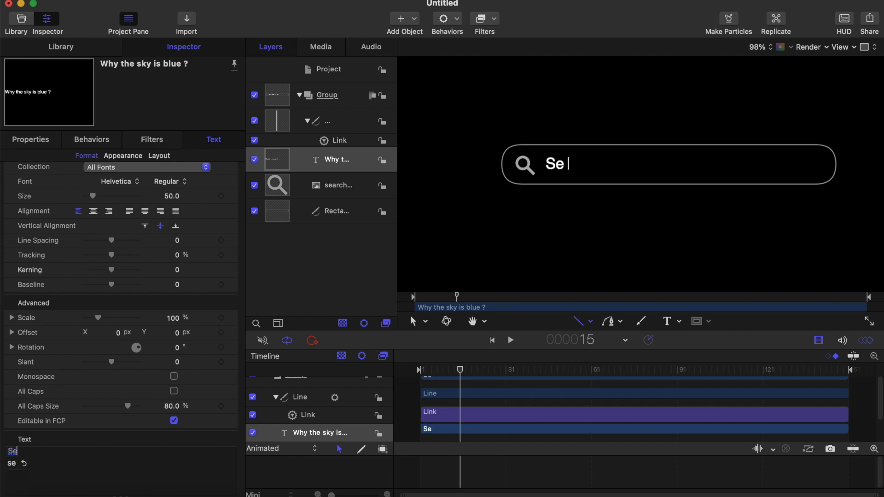
{"action": "key", "text": "BackSpace"}
{"action": "type", "text": "w"}
{"action": "key", "text": "BackSpace"}
{"action": "key", "text": "BackSpace"}
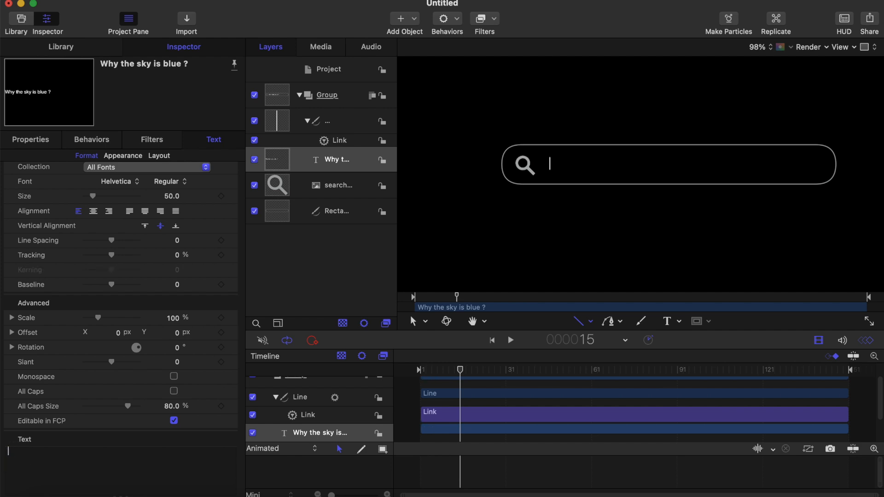
Step: Enter the test wording "See its goning with text now" in the search text layer to check the linked cursor line
{"action": "type", "text": "See "}
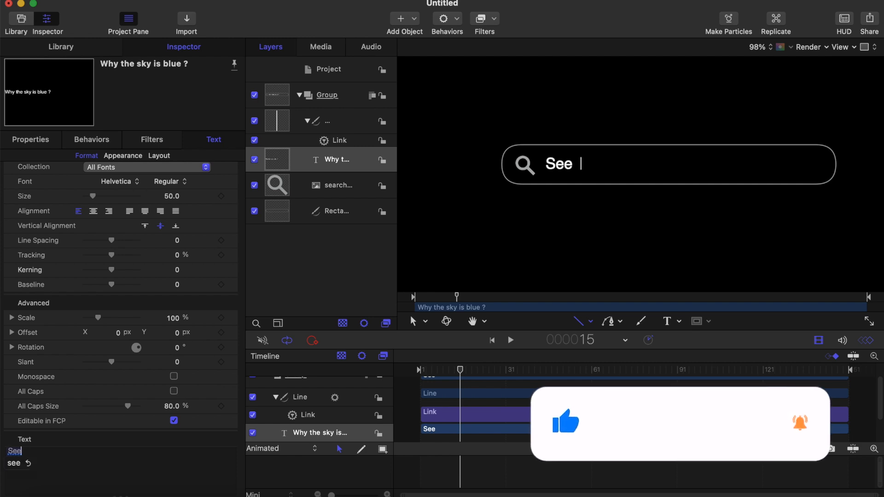
{"action": "type", "text": "it"}
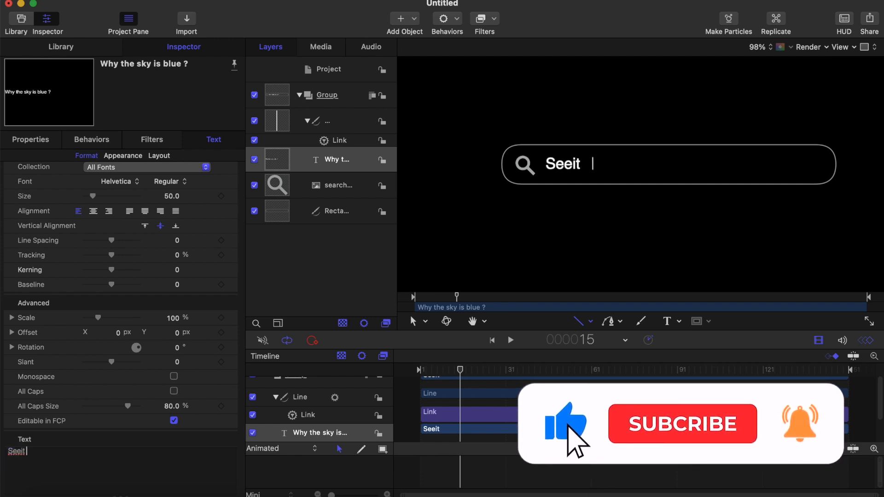
{"action": "key", "text": "BackSpace"}
{"action": "key", "text": "BackSpace"}
{"action": "type", "text": "e"}
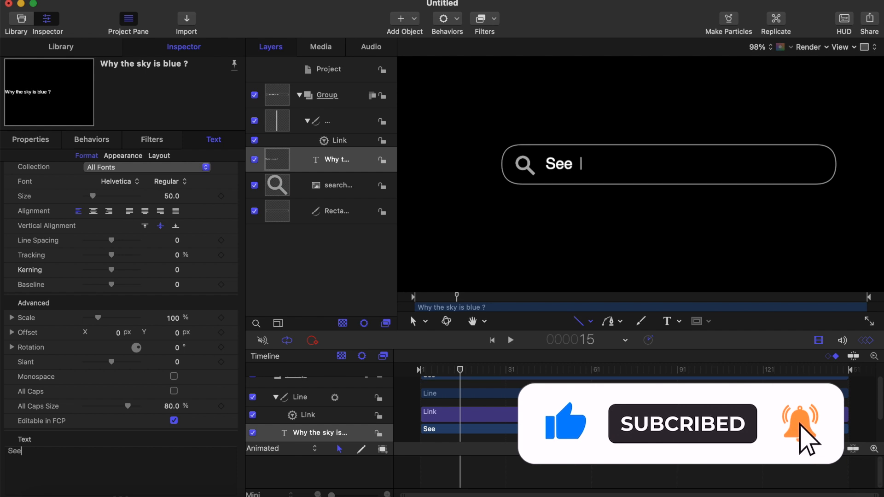
{"action": "type", "text": " its"}
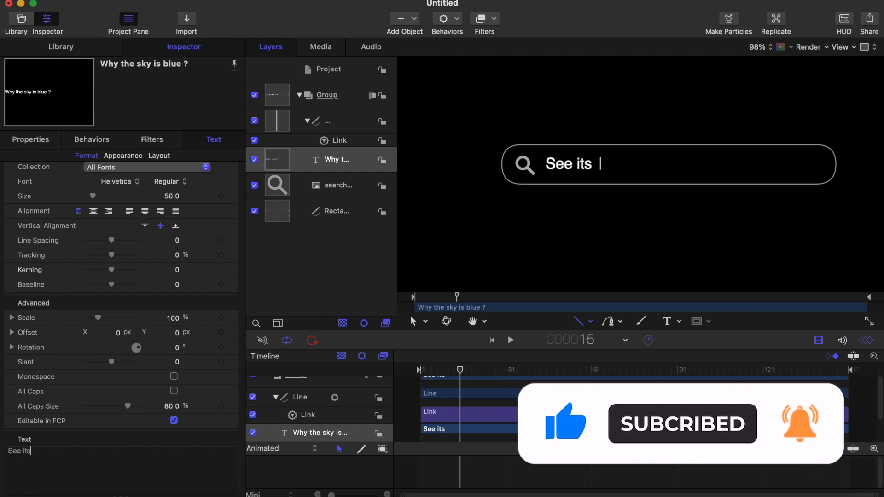
{"action": "type", "text": " gonth"}
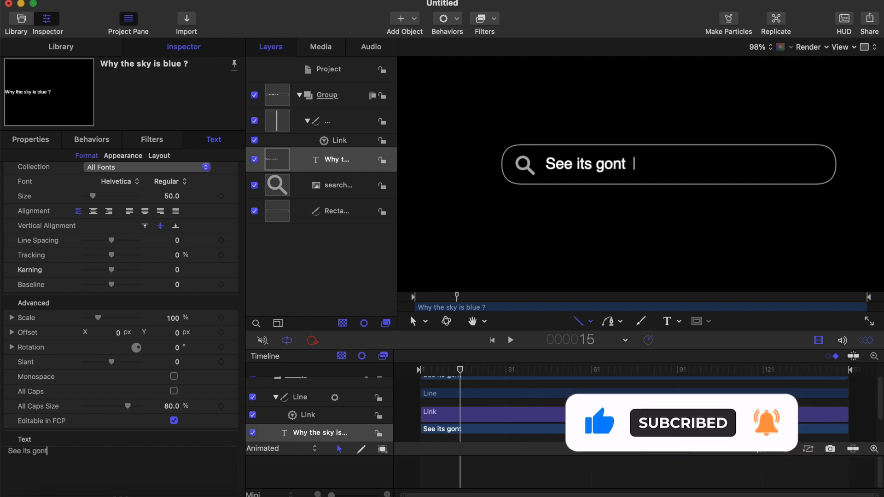
{"action": "key", "text": "BackSpace"}
{"action": "key", "text": "BackSpace"}
{"action": "type", "text": "ing with"}
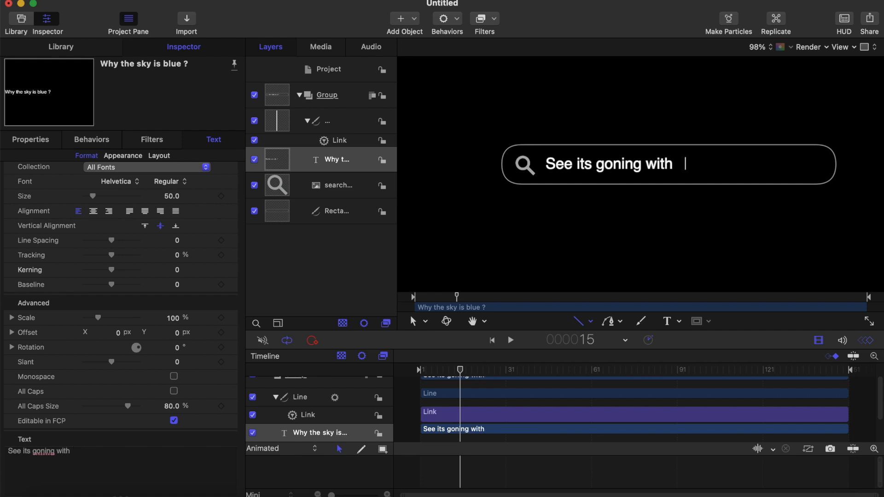
{"action": "type", "text": " text now"}
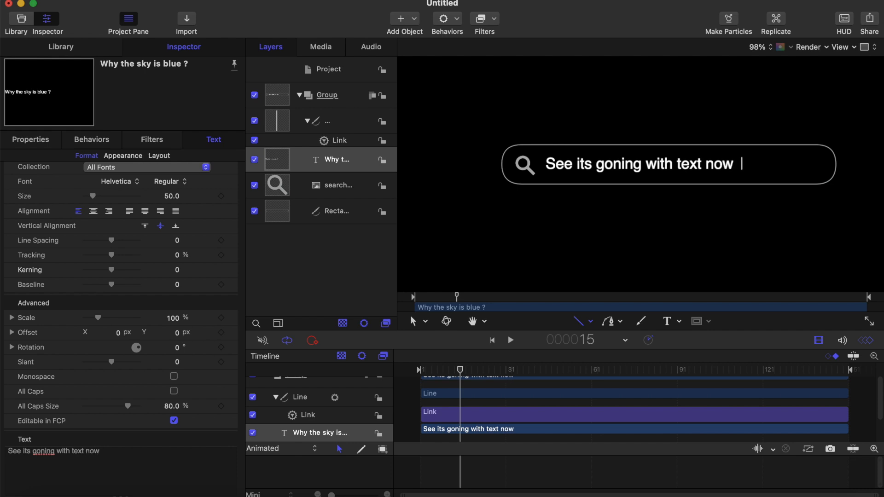
Step: Replace the search text layer's test wording with "Why the sky is blue?"
{"action": "key", "text": "BackSpace"}
{"action": "key", "text": "BackSpace"}
{"action": "key", "text": "BackSpace"}
{"action": "key", "text": "BackSpace"}
{"action": "key", "text": "BackSpace"}
{"action": "key", "text": "BackSpace"}
{"action": "key", "text": "BackSpace"}
{"action": "key", "text": "BackSpace"}
{"action": "key", "text": "BackSpace"}
{"action": "key", "text": "BackSpace"}
{"action": "key", "text": "BackSpace"}
{"action": "key", "text": "BackSpace"}
{"action": "key", "text": "BackSpace"}
{"action": "key", "text": "BackSpace"}
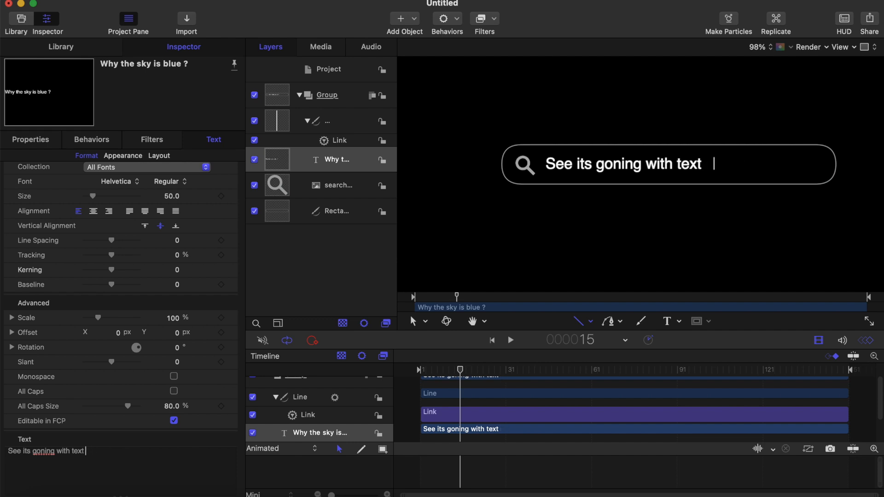
{"action": "key", "text": "BackSpace"}
{"action": "key", "text": "BackSpace"}
{"action": "key", "text": "BackSpace"}
{"action": "key", "text": "BackSpace"}
{"action": "key", "text": "BackSpace"}
{"action": "key", "text": "BackSpace"}
{"action": "key", "text": "BackSpace"}
{"action": "key", "text": "BackSpace"}
{"action": "key", "text": "BackSpace"}
{"action": "key", "text": "BackSpace"}
{"action": "key", "text": "BackSpace"}
{"action": "key", "text": "BackSpace"}
{"action": "key", "text": "BackSpace"}
{"action": "key", "text": "BackSpace"}
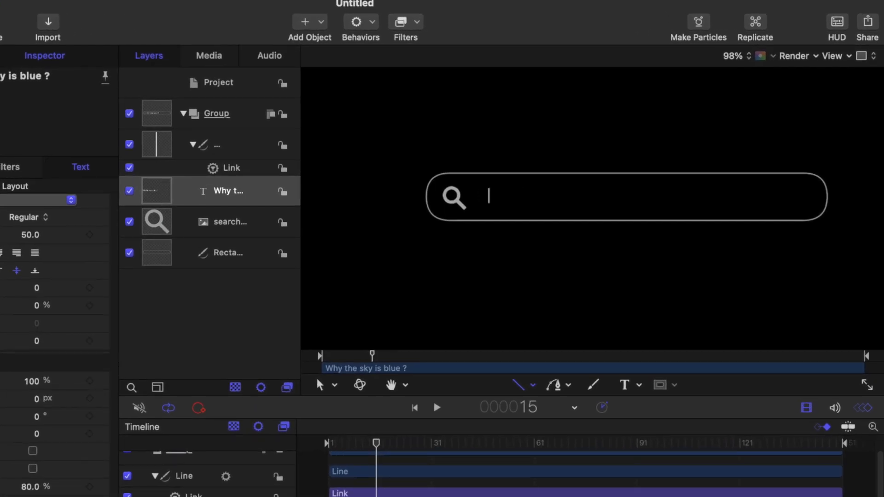
{"action": "type", "text": "Why the s"}
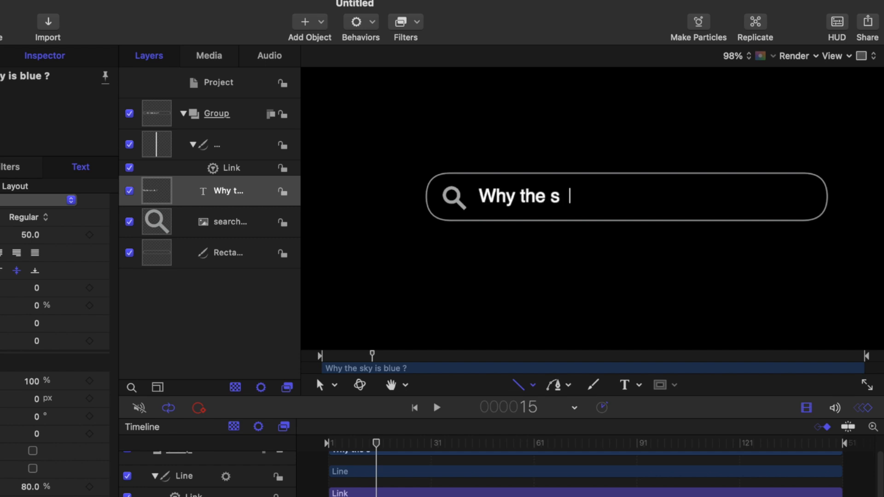
{"action": "type", "text": "ky is blue"}
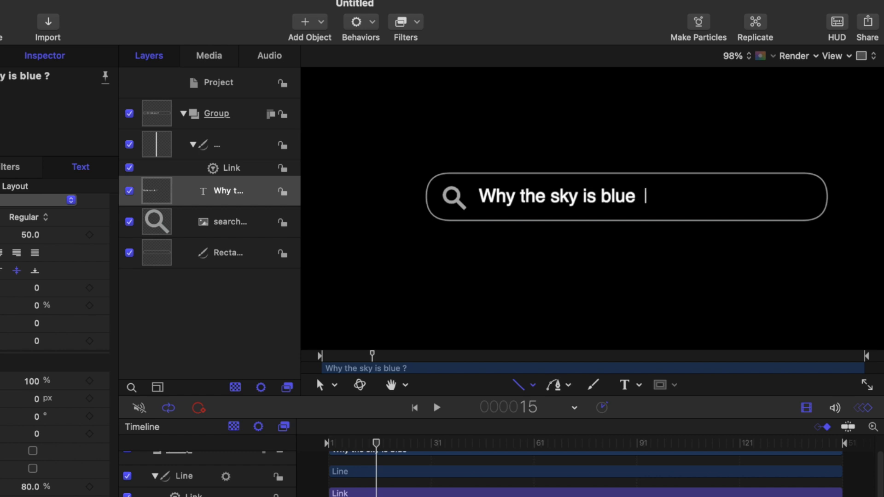
{"action": "key", "text": "BackSpace"}
{"action": "type", "text": "?"}
{"action": "scroll", "coordinate": [520, 248], "scroll_direction": "down", "scroll_amount": 5}
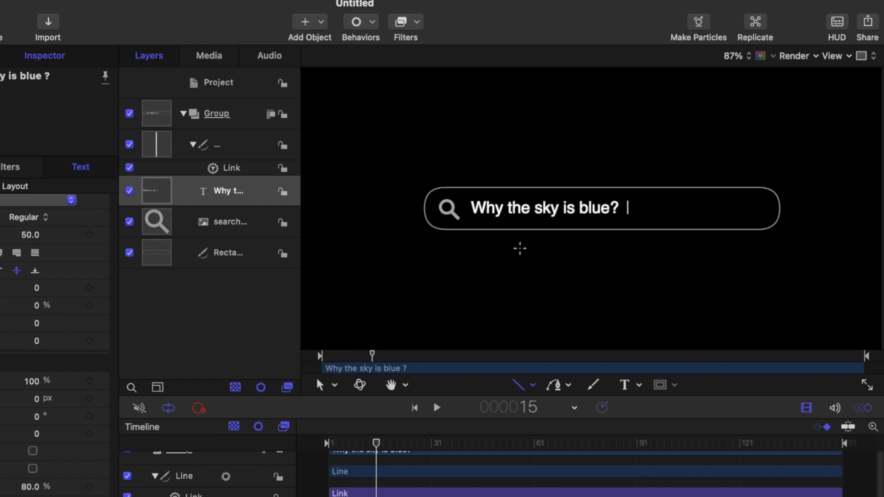
{"action": "scroll", "coordinate": [520, 248], "scroll_direction": "up", "scroll_amount": 3}
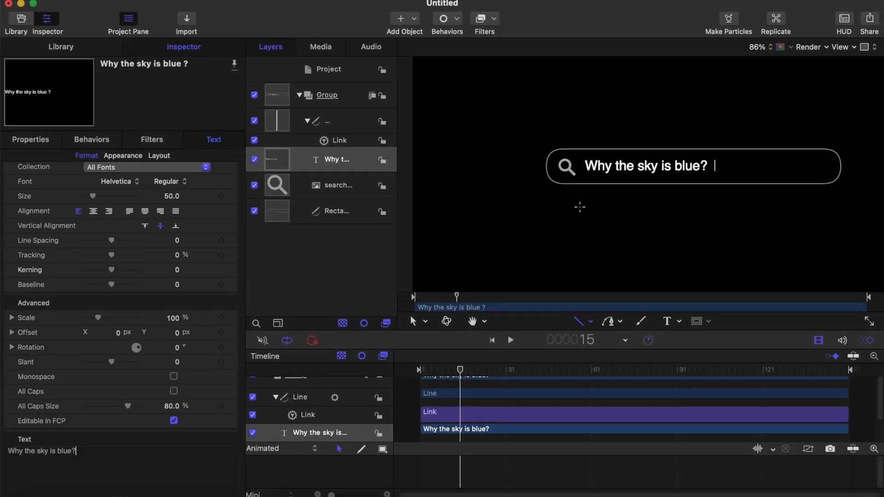
Step: Apply the Type On text animation behavior to the search text layer and preview it from the start
{"action": "left_click_drag", "start_coordinate": [460, 375], "coordinate": [418, 369]}
{"action": "key", "text": "space"}
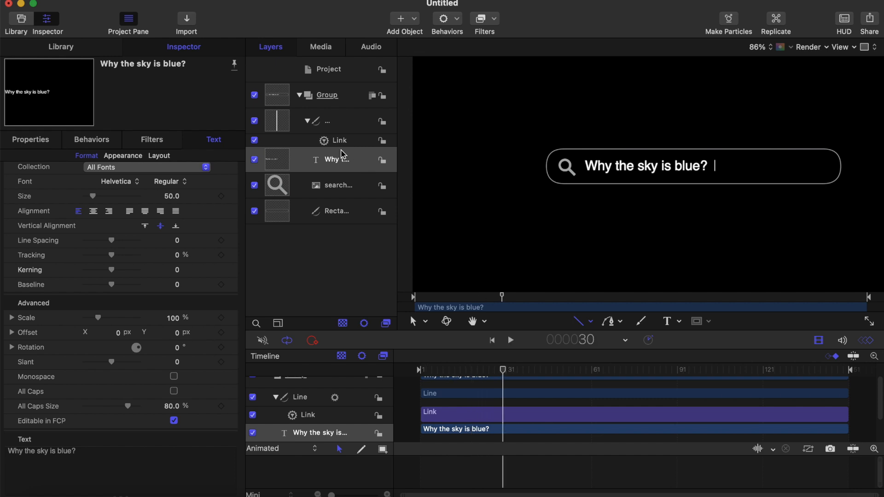
{"action": "left_click", "coordinate": [348, 171]}
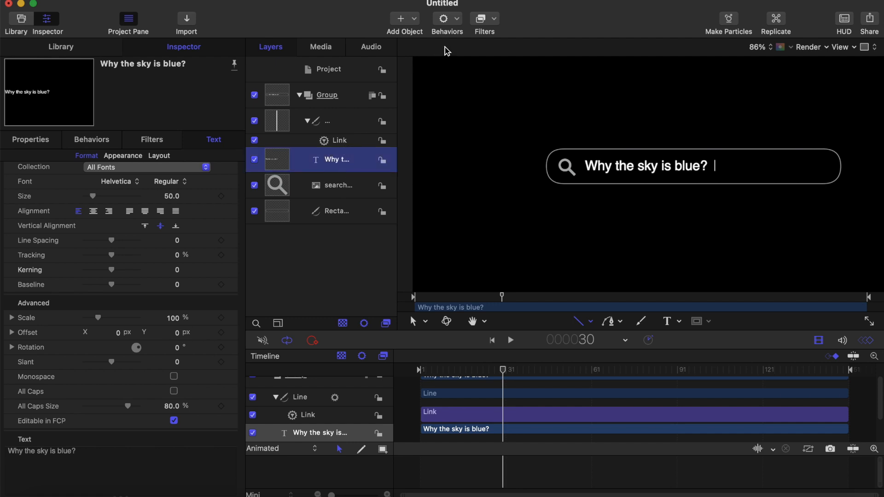
{"action": "left_click", "coordinate": [444, 19]}
{"action": "mouse_move", "coordinate": [478, 185]}
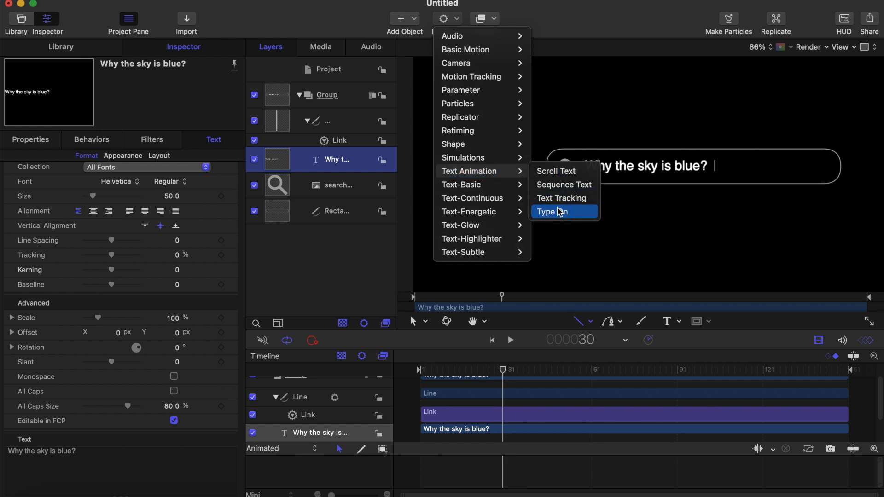
{"action": "left_click", "coordinate": [560, 212]}
{"action": "left_click_drag", "start_coordinate": [452, 376], "coordinate": [419, 372]}
{"action": "key", "text": "space"}
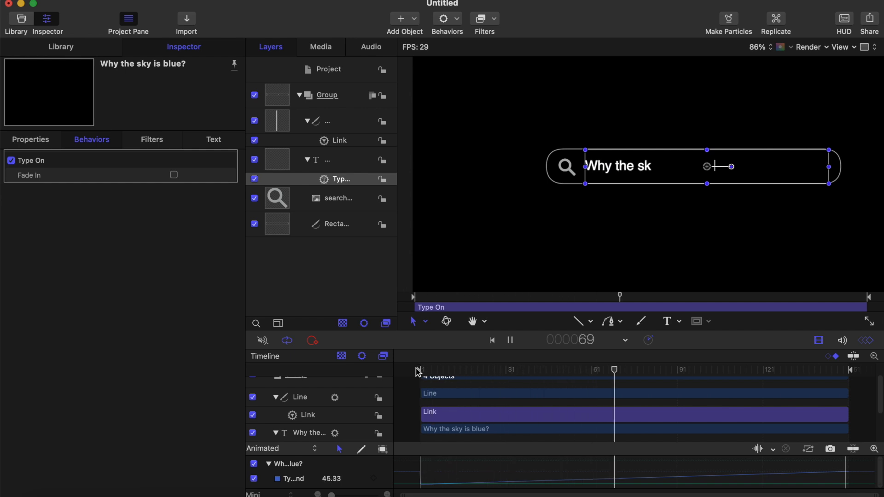
{"action": "key", "text": "space"}
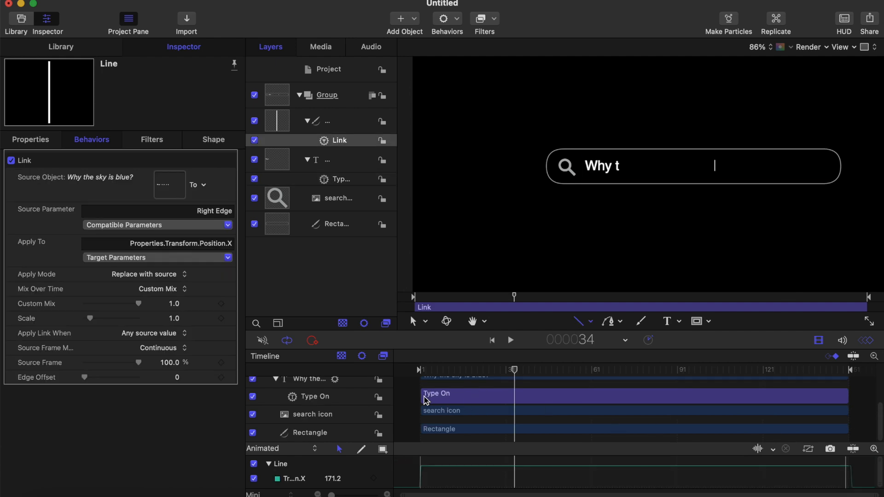
Step: Trim the Type On behavior to start at about frame 30 and play the project with the text's bounding box hidden
{"action": "left_click_drag", "start_coordinate": [425, 399], "coordinate": [505, 398]}
{"action": "left_click", "coordinate": [445, 371]}
{"action": "key", "text": "space"}
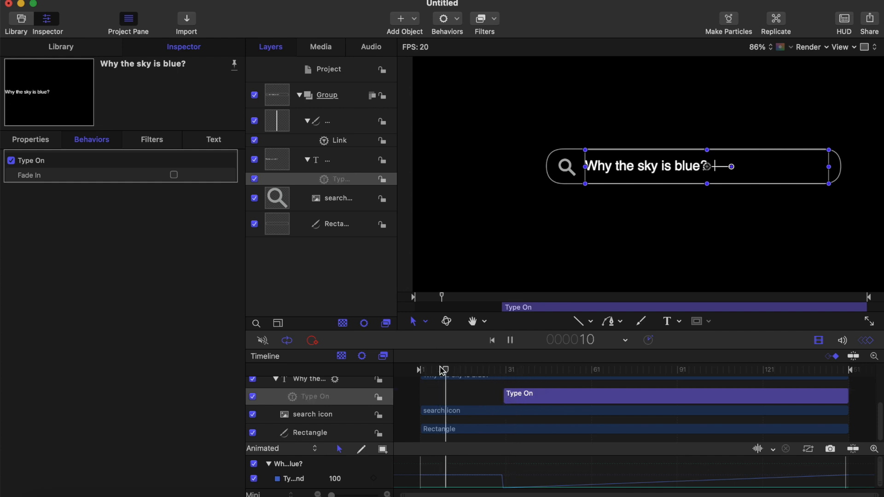
{"action": "left_click", "coordinate": [438, 371]}
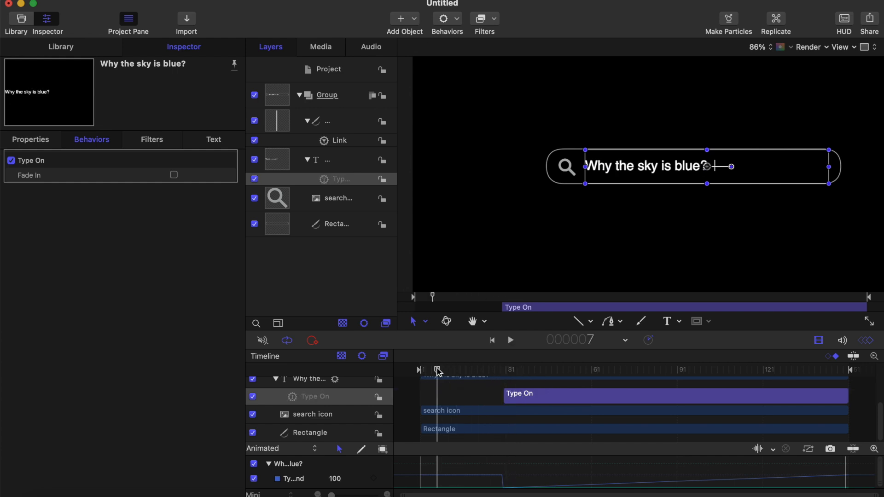
{"action": "left_click", "coordinate": [575, 321]}
{"action": "left_click", "coordinate": [432, 370]}
{"action": "key", "text": "space"}
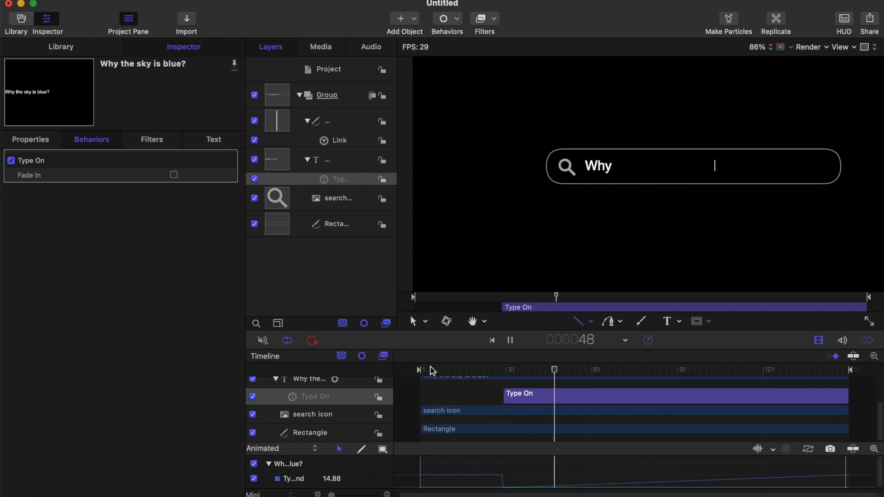
{"action": "key", "text": "space"}
Step: Trim the search text layer's clip to start at about frame 30, in line with Type On, and play it back
{"action": "scroll", "coordinate": [447, 418], "scroll_direction": "up", "scroll_amount": 5}
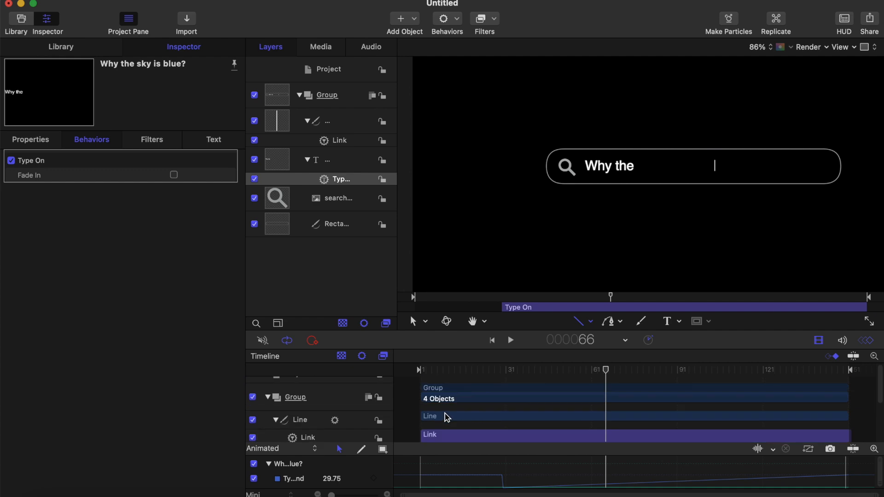
{"action": "scroll", "coordinate": [447, 418], "scroll_direction": "down", "scroll_amount": 2}
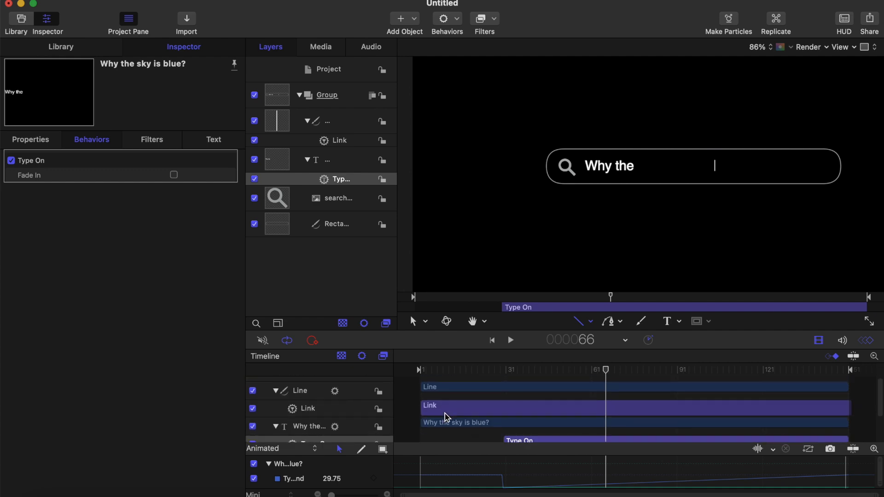
{"action": "left_click_drag", "start_coordinate": [424, 423], "coordinate": [505, 424]}
{"action": "left_click", "coordinate": [429, 371]}
{"action": "key", "text": "space"}
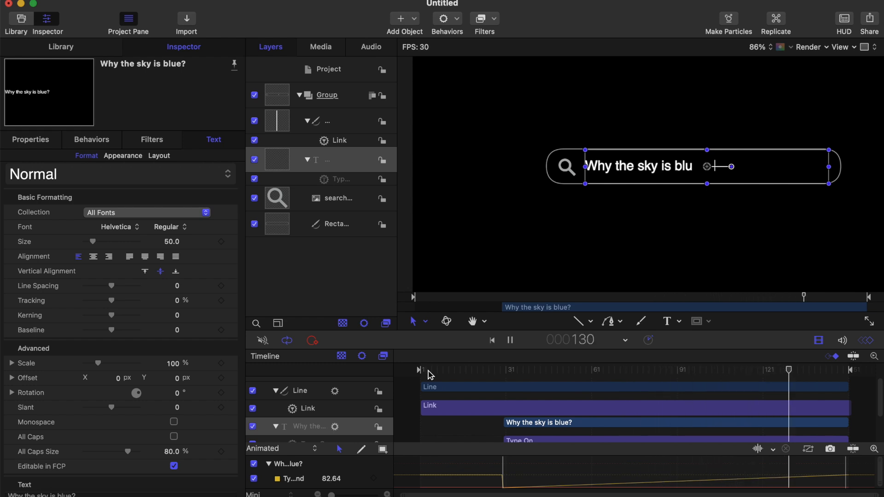
{"action": "key", "text": "space"}
Step: Shorten the Type On behavior to end at about frame 90 and preview the typing speed
{"action": "scroll", "coordinate": [635, 415], "scroll_direction": "down", "scroll_amount": 2}
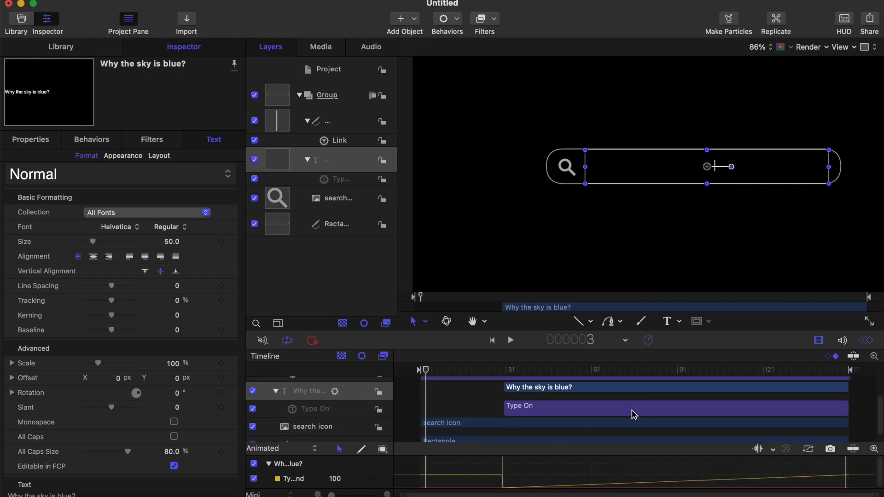
{"action": "left_click_drag", "start_coordinate": [846, 407], "coordinate": [676, 415]}
{"action": "left_click", "coordinate": [505, 371]}
{"action": "key", "text": "space"}
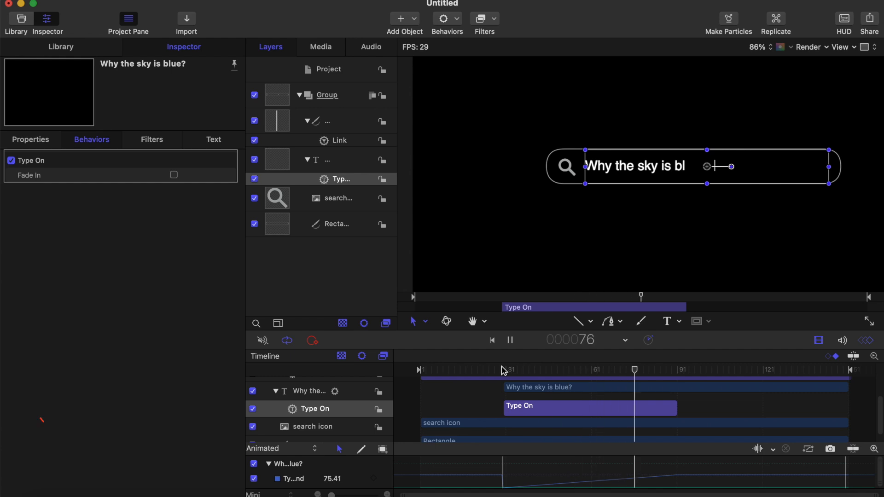
{"action": "key", "text": "space"}
Step: Extend the Type On behavior to end at about frame 100 and preview the typing speed
{"action": "left_click_drag", "start_coordinate": [675, 406], "coordinate": [705, 406]}
{"action": "left_click", "coordinate": [500, 370]}
{"action": "key", "text": "space"}
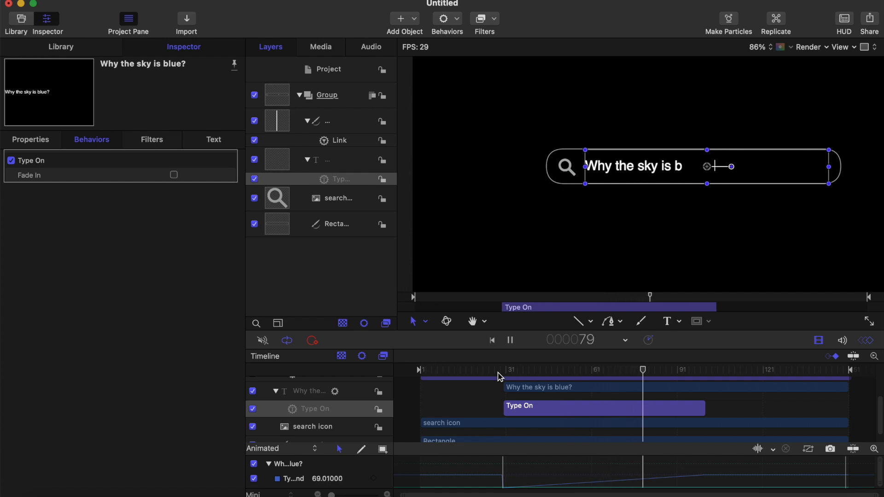
{"action": "key", "text": "space"}
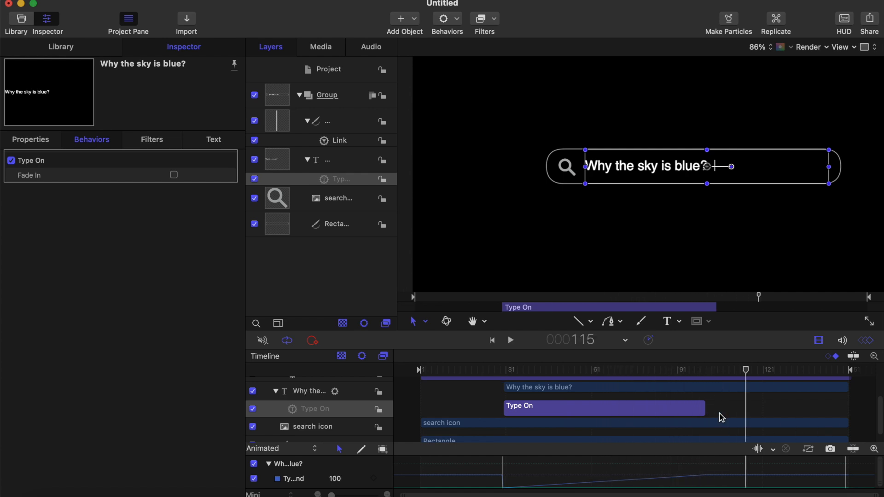
Step: Extend the Type On behavior to end at about frame 120 and preview the typing speed
{"action": "left_click_drag", "start_coordinate": [702, 410], "coordinate": [761, 412]}
{"action": "left_click", "coordinate": [498, 370]}
{"action": "key", "text": "space"}
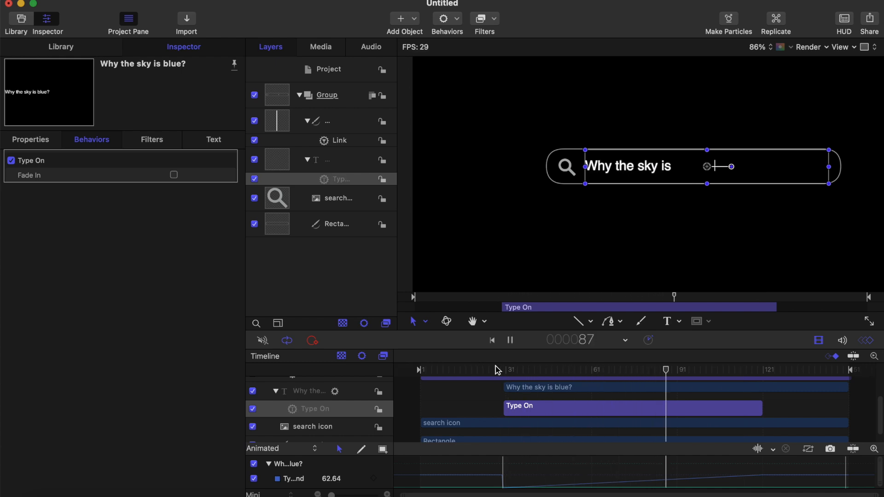
{"action": "key", "text": "space"}
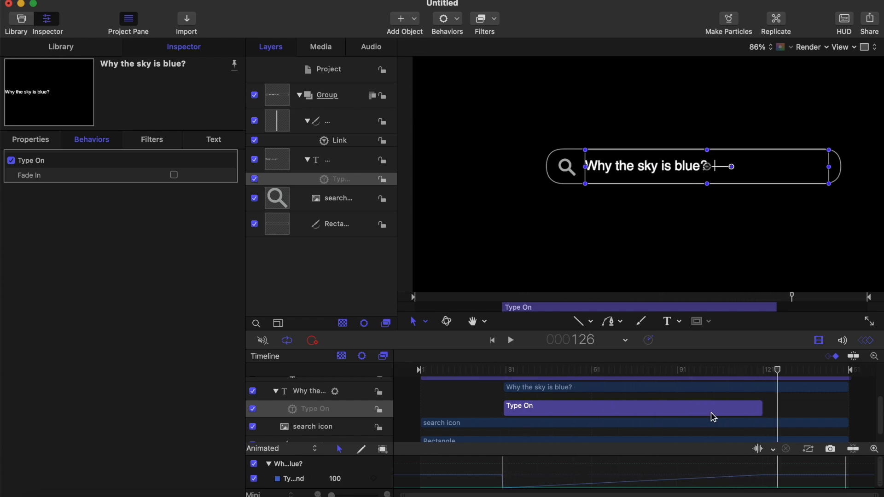
Step: Move the playhead back to frame 39 and delete the Link behavior from the cursor line
{"action": "left_click_drag", "start_coordinate": [778, 374], "coordinate": [529, 372]}
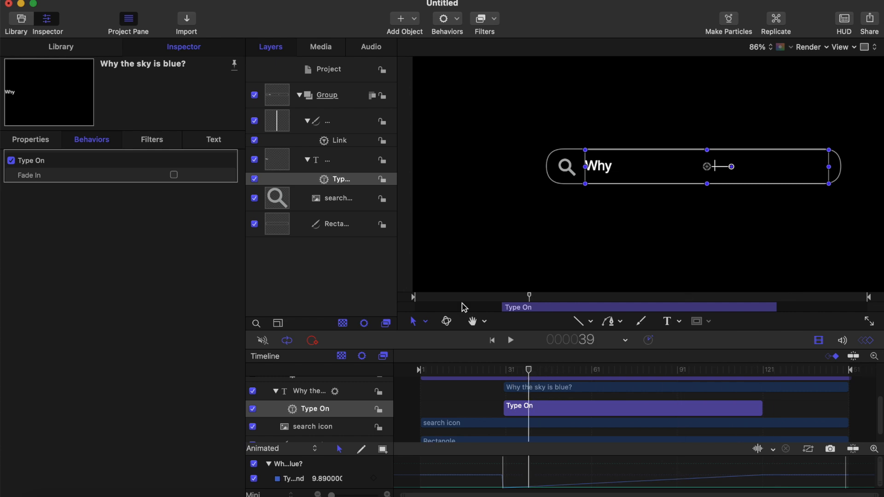
{"action": "left_click", "coordinate": [340, 140]}
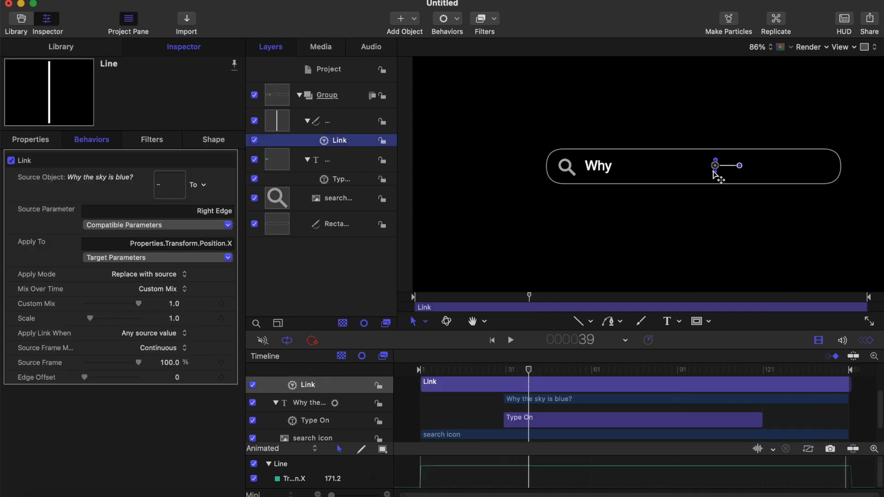
{"action": "right_click", "coordinate": [361, 146]}
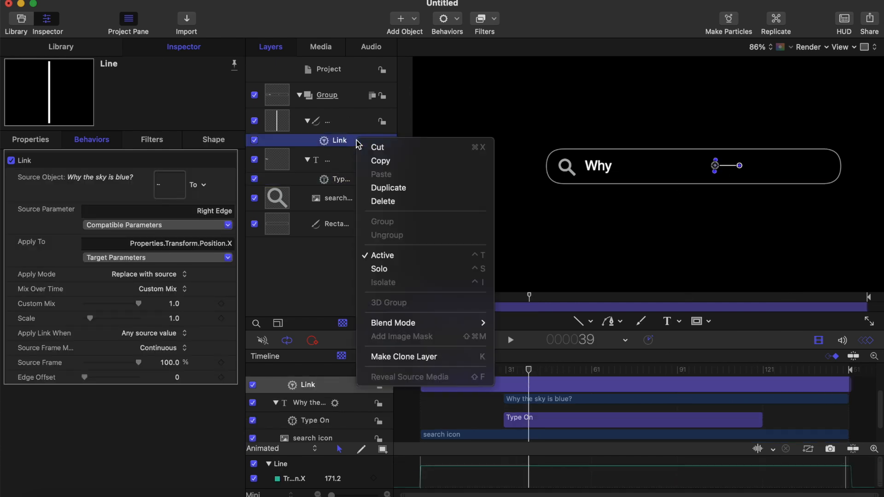
{"action": "left_click", "coordinate": [402, 207]}
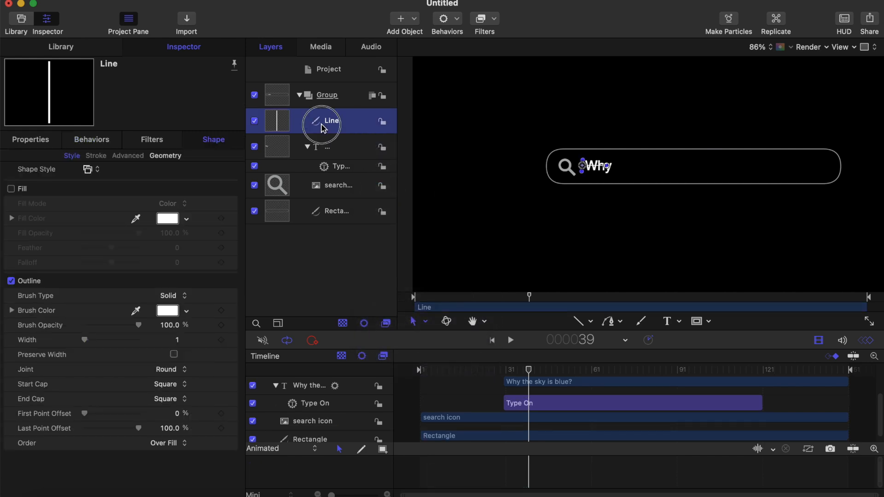
Step: Play the animation from the start to check the stationary cursor line against the typing text
{"action": "scroll", "coordinate": [529, 381], "scroll_direction": "up", "scroll_amount": 4}
{"action": "scroll", "coordinate": [529, 381], "scroll_direction": "down", "scroll_amount": 1}
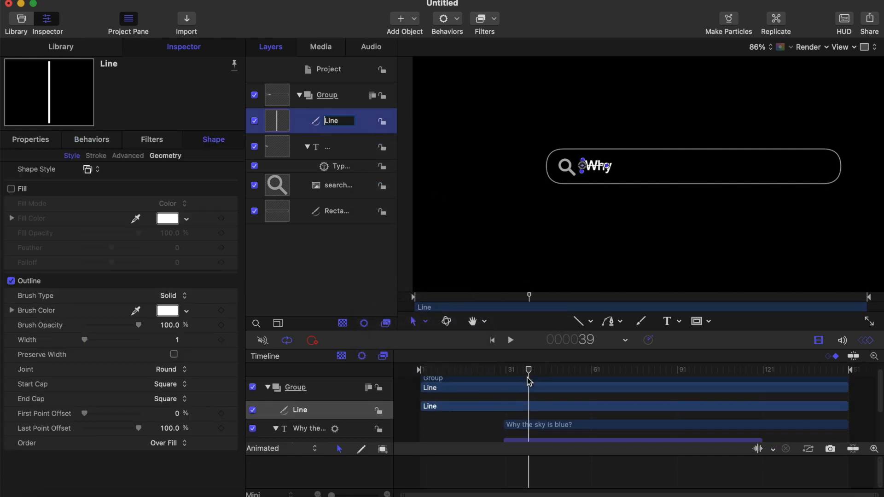
{"action": "left_click_drag", "start_coordinate": [529, 370], "coordinate": [393, 371]}
{"action": "key", "text": "space"}
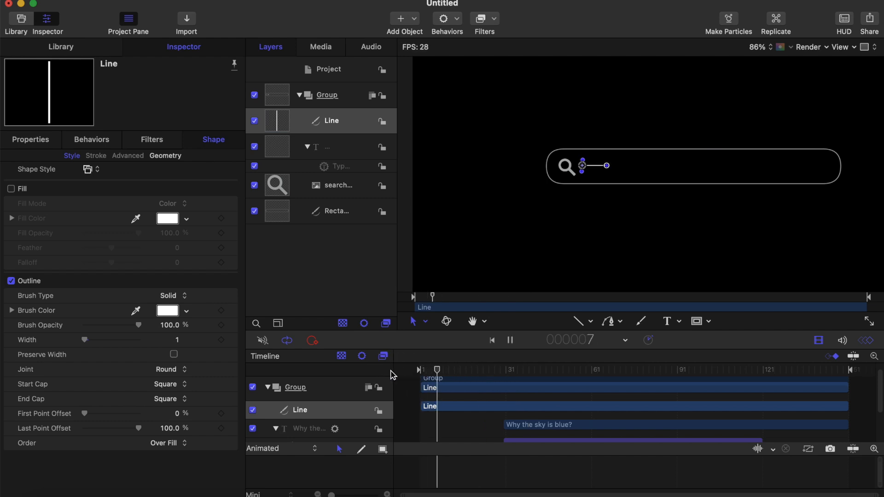
{"action": "left_click", "coordinate": [578, 321]}
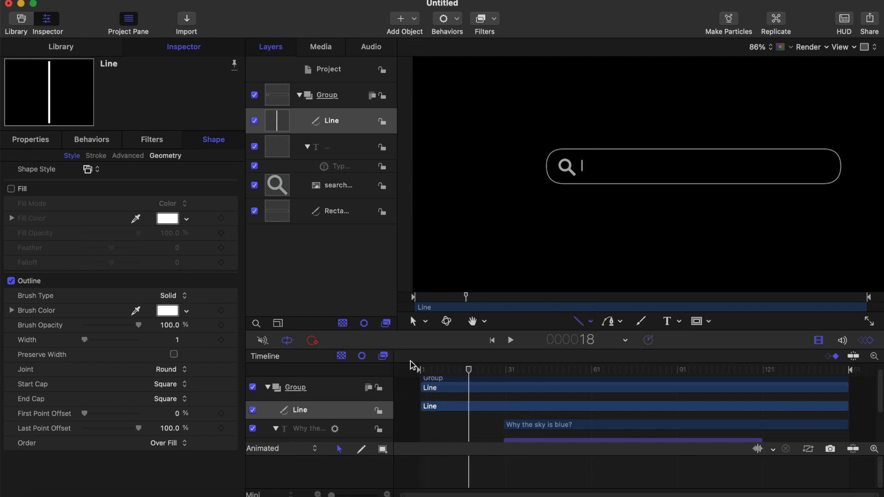
{"action": "left_click", "coordinate": [428, 368]}
{"action": "key", "text": "space"}
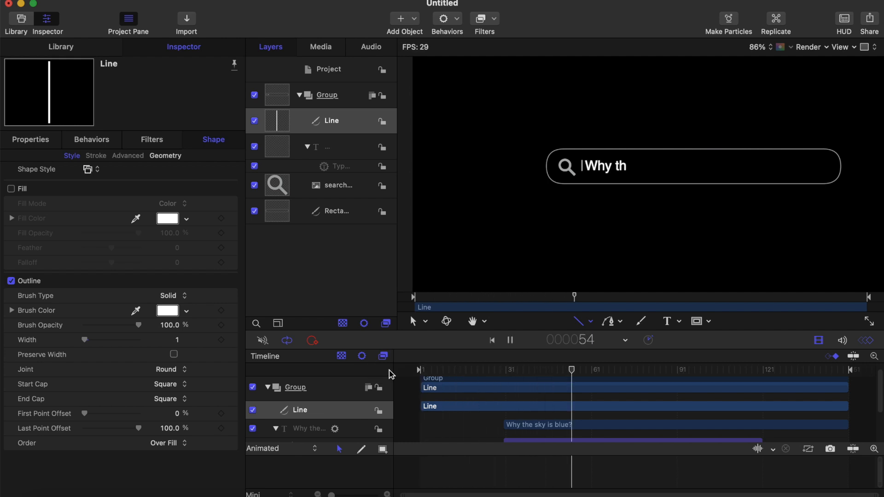
{"action": "key", "text": "space"}
Step: Move the playhead to frame 30 and set the cursor line's X position to -314.4 px
{"action": "left_click_drag", "start_coordinate": [661, 374], "coordinate": [505, 371]}
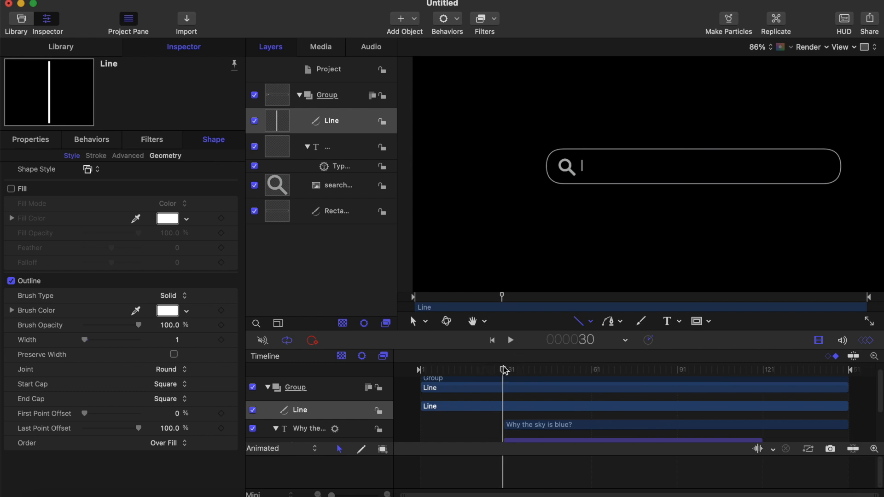
{"action": "left_click", "coordinate": [32, 140]}
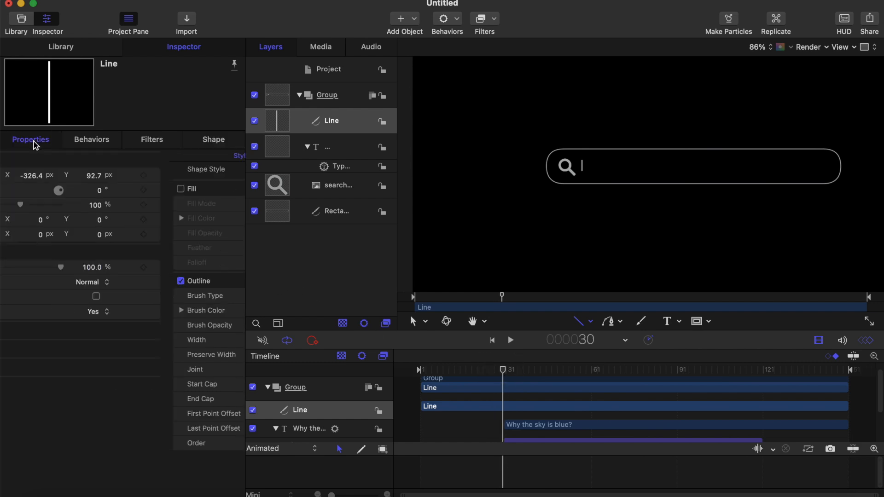
{"action": "left_click", "coordinate": [109, 175]}
{"action": "left_click_drag", "start_coordinate": [109, 182], "coordinate": [110, 183]}
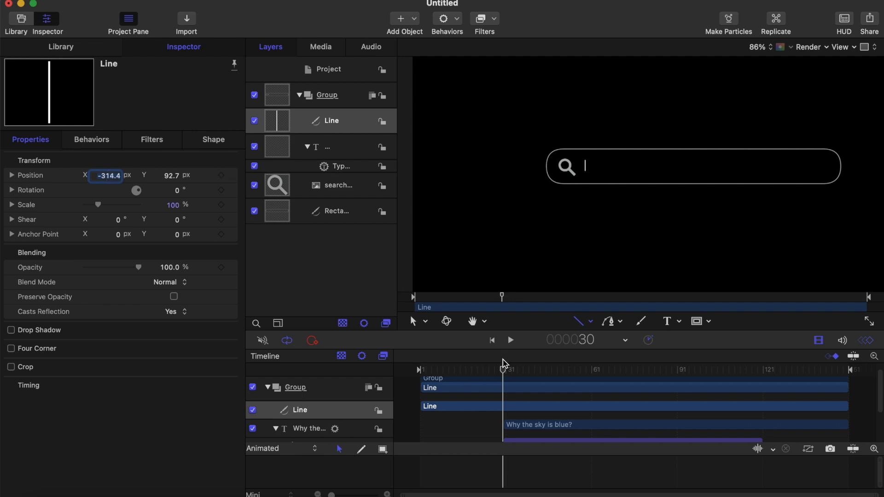
Step: Try to start the cursor line's opacity animation at frame 1 with 0% opacity
{"action": "left_click_drag", "start_coordinate": [505, 373], "coordinate": [416, 372]}
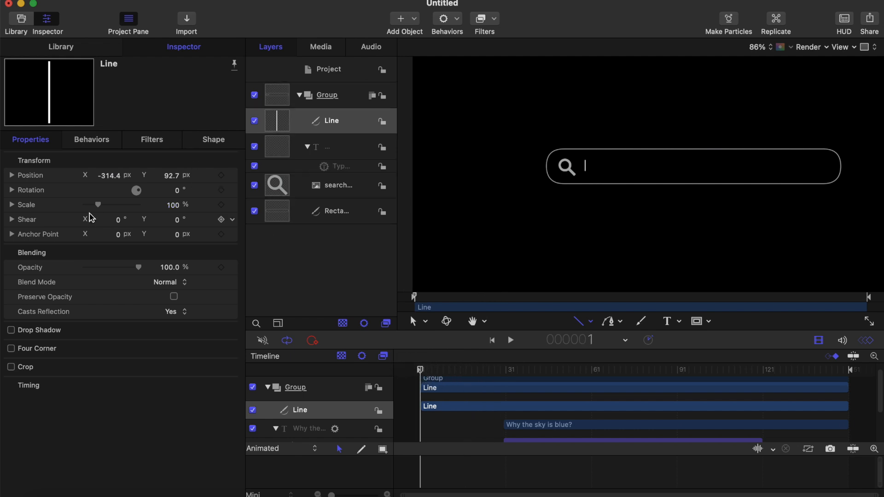
{"action": "left_click", "coordinate": [221, 268]}
{"action": "key", "text": "Right"}
{"action": "key", "text": "Right"}
{"action": "key", "text": "Right"}
{"action": "key", "text": "Right"}
{"action": "key", "text": "Right"}
{"action": "key", "text": "Right"}
{"action": "key", "text": "Right"}
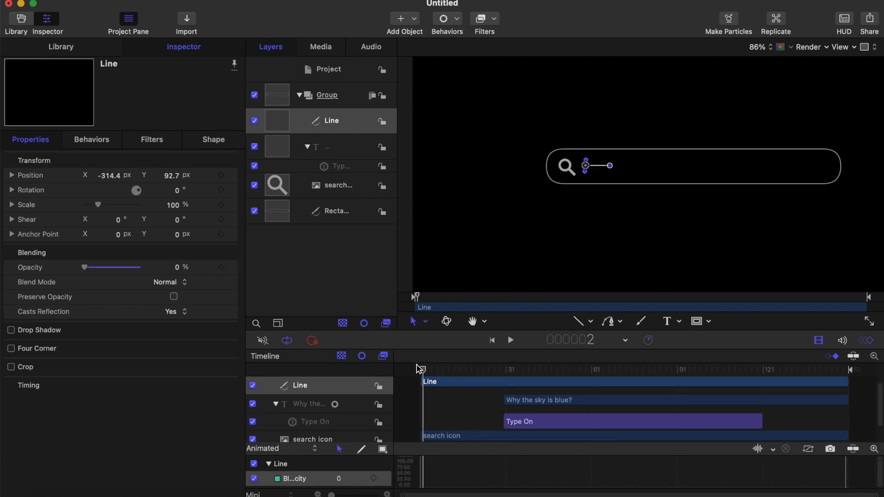
Step: Move the playhead to frame 10, set the cursor line's opacity to 100% and keyframe it there
{"action": "key", "text": "Right"}
{"action": "key", "text": "Right"}
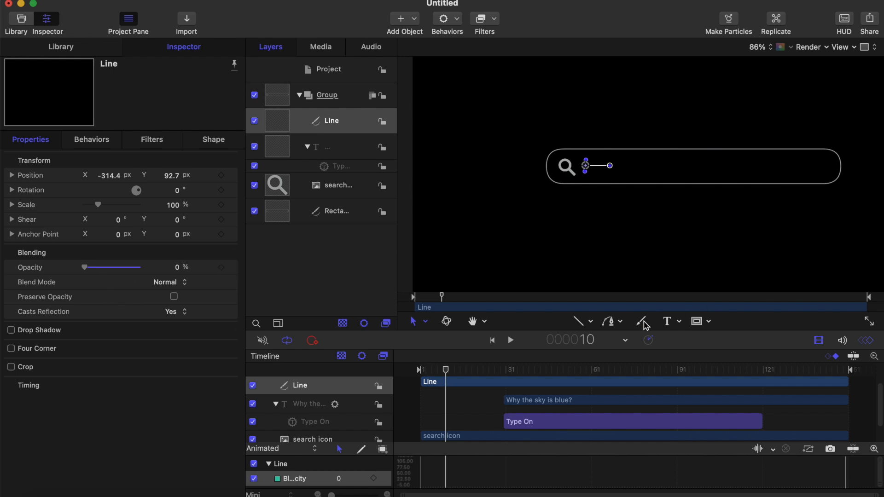
{"action": "left_click", "coordinate": [583, 320]}
{"action": "left_click_drag", "start_coordinate": [85, 267], "coordinate": [174, 267]}
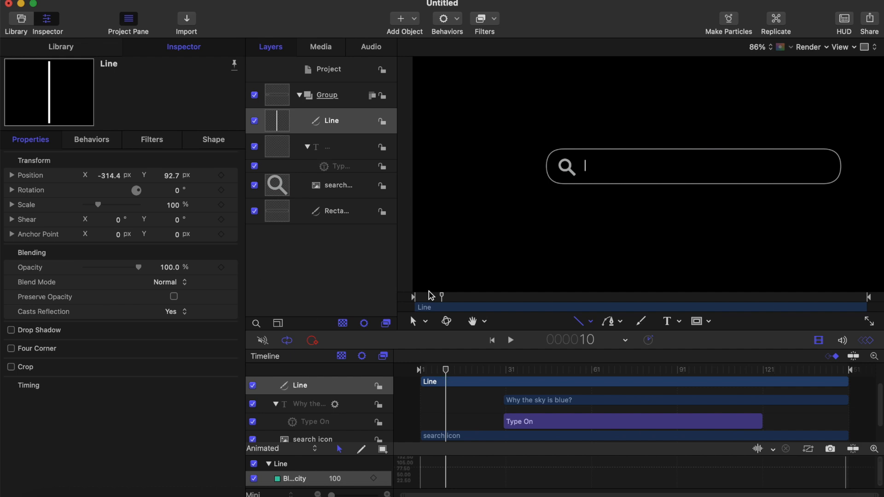
{"action": "left_click", "coordinate": [221, 268]}
Step: Advance to frame 20 and add a second 100% opacity keyframe for the cursor line
{"action": "key", "text": "Right"}
{"action": "key", "text": "Right"}
{"action": "key", "text": "Right"}
{"action": "key", "text": "Right"}
{"action": "key", "text": "Right"}
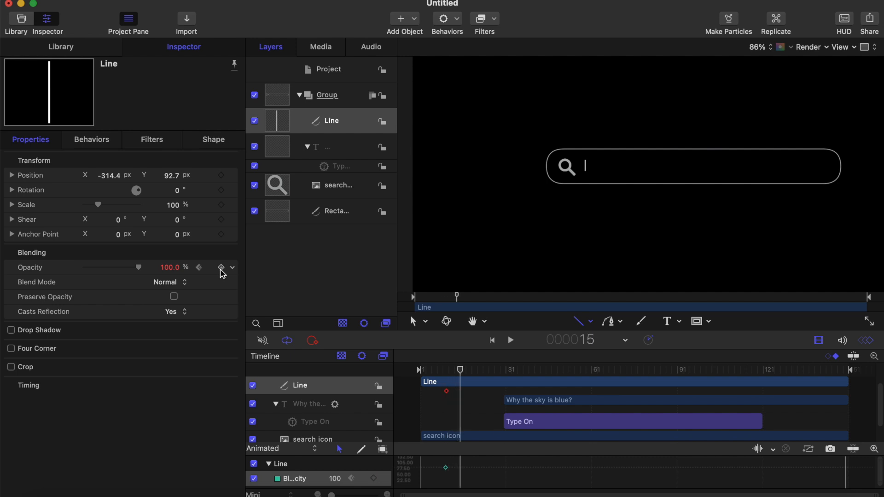
{"action": "key", "text": "Right"}
{"action": "key", "text": "Right"}
{"action": "key", "text": "Right"}
{"action": "key", "text": "Right"}
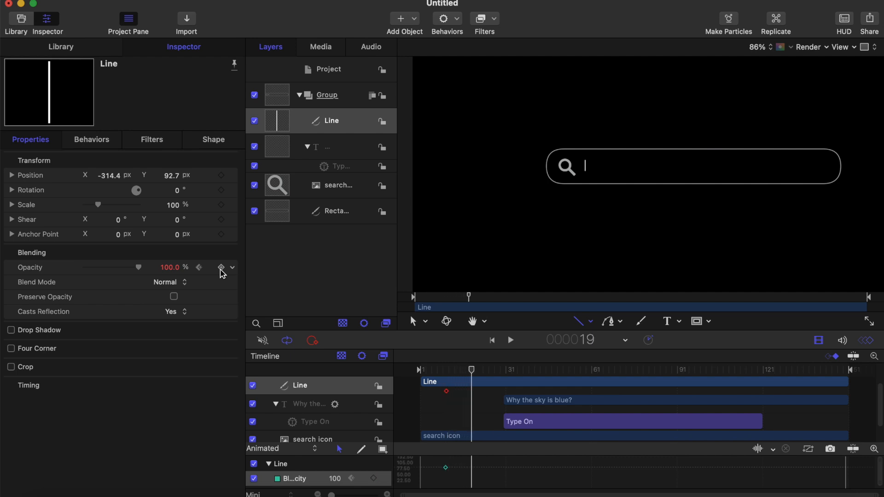
{"action": "left_click", "coordinate": [221, 268]}
Step: Advance to frame 30 and keyframe the cursor line's opacity at 0%
{"action": "key", "text": "Right"}
{"action": "key", "text": "Right"}
{"action": "key", "text": "Right"}
{"action": "key", "text": "Right"}
{"action": "key", "text": "Right"}
{"action": "key", "text": "Right"}
{"action": "key", "text": "Right"}
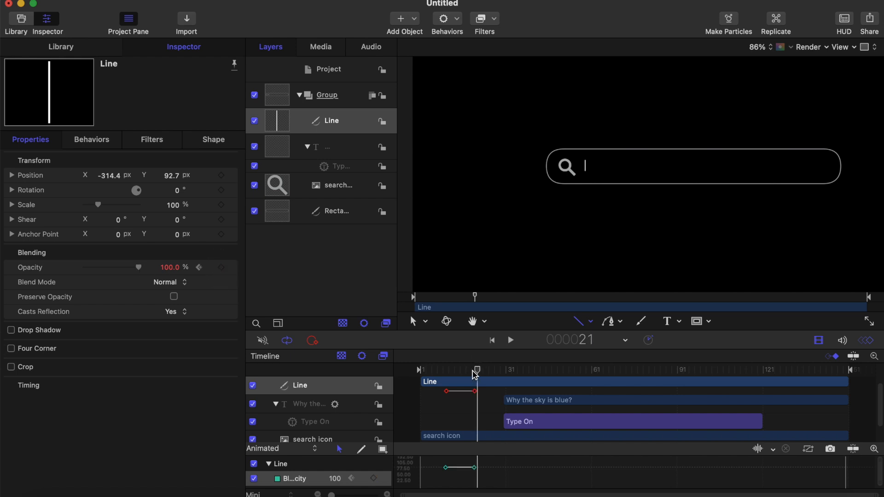
{"action": "key", "text": "Right"}
{"action": "key", "text": "Right"}
{"action": "key", "text": "Right"}
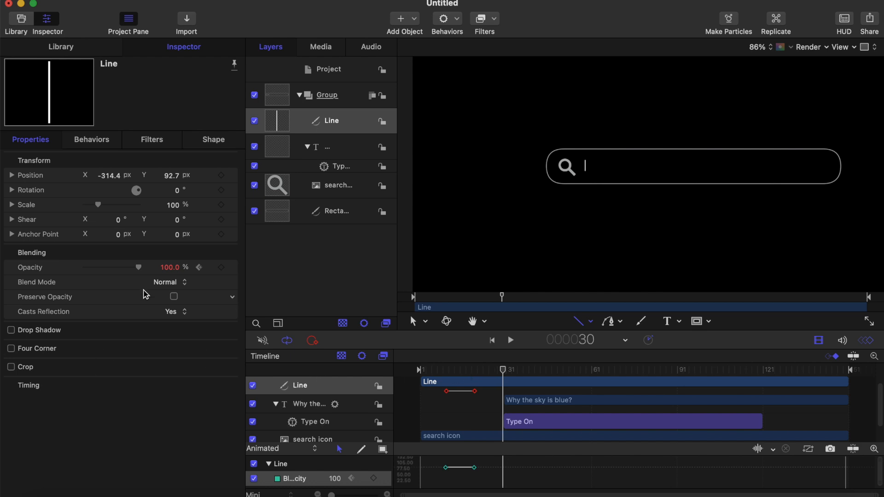
{"action": "left_click_drag", "start_coordinate": [139, 269], "coordinate": [43, 273]}
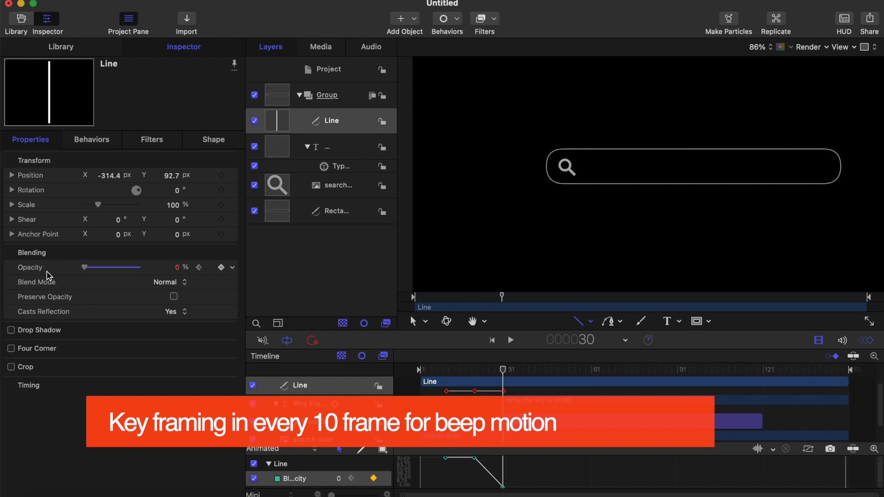
Step: Play the animation repeatedly from the start to check the cursor line's fade-out by frame 30
{"action": "left_click", "coordinate": [430, 368]}
{"action": "left_click", "coordinate": [421, 367]}
{"action": "key", "text": "space"}
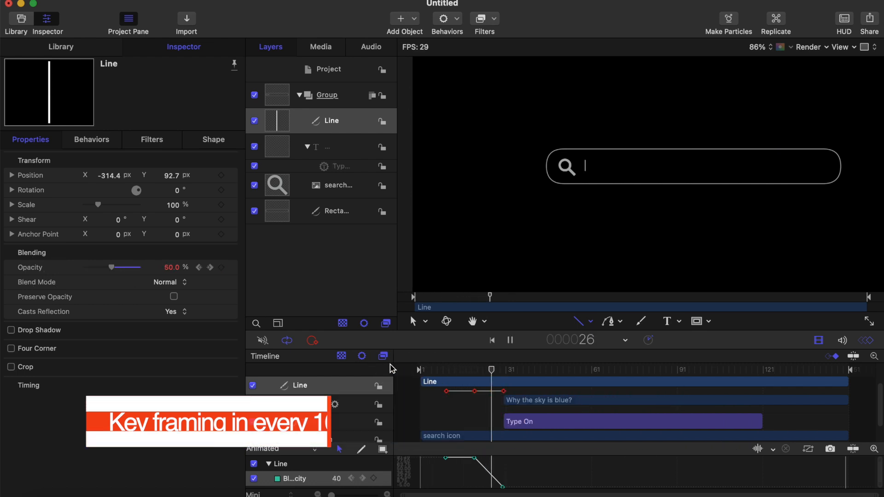
{"action": "key", "text": "space"}
{"action": "left_click_drag", "start_coordinate": [603, 370], "coordinate": [411, 380]}
{"action": "key", "text": "space"}
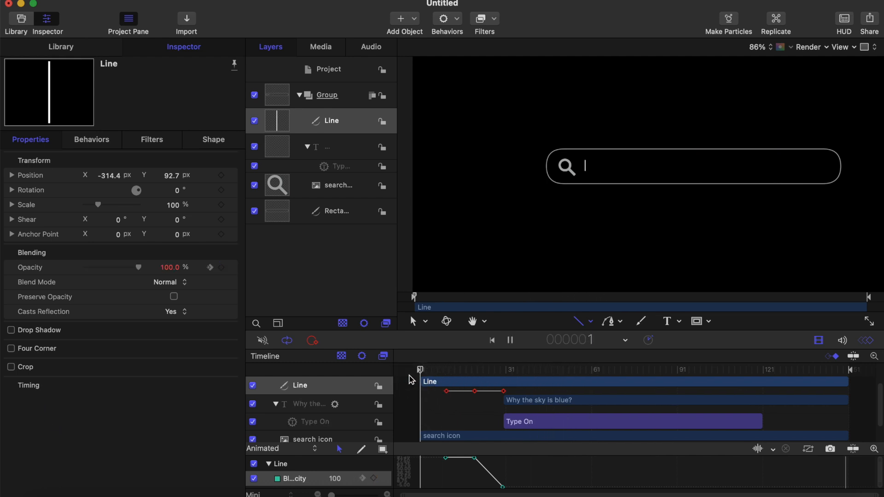
{"action": "key", "text": "space"}
{"action": "left_click_drag", "start_coordinate": [576, 369], "coordinate": [375, 368]}
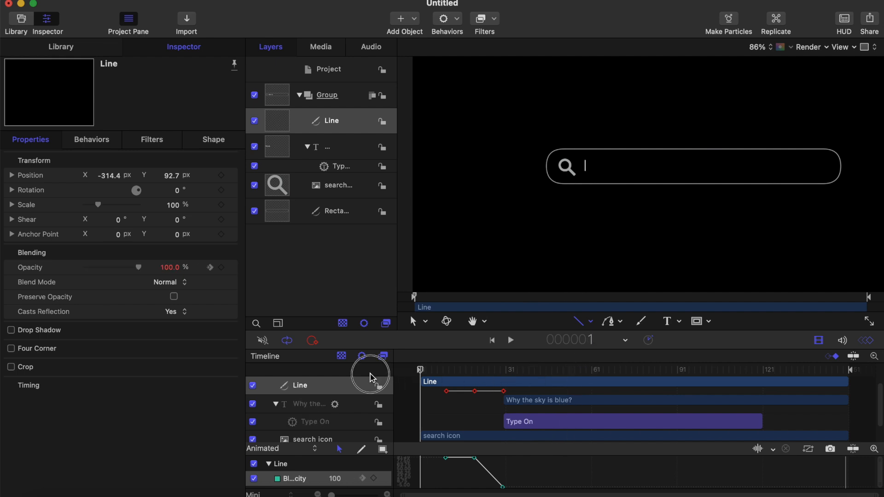
Step: Keyframe the cursor line's opacity at 0% at frame 1
{"action": "scroll", "coordinate": [475, 426], "scroll_direction": "down", "scroll_amount": 2}
{"action": "scroll", "coordinate": [475, 425], "scroll_direction": "down", "scroll_amount": 1}
{"action": "scroll", "coordinate": [475, 425], "scroll_direction": "up", "scroll_amount": 5}
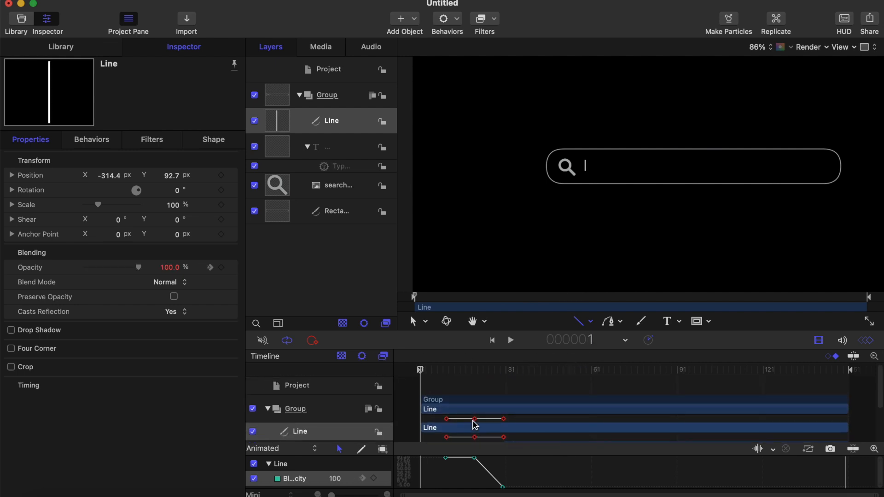
{"action": "scroll", "coordinate": [475, 425], "scroll_direction": "down", "scroll_amount": 1}
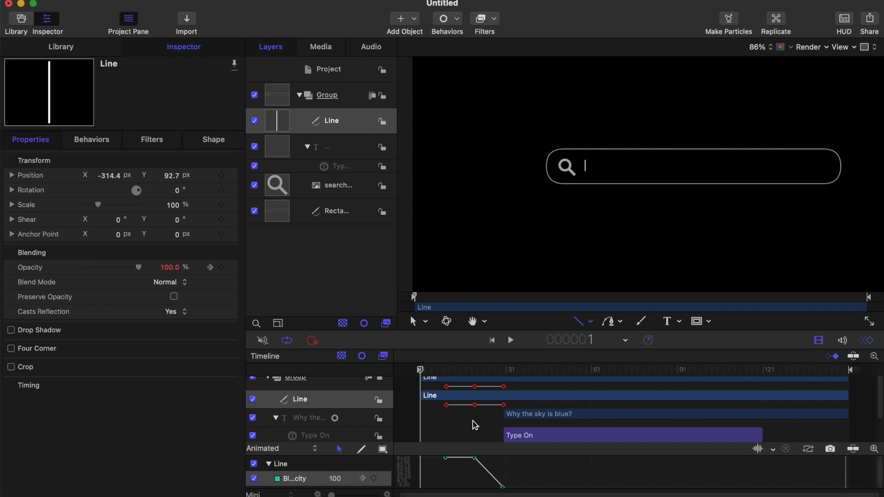
{"action": "mouse_move", "coordinate": [422, 374]}
{"action": "left_mouse_down"}
{"action": "mouse_move", "coordinate": [447, 369]}
{"action": "mouse_move", "coordinate": [421, 372]}
{"action": "left_mouse_up"}
{"action": "left_click", "coordinate": [421, 372]}
{"action": "left_click_drag", "start_coordinate": [138, 267], "coordinate": [59, 271]}
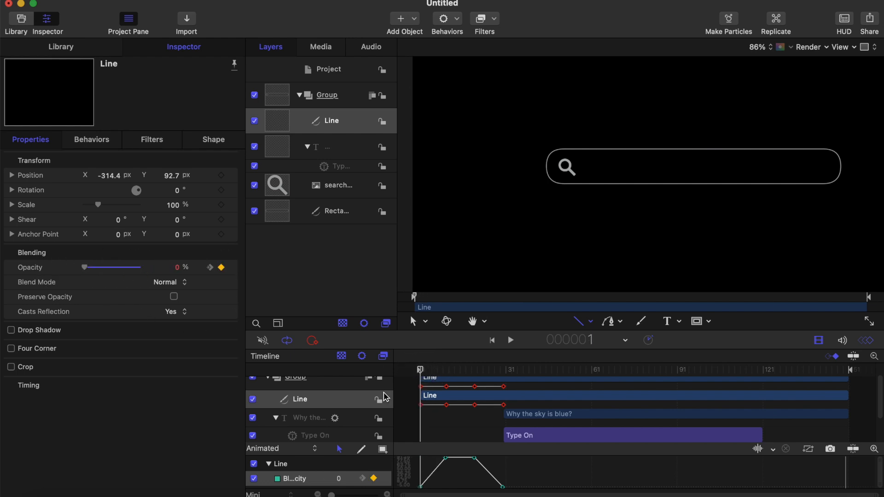
Step: Play the animation from the start to check the cursor line's fade-in and fade-out before the text types
{"action": "key", "text": "space"}
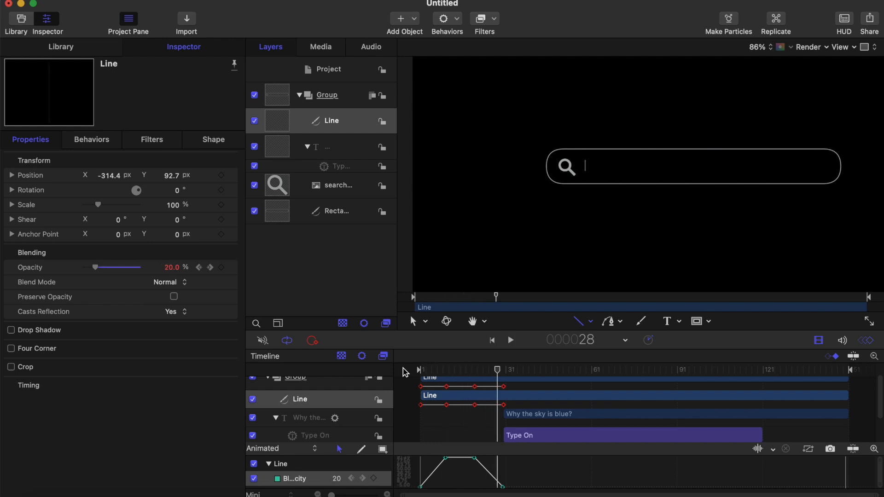
{"action": "left_click", "coordinate": [427, 370]}
{"action": "left_click_drag", "start_coordinate": [446, 371], "coordinate": [377, 373]}
{"action": "key", "text": "space"}
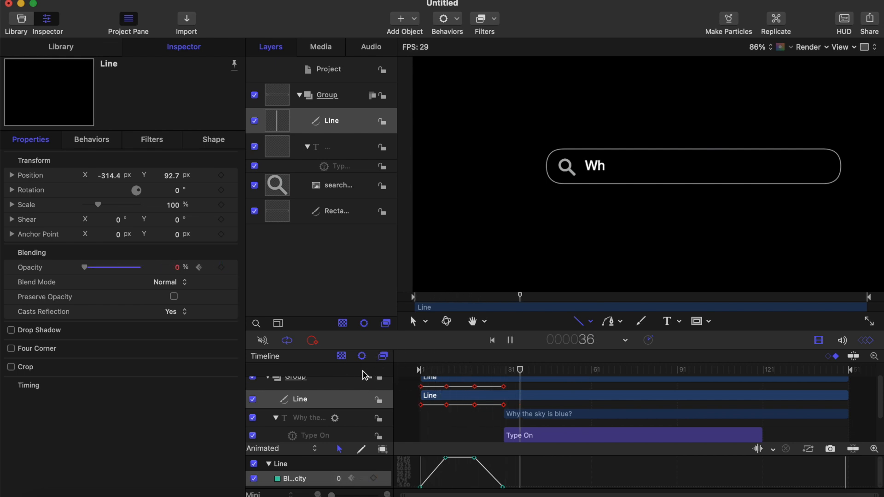
{"action": "key", "text": "space"}
{"action": "left_click_drag", "start_coordinate": [563, 369], "coordinate": [398, 372]}
{"action": "key", "text": "space"}
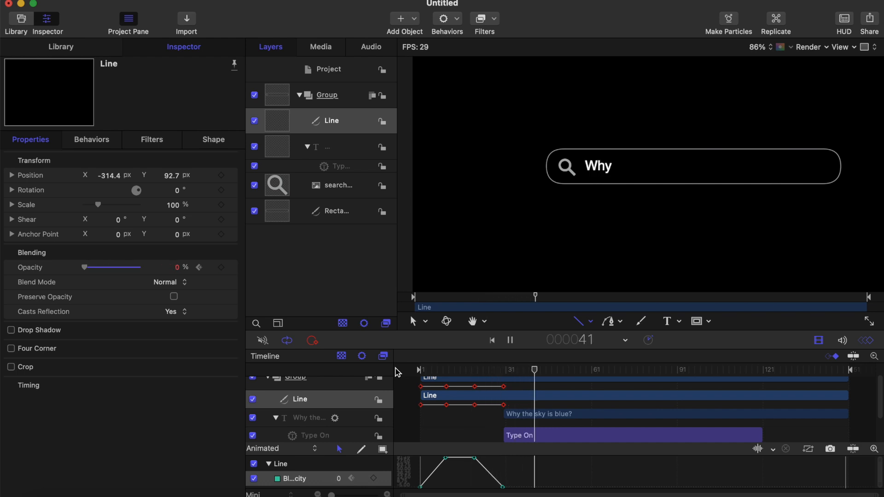
{"action": "key", "text": "space"}
Step: Move the playhead to frame 40 and keyframe the cursor line's opacity at 100%
{"action": "left_click_drag", "start_coordinate": [536, 372], "coordinate": [506, 374]}
{"action": "key", "text": "Right"}
{"action": "key", "text": "Right"}
{"action": "key", "text": "Right"}
{"action": "key", "text": "Right"}
{"action": "key", "text": "Right"}
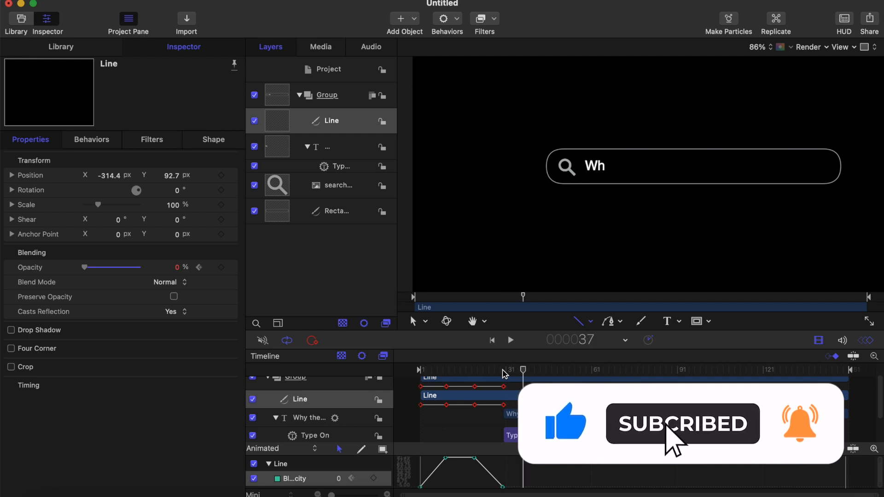
{"action": "key", "text": "Right"}
{"action": "key", "text": "Right"}
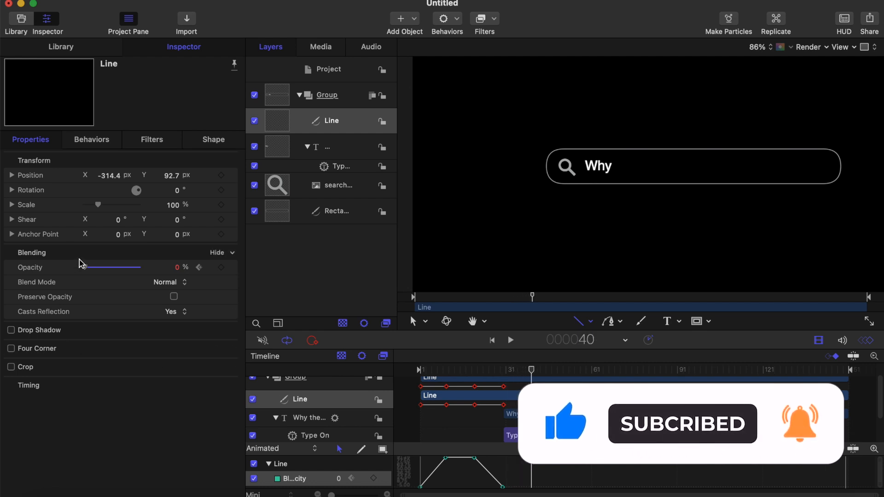
{"action": "left_click_drag", "start_coordinate": [88, 268], "coordinate": [166, 273]}
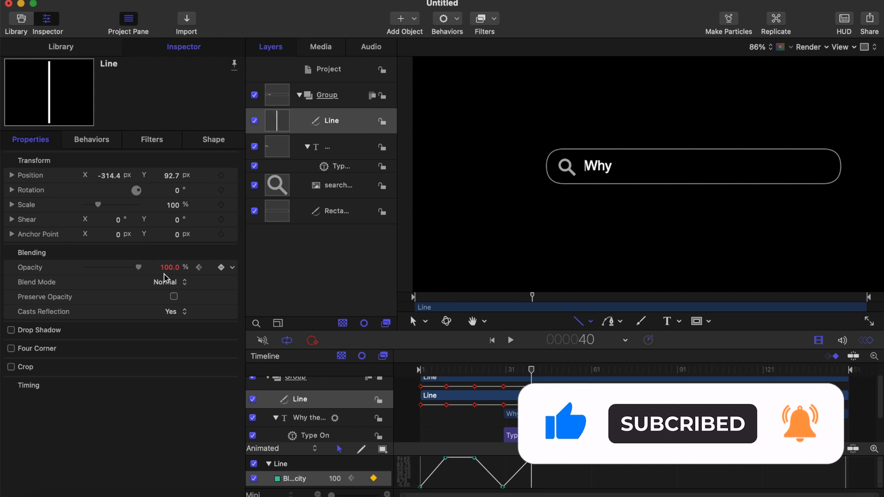
Step: Play the animation again to check the cursor line's blink as the first word types on
{"action": "left_click", "coordinate": [480, 370]}
{"action": "key", "text": "space"}
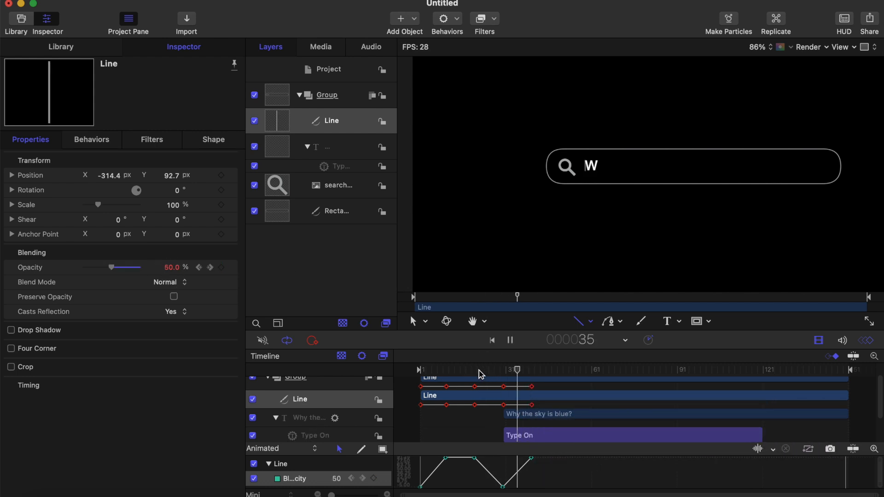
{"action": "left_click", "coordinate": [420, 369]}
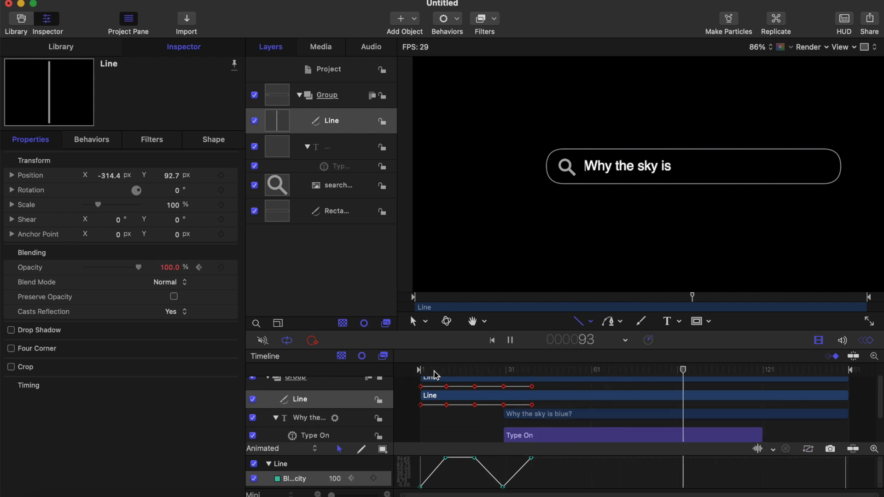
{"action": "left_click_drag", "start_coordinate": [433, 372], "coordinate": [351, 373]}
{"action": "key", "text": "space"}
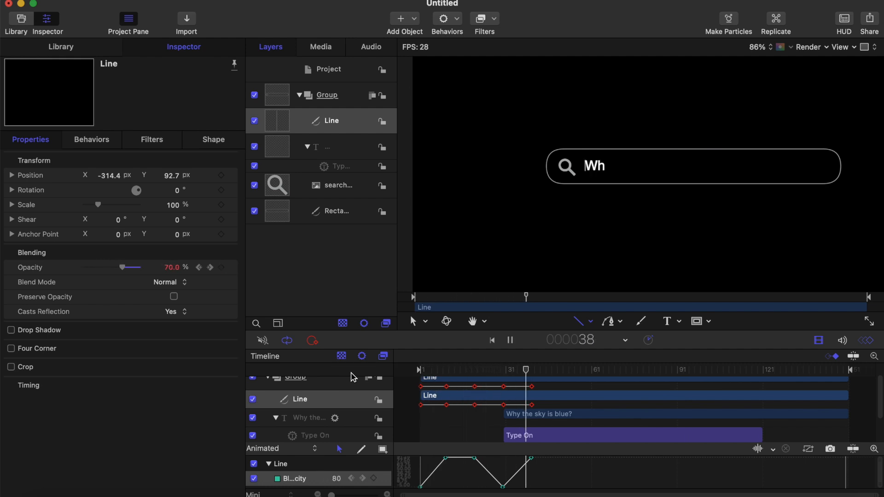
{"action": "key", "text": "space"}
Step: Return the playhead to frame 30 and add a position keyframe to the cursor line
{"action": "left_click_drag", "start_coordinate": [582, 372], "coordinate": [533, 373]}
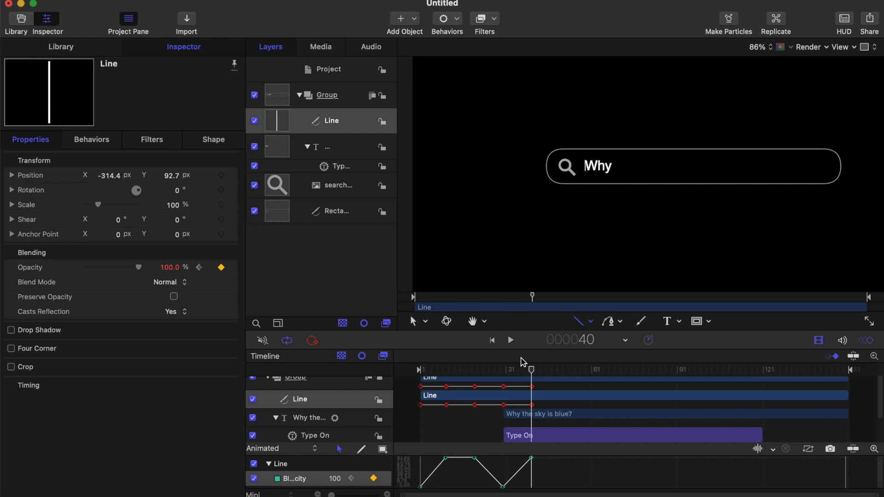
{"action": "left_click_drag", "start_coordinate": [532, 374], "coordinate": [507, 374]}
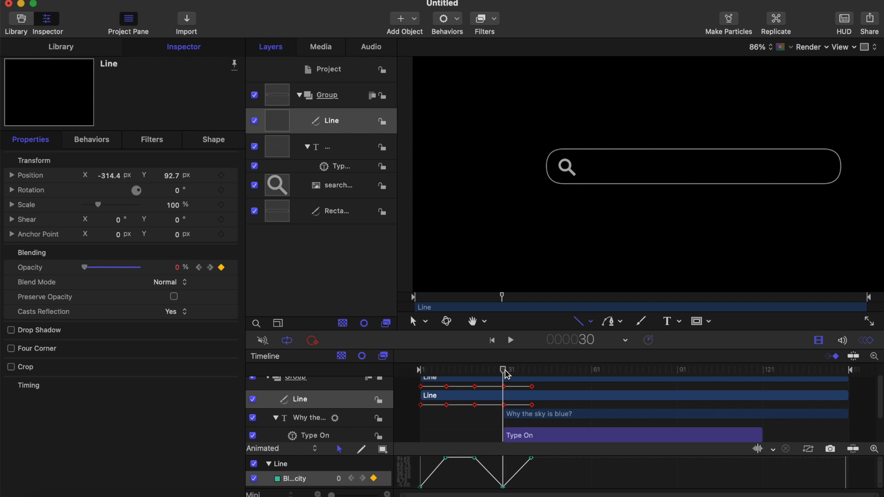
{"action": "left_click", "coordinate": [221, 176]}
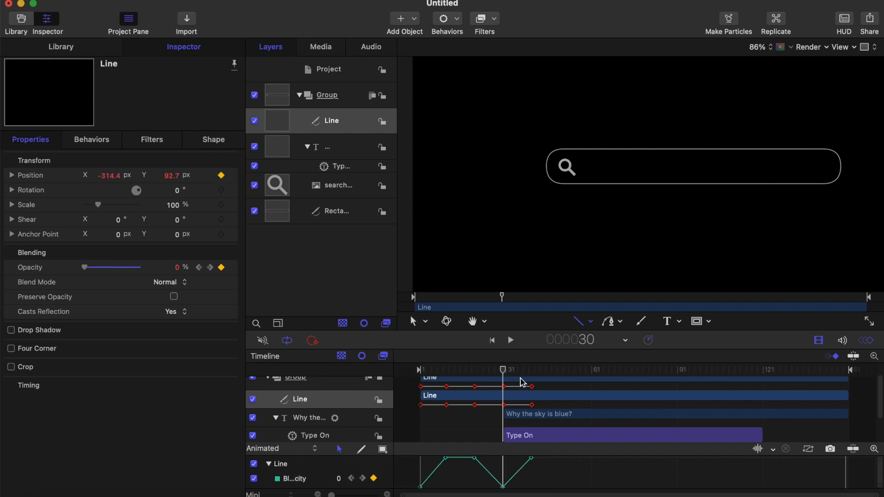
Step: Step back and forth through frames 30 to 35 to examine when the first two letters appear beside the cursor line
{"action": "key", "text": "Right"}
{"action": "key", "text": "Right"}
{"action": "key", "text": "Right"}
{"action": "key", "text": "Right"}
{"action": "key", "text": "Right"}
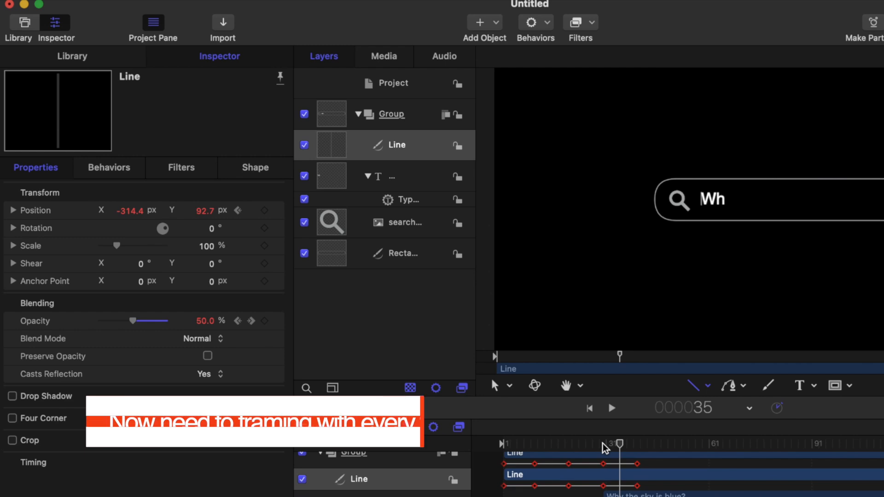
{"action": "key", "text": "Left"}
{"action": "key", "text": "Left"}
{"action": "key", "text": "Left"}
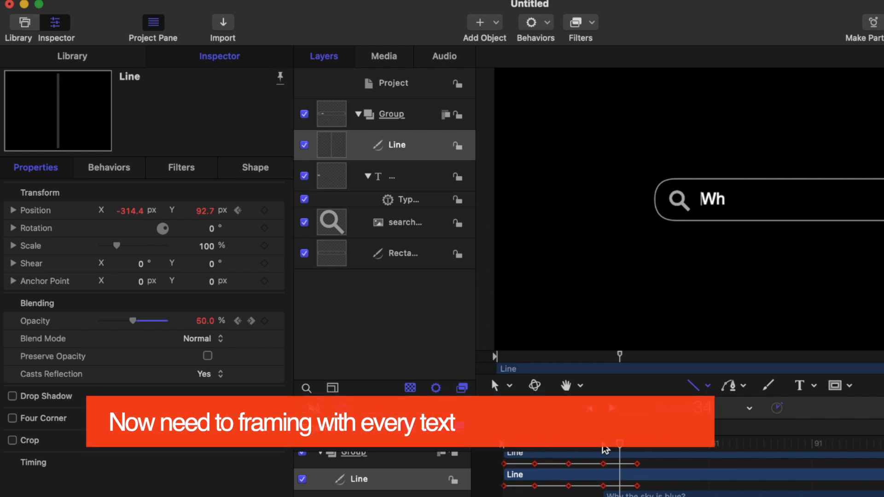
{"action": "key", "text": "Right"}
{"action": "key", "text": "Right"}
{"action": "key", "text": "Right"}
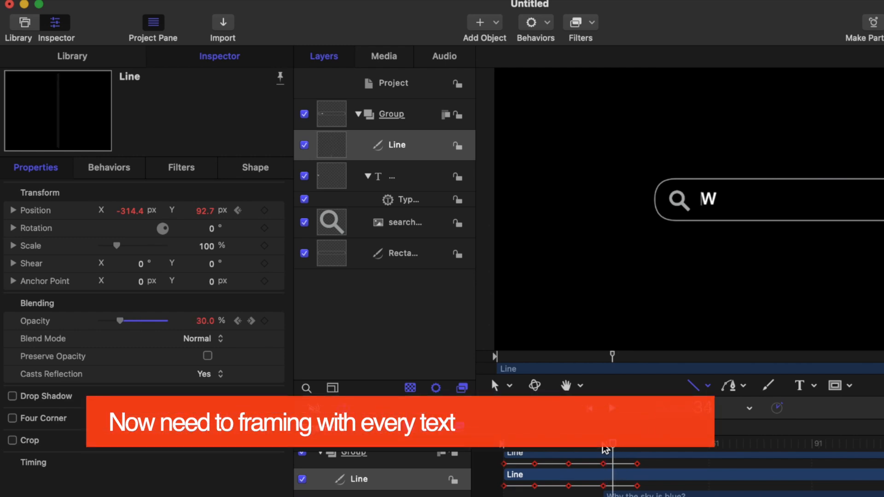
{"action": "key", "text": "Left"}
{"action": "key", "text": "Left"}
{"action": "key", "text": "Left"}
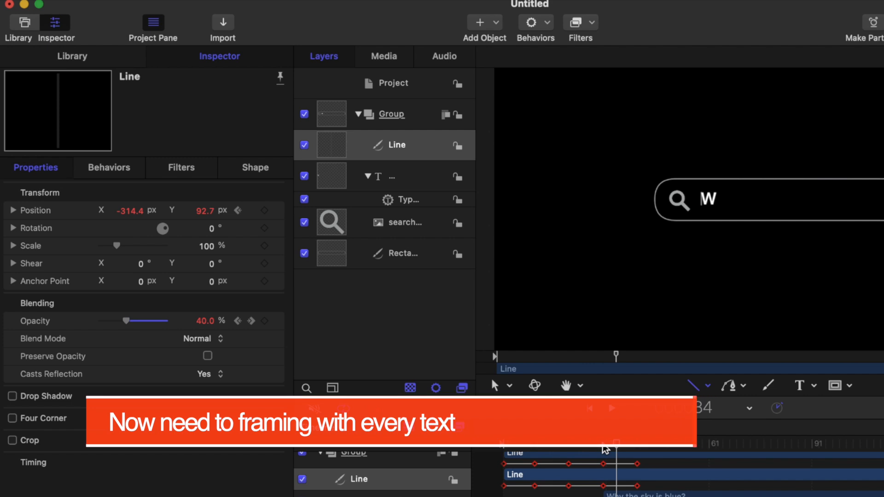
Step: At frame 31, set the cursor line's X position to -256.4 px so it sits just after the "W"
{"action": "key", "text": "Left"}
{"action": "key", "text": "Left"}
{"action": "key", "text": "Right"}
{"action": "left_click", "coordinate": [127, 213]}
{"action": "key", "text": "Up"}
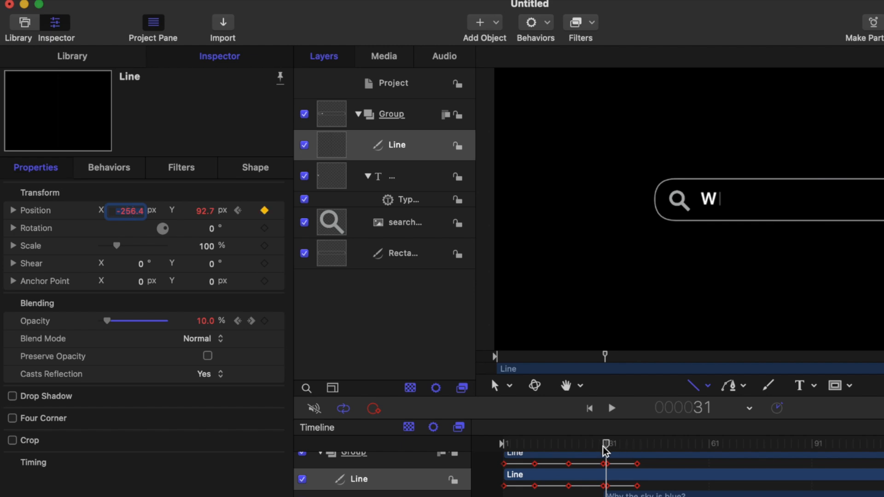
Step: Hold the cursor line's position with a keyframe at frame 34, just before the "h" appears
{"action": "left_click_drag", "start_coordinate": [606, 446], "coordinate": [609, 445]}
{"action": "key", "text": "Right"}
{"action": "key", "text": "Right"}
{"action": "key", "text": "Right"}
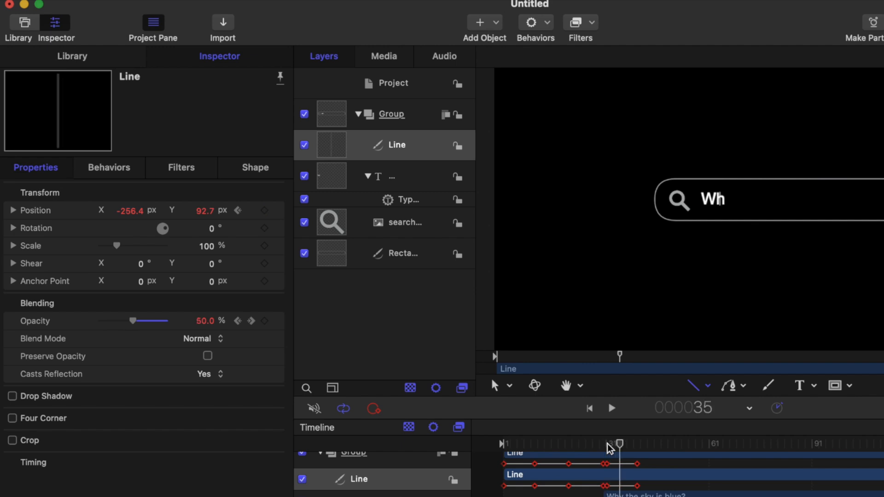
{"action": "key", "text": "Left"}
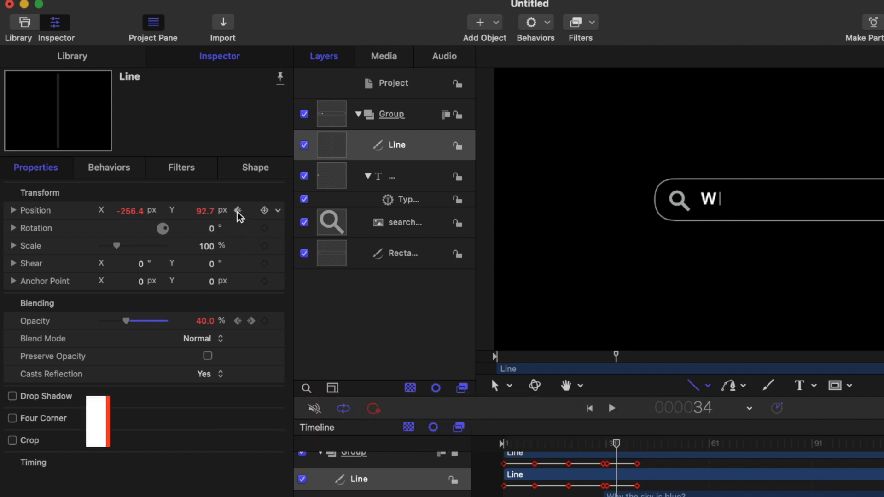
{"action": "left_click", "coordinate": [265, 212]}
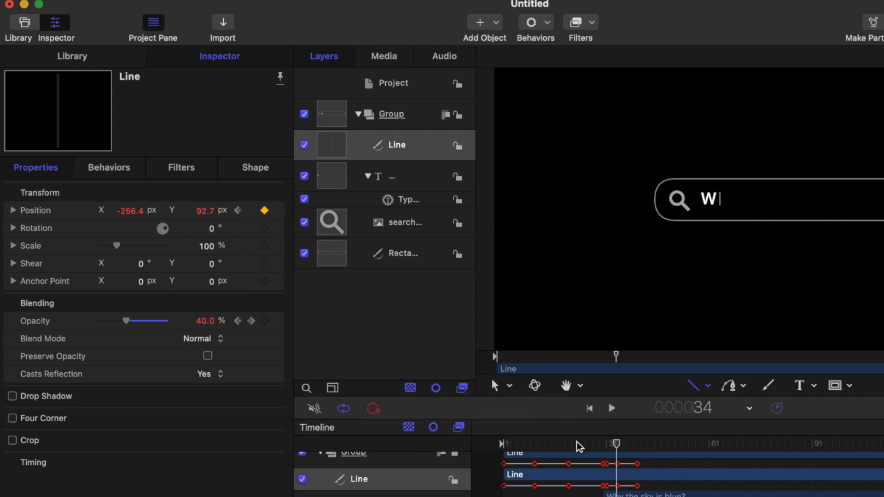
Step: At frame 35, set the cursor line's X position to -231.4 px, just after "Wh"
{"action": "left_click_drag", "start_coordinate": [617, 445], "coordinate": [620, 446]}
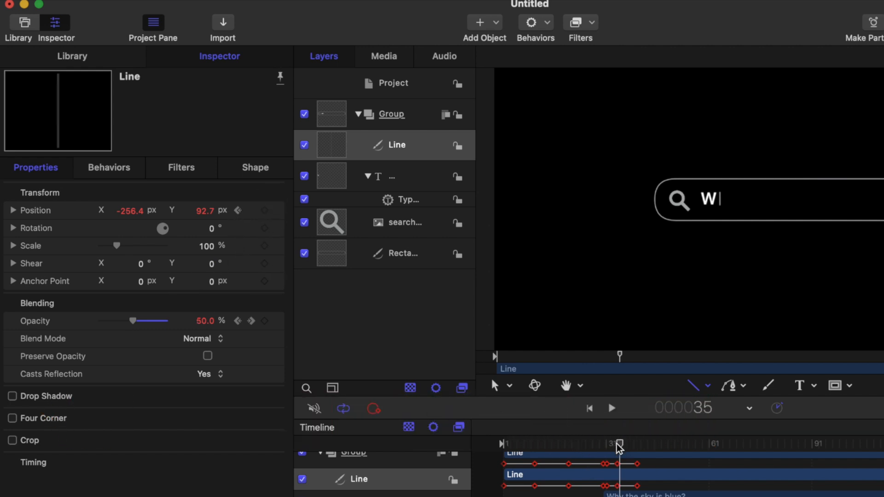
{"action": "key", "text": "Right"}
{"action": "key", "text": "Right"}
{"action": "key", "text": "Right"}
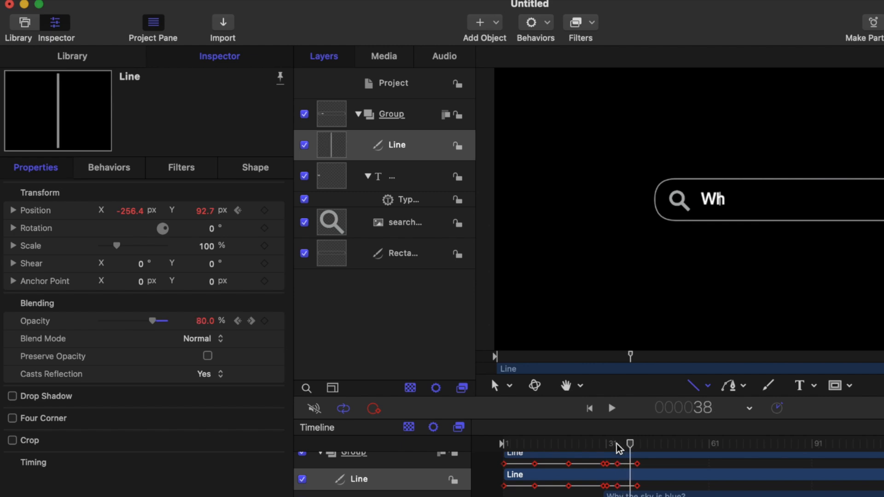
{"action": "key", "text": "Left"}
{"action": "key", "text": "Left"}
{"action": "key", "text": "Left"}
{"action": "key", "text": "Left"}
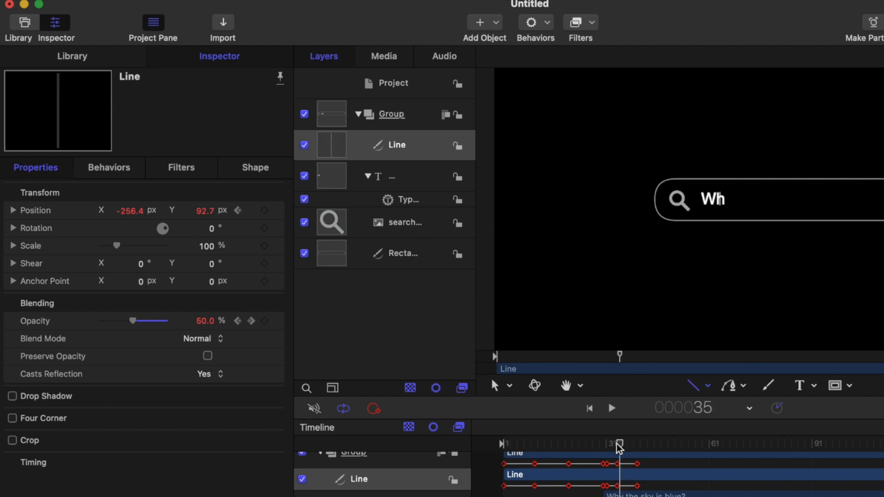
{"action": "left_click_drag", "start_coordinate": [618, 445], "coordinate": [620, 446]}
{"action": "left_click_drag", "start_coordinate": [129, 211], "coordinate": [131, 210]}
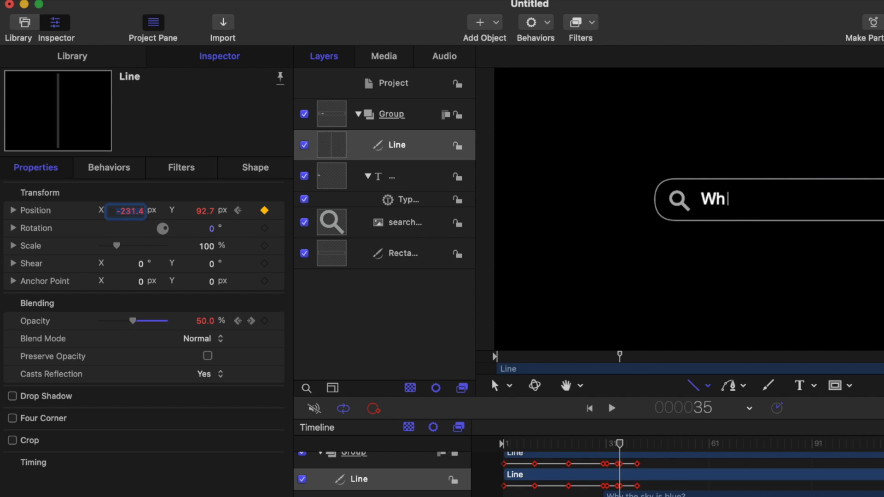
Step: Add a position keyframe to the cursor line at frame 38 to hold it until the "y" appears
{"action": "left_click", "coordinate": [620, 444]}
{"action": "key", "text": "Right"}
{"action": "key", "text": "Right"}
Step: At frame 39, set the cursor line's X position to -205.4 px, just after "Why"
{"action": "key", "text": "Right"}
{"action": "key", "text": "Right"}
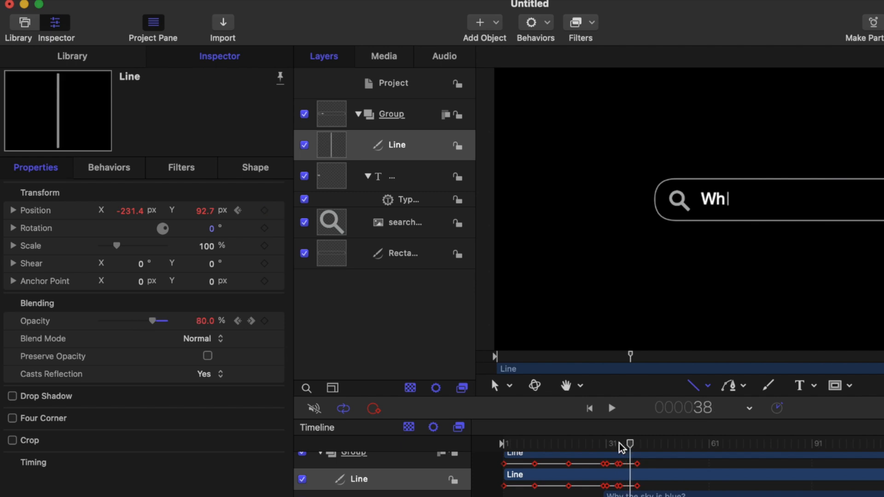
{"action": "key", "text": "Left"}
{"action": "left_click", "coordinate": [265, 212]}
{"action": "key", "text": "Right"}
{"action": "key", "text": "Right"}
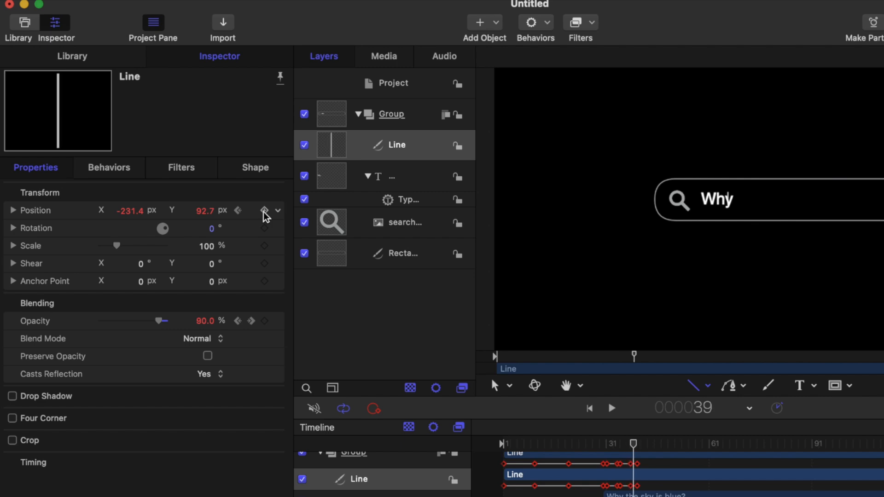
{"action": "key", "text": "Right"}
{"action": "key", "text": "Right"}
{"action": "key", "text": "Left"}
{"action": "key", "text": "Left"}
{"action": "key", "text": "Left"}
{"action": "key", "text": "Left"}
{"action": "key", "text": "Right"}
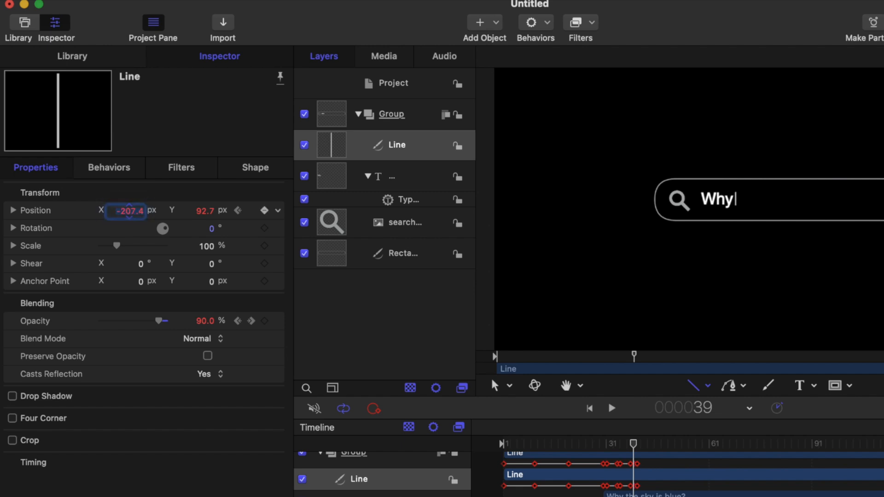
{"action": "left_click", "coordinate": [129, 206]}
Step: Play the animation from the start and again from just before the text to check the cursor following "Why"
{"action": "key", "text": "Home"}
{"action": "key", "text": "space"}
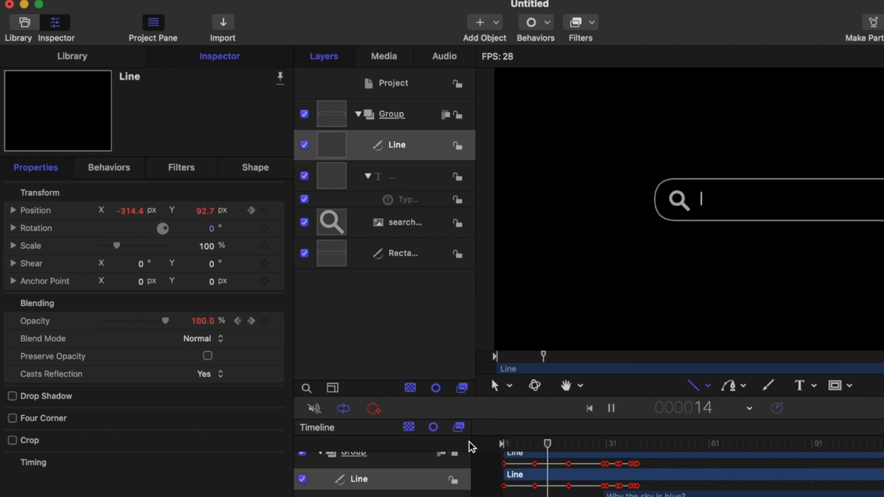
{"action": "key", "text": "space"}
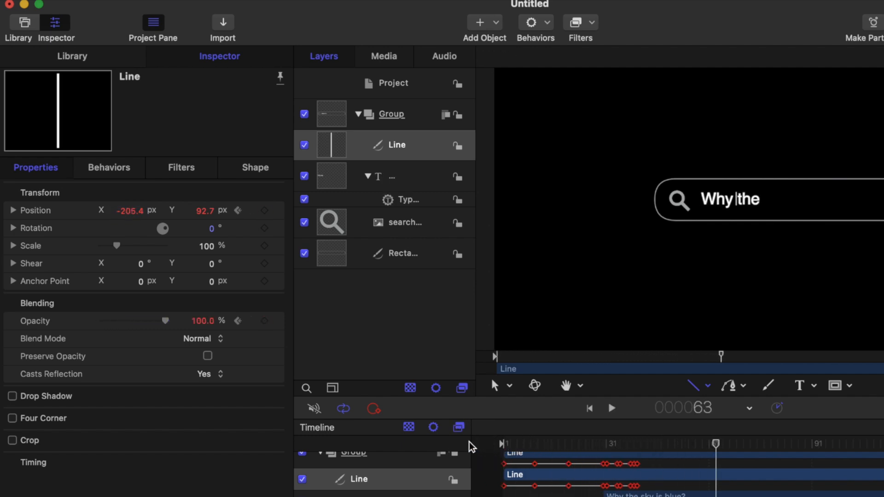
{"action": "left_click_drag", "start_coordinate": [717, 449], "coordinate": [599, 445]}
{"action": "key", "text": "space"}
{"action": "key", "text": "space"}
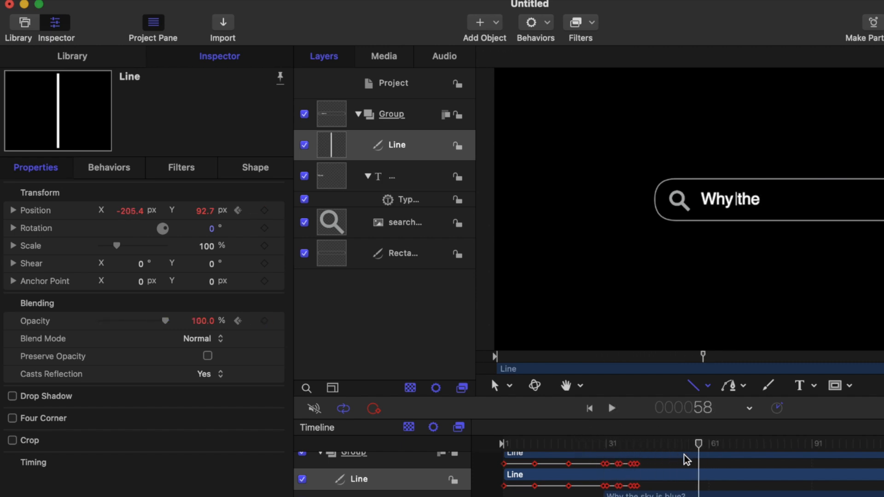
Step: Add a position keyframe to the cursor line at frame 46, one frame before the "t" of "the" appears
{"action": "left_click_drag", "start_coordinate": [702, 454], "coordinate": [639, 451]}
{"action": "key", "text": "Right"}
{"action": "key", "text": "Right"}
{"action": "key", "text": "Right"}
{"action": "key", "text": "Right"}
{"action": "key", "text": "Right"}
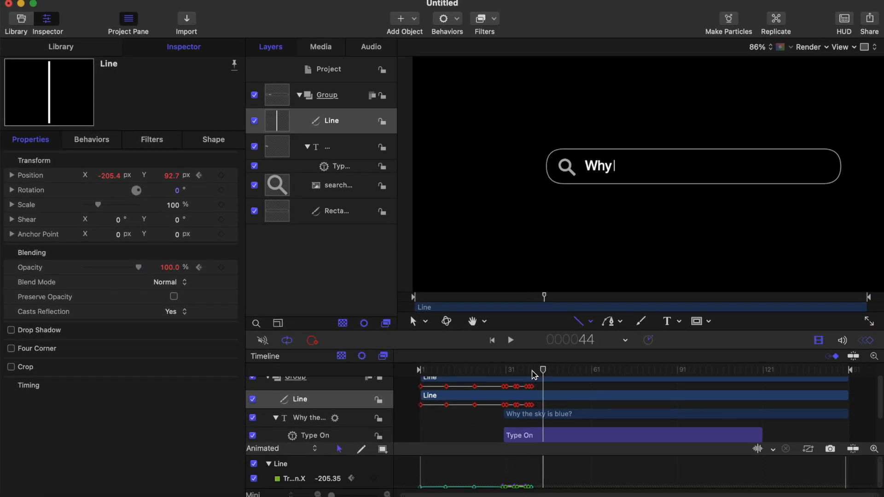
{"action": "key", "text": "Right"}
{"action": "key", "text": "Right"}
{"action": "key", "text": "Left"}
{"action": "left_click", "coordinate": [222, 176]}
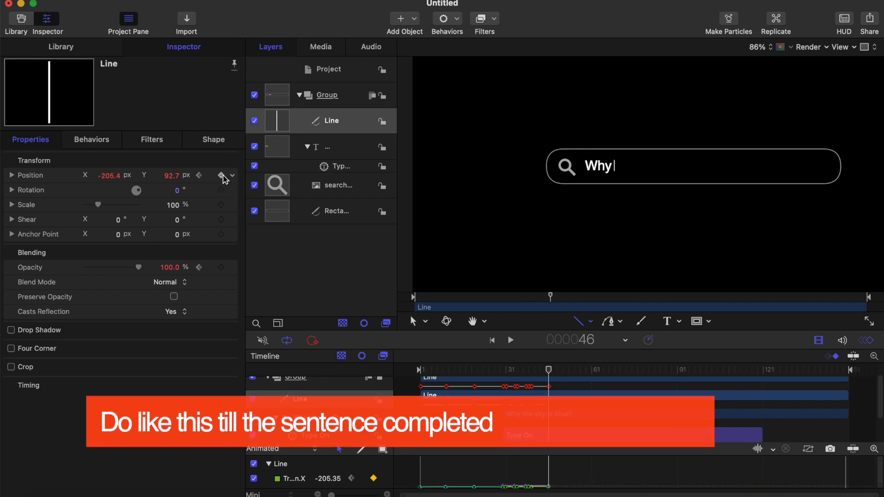
Step: At frame 47, move the cursor line past the "t" of "the", and add a hold keyframe just before the next letter
{"action": "key", "text": "Right"}
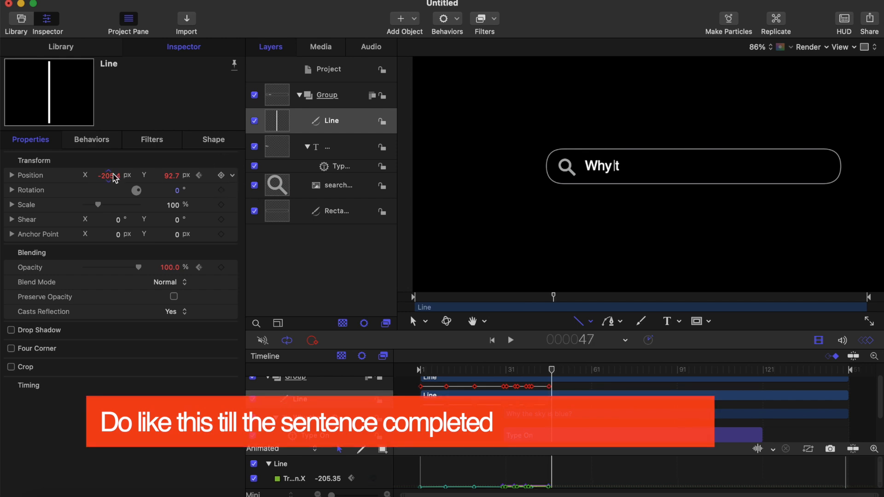
{"action": "left_click_drag", "start_coordinate": [114, 179], "coordinate": [119, 179]}
{"action": "left_click_drag", "start_coordinate": [109, 176], "coordinate": [131, 175]}
{"action": "left_click", "coordinate": [552, 370]}
{"action": "key", "text": "Right"}
{"action": "key", "text": "Right"}
{"action": "key", "text": "Right"}
{"action": "left_click", "coordinate": [221, 176]}
Step: Keyframe the cursor line past the "h" of "the" and hold that position until just before the "e" appears
{"action": "key", "text": "Right"}
{"action": "left_click", "coordinate": [564, 370]}
{"action": "key", "text": "Right"}
{"action": "key", "text": "Right"}
{"action": "key", "text": "Right"}
{"action": "left_click", "coordinate": [221, 175]}
Step: Keyframe the cursor line past the "e" of "the" and hold it until just before "sky" starts
{"action": "key", "text": "Right"}
Step: Keyframe the cursor line past the "s" of "sky" and hold it until just before the "k" appears
{"action": "key", "text": "Right"}
{"action": "key", "text": "Right"}
{"action": "key", "text": "Right"}
{"action": "key", "text": "Right"}
{"action": "key", "text": "Right"}
{"action": "key", "text": "Right"}
{"action": "key", "text": "Right"}
{"action": "key", "text": "Right"}
{"action": "key", "text": "Right"}
{"action": "key", "text": "Left"}
{"action": "left_click", "coordinate": [221, 175]}
{"action": "key", "text": "Right"}
{"action": "left_click", "coordinate": [601, 370]}
Step: Keyframe the cursor line past the "k" of "sky" and hold it until just before the "y" appears
{"action": "key", "text": "Right"}
{"action": "key", "text": "Right"}
{"action": "key", "text": "Right"}
{"action": "key", "text": "Right"}
{"action": "key", "text": "Left"}
{"action": "left_click", "coordinate": [221, 175]}
Step: Keyframe the cursor line past the "y" of "sky" and hold it until just before "is" starts
{"action": "key", "text": "Right"}
{"action": "key", "text": "Right"}
{"action": "key", "text": "Right"}
{"action": "key", "text": "Right"}
{"action": "key", "text": "Left"}
{"action": "key", "text": "Left"}
{"action": "key", "text": "Left"}
{"action": "left_click", "coordinate": [614, 370]}
{"action": "key", "text": "Right"}
{"action": "key", "text": "Right"}
{"action": "left_click", "coordinate": [222, 176]}
Step: Keyframe the cursor line letter by letter past the word "is", with a hold keyframe between its letters
{"action": "key", "text": "Right"}
{"action": "left_click", "coordinate": [623, 370]}
{"action": "key", "text": "Right"}
Step: Hold the cursor line after the "b" of "blue" with a position keyframe just before the "l" appears
{"action": "key", "text": "Right"}
{"action": "key", "text": "Right"}
{"action": "key", "text": "Right"}
{"action": "key", "text": "Right"}
{"action": "key", "text": "Right"}
{"action": "key", "text": "Right"}
{"action": "key", "text": "Right"}
{"action": "left_click", "coordinate": [222, 175]}
Step: Keyframe the cursor line past the "l" of "blue", and at frame 101 set its X position to 92.6 px after the "u"
{"action": "key", "text": "Right"}
{"action": "key", "text": "Right"}
{"action": "key", "text": "Right"}
{"action": "key", "text": "Right"}
{"action": "left_click", "coordinate": [221, 176]}
{"action": "key", "text": "Right"}
{"action": "key", "text": "Right"}
{"action": "key", "text": "Right"}
{"action": "key", "text": "Right"}
{"action": "key", "text": "Right"}
{"action": "key", "text": "Right"}
{"action": "key", "text": "Right"}
{"action": "key", "text": "Right"}
{"action": "key", "text": "Right"}
{"action": "key", "text": "Right"}
{"action": "key", "text": "Right"}
{"action": "key", "text": "Right"}
{"action": "key", "text": "space"}
{"action": "left_click", "coordinate": [684, 370]}
{"action": "key", "text": "Right"}
{"action": "key", "text": "Right"}
{"action": "key", "text": "Right"}
{"action": "left_click", "coordinate": [222, 176]}
{"action": "key", "text": "Right"}
{"action": "key", "text": "Right"}
{"action": "key", "text": "Right"}
{"action": "key", "text": "Right"}
{"action": "key", "text": "Right"}
{"action": "key", "text": "Right"}
{"action": "key", "text": "Right"}
{"action": "key", "text": "Right"}
{"action": "key", "text": "Left"}
{"action": "key", "text": "Left"}
{"action": "key", "text": "Left"}
{"action": "left_click_drag", "start_coordinate": [110, 176], "coordinate": [112, 175]}
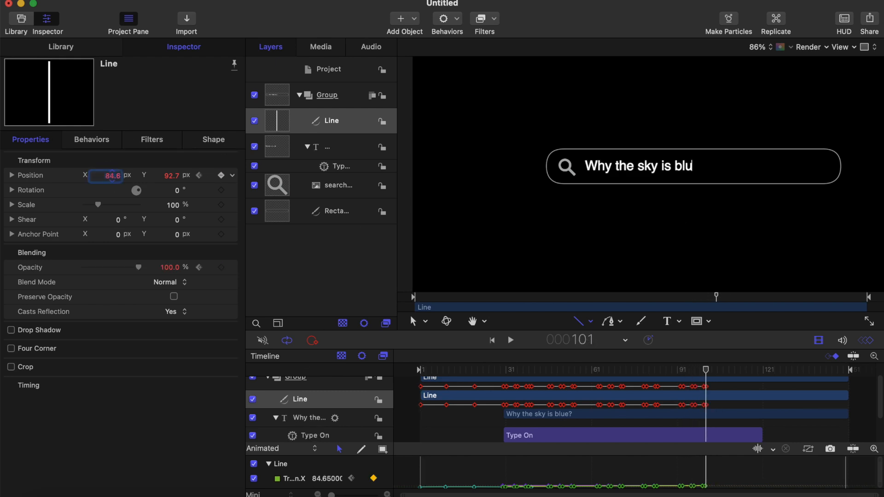
Step: Add a position keyframe holding the cursor line after "blu" until just before the "e" appears at frame 105
{"action": "left_click", "coordinate": [707, 371]}
{"action": "key", "text": "Right"}
{"action": "key", "text": "Right"}
{"action": "key", "text": "Right"}
{"action": "key", "text": "Right"}
{"action": "key", "text": "Left"}
{"action": "left_click", "coordinate": [222, 176]}
{"action": "left_click", "coordinate": [715, 370]}
Step: Move the cursor line along with the last characters, setting its X position to 151.6 px at frame 109, after the question mark
{"action": "key", "text": "Right"}
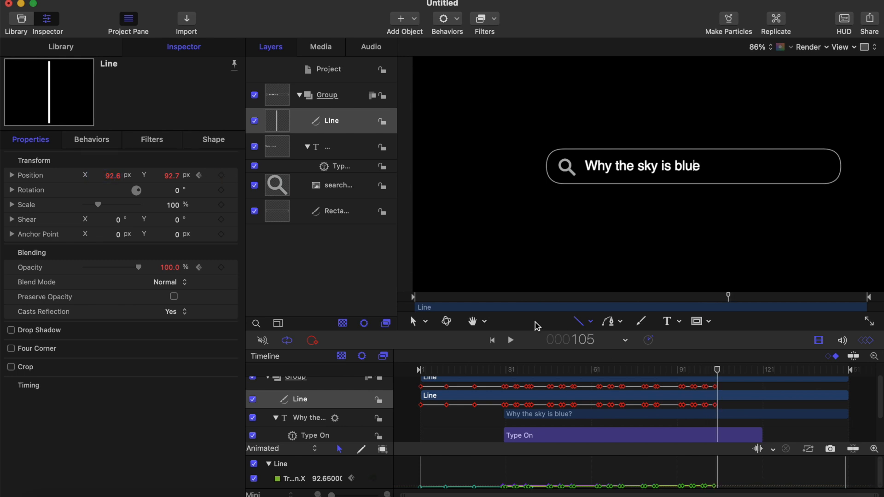
{"action": "key", "text": "Right"}
{"action": "key", "text": "Right"}
{"action": "key", "text": "Right"}
{"action": "key", "text": "Right"}
{"action": "left_click_drag", "start_coordinate": [111, 175], "coordinate": [110, 176]}
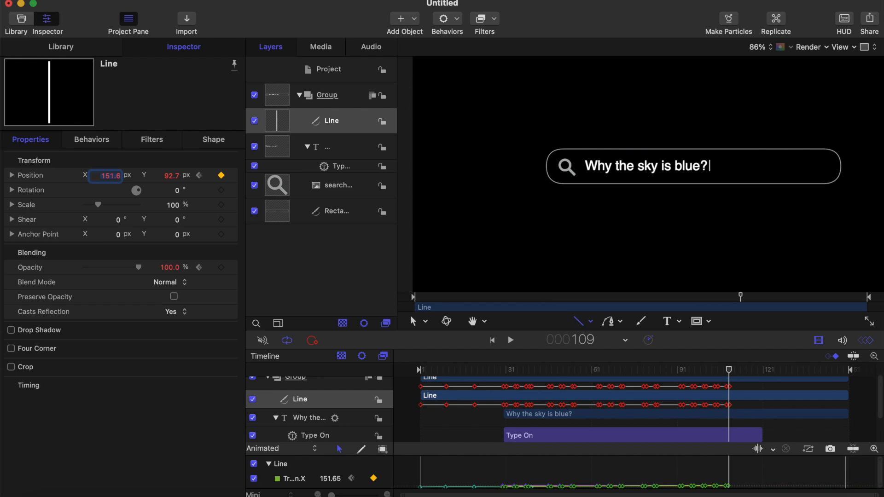
Step: Play the whole animation from the start to check that the cursor line follows every letter of the sentence
{"action": "left_click", "coordinate": [433, 371]}
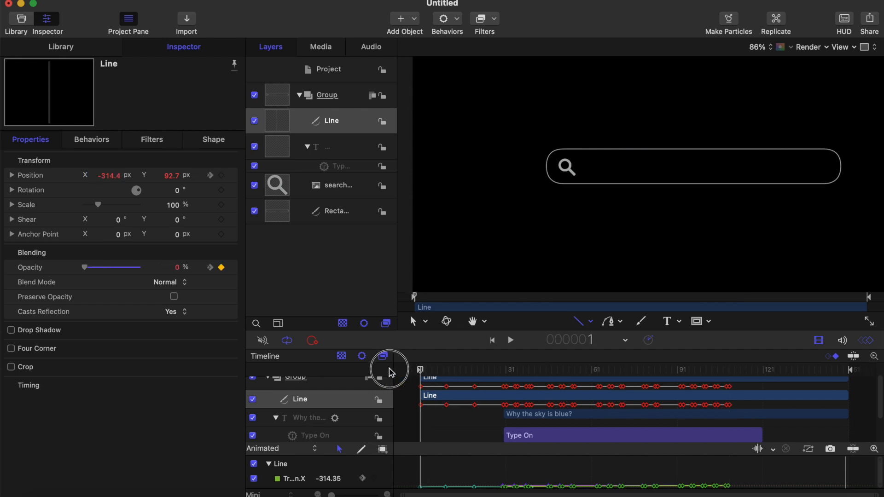
{"action": "key", "text": "space"}
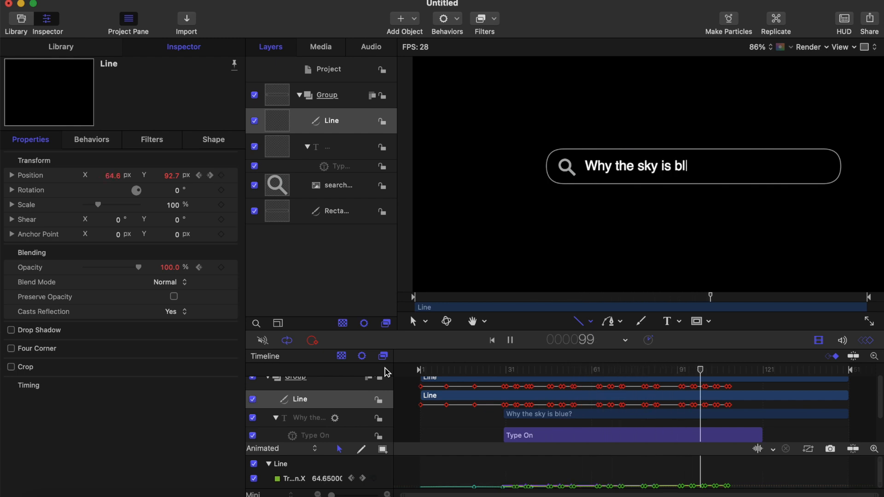
{"action": "key", "text": "space"}
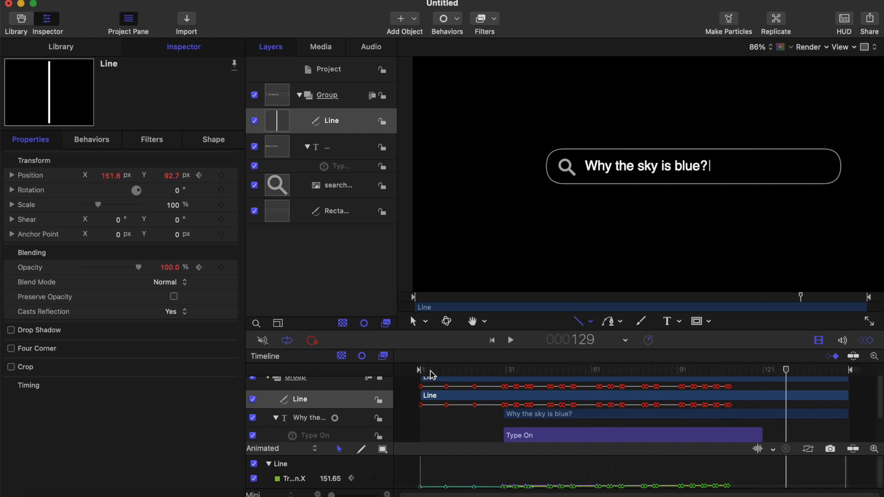
{"action": "key", "text": "Home"}
{"action": "key", "text": "space"}
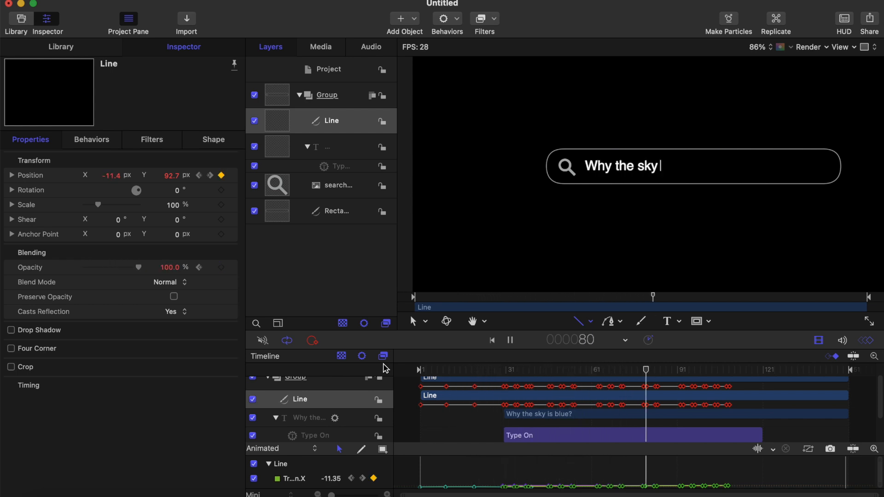
{"action": "left_click_drag", "start_coordinate": [429, 370], "coordinate": [372, 372]}
{"action": "key", "text": "space"}
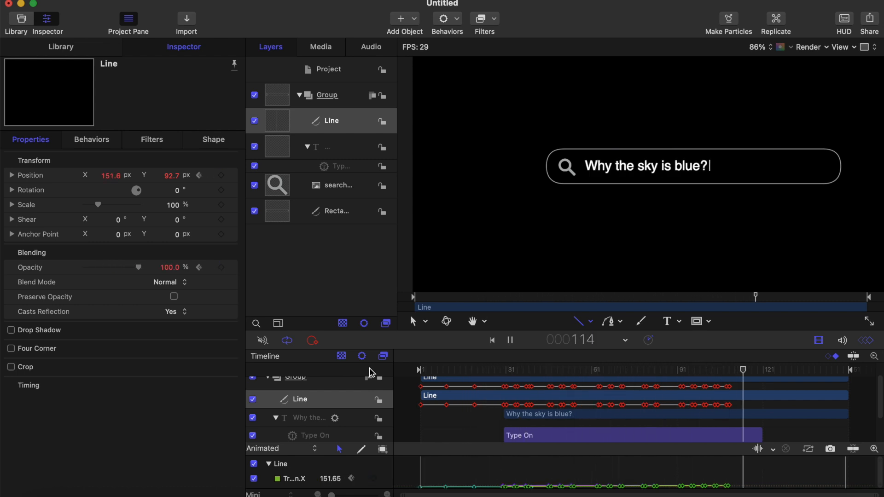
{"action": "key", "text": "space"}
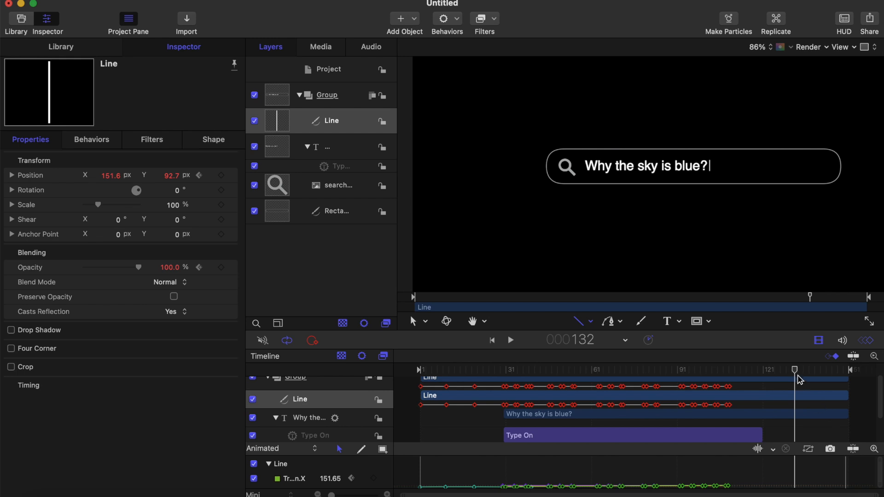
Step: Add a position keyframe at frame 120 that holds the cursor line after the question mark
{"action": "left_click_drag", "start_coordinate": [796, 371], "coordinate": [730, 371]}
{"action": "key", "text": "Right"}
{"action": "key", "text": "Right"}
{"action": "key", "text": "Right"}
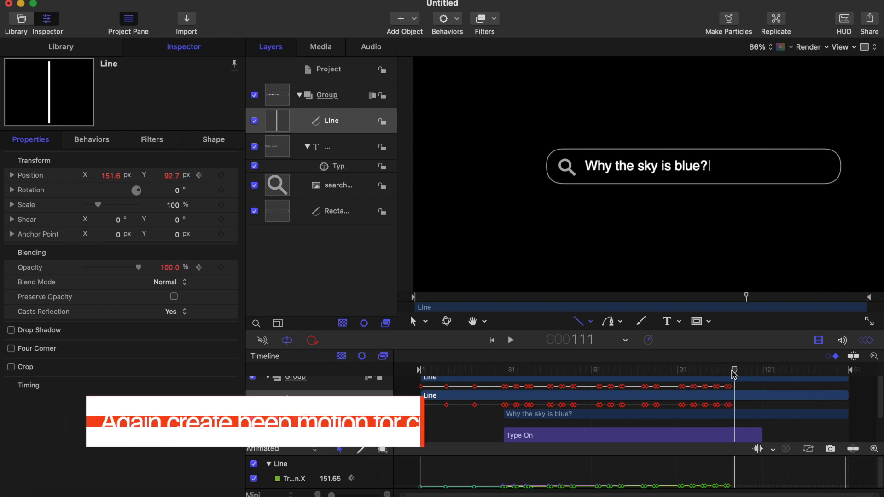
{"action": "key", "text": "Right"}
{"action": "key", "text": "Right"}
{"action": "key", "text": "Right"}
{"action": "key", "text": "Right"}
{"action": "key", "text": "Right"}
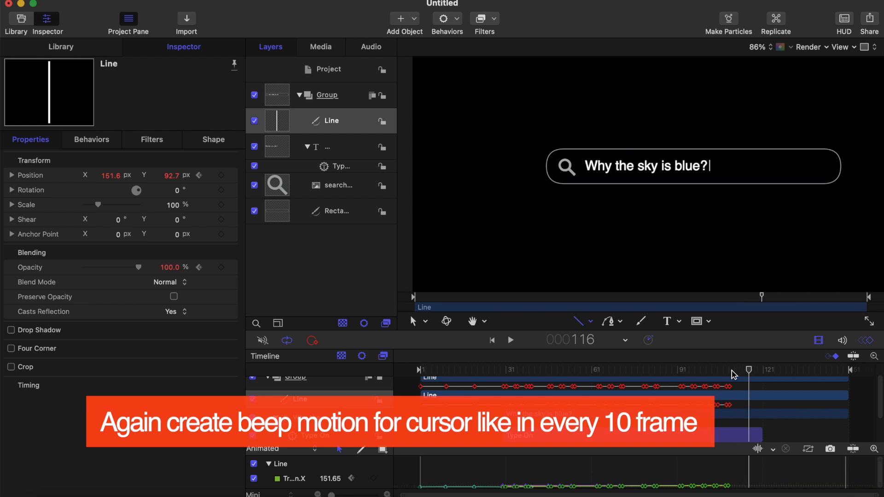
{"action": "key", "text": "Right"}
{"action": "key", "text": "Right"}
Step: Keyframe the cursor line's opacity to 0% at frame 130 so it blinks off after the typed sentence
{"action": "key", "text": "Right"}
{"action": "left_click", "coordinate": [222, 177]}
{"action": "key", "text": "Right"}
{"action": "key", "text": "Right"}
{"action": "key", "text": "Right"}
{"action": "key", "text": "Right"}
{"action": "key", "text": "Right"}
{"action": "key", "text": "Right"}
{"action": "key", "text": "Right"}
{"action": "key", "text": "Right"}
{"action": "key", "text": "Right"}
{"action": "key", "text": "Right"}
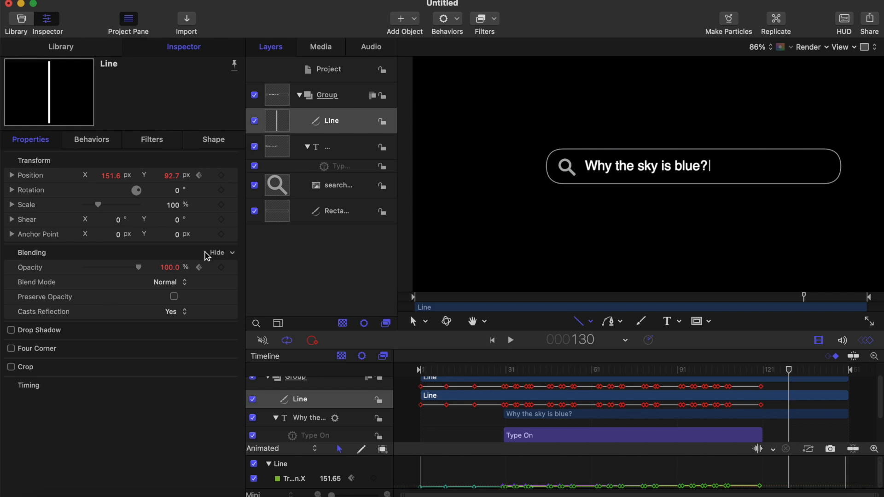
{"action": "key", "text": "Left"}
{"action": "key", "text": "Left"}
{"action": "key", "text": "Left"}
{"action": "key", "text": "Left"}
{"action": "key", "text": "Left"}
{"action": "key", "text": "Left"}
{"action": "key", "text": "Left"}
{"action": "key", "text": "Left"}
{"action": "key", "text": "Left"}
{"action": "key", "text": "Left"}
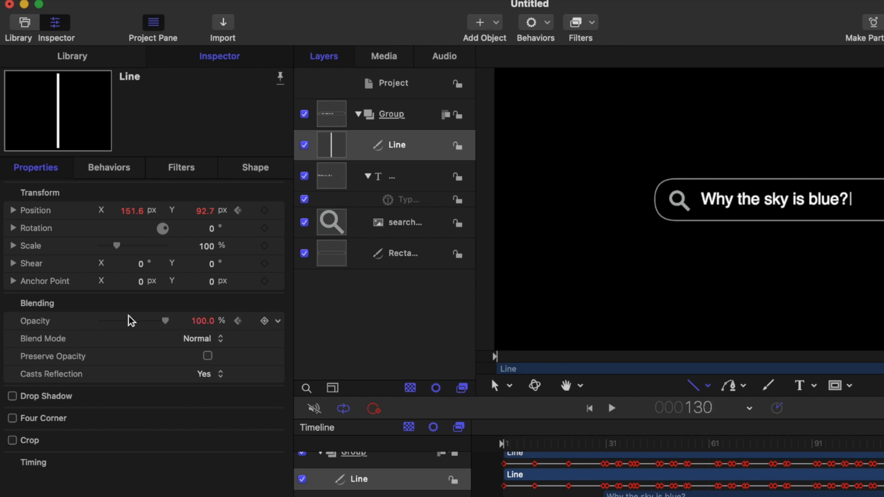
{"action": "left_click_drag", "start_coordinate": [167, 322], "coordinate": [81, 327]}
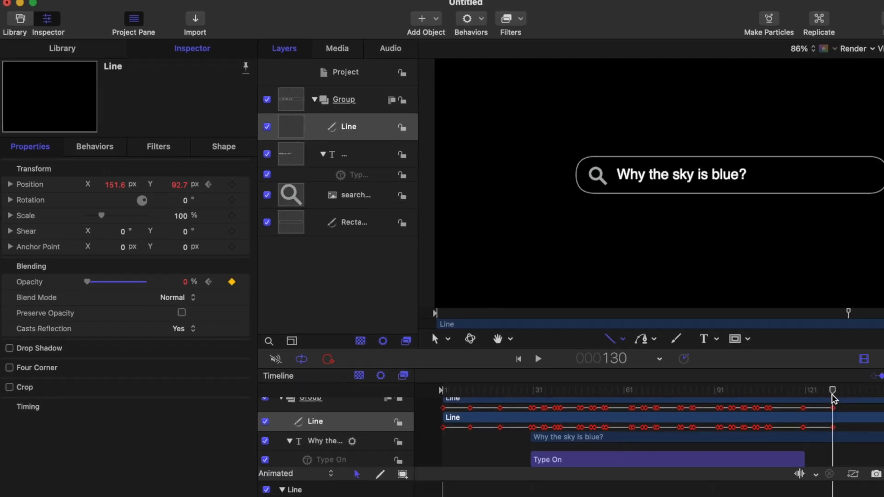
Step: Keep the cursor line hidden by adding an opacity keyframe of 0% at frame 140
{"action": "key", "text": "Right"}
{"action": "key", "text": "Right"}
{"action": "key", "text": "Right"}
{"action": "key", "text": "Right"}
{"action": "key", "text": "Right"}
{"action": "key", "text": "Right"}
{"action": "key", "text": "Right"}
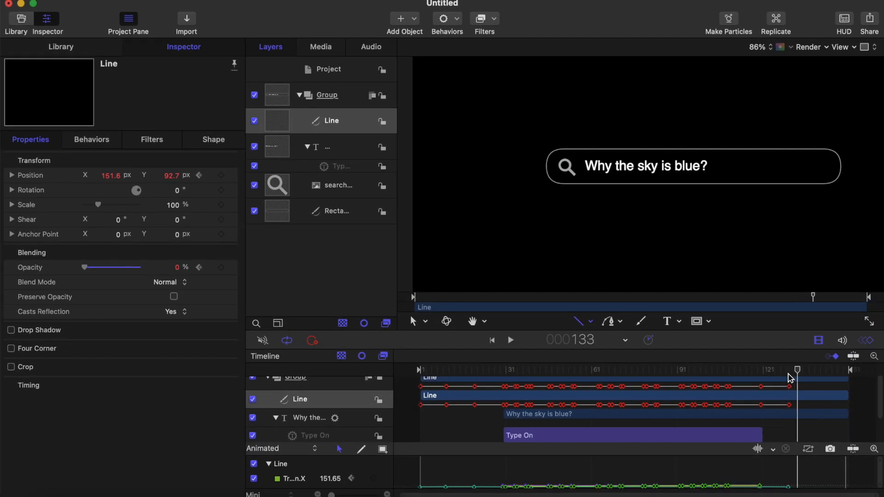
{"action": "key", "text": "Right"}
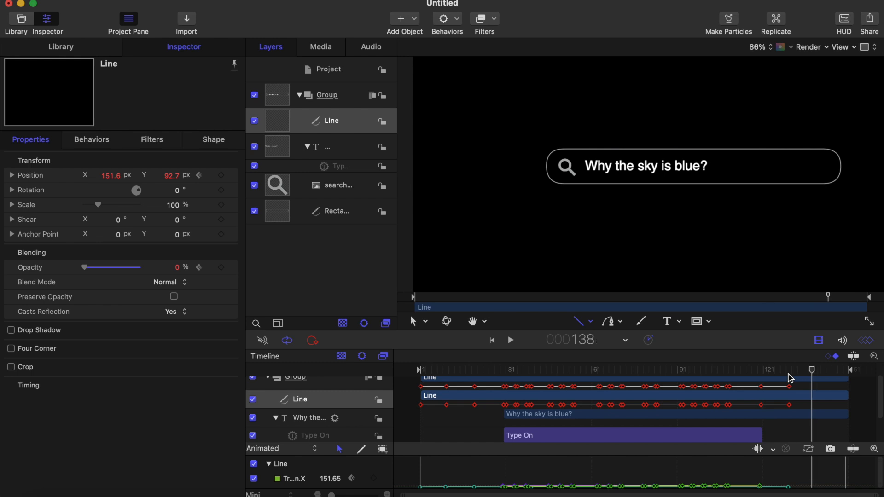
{"action": "key", "text": "Right"}
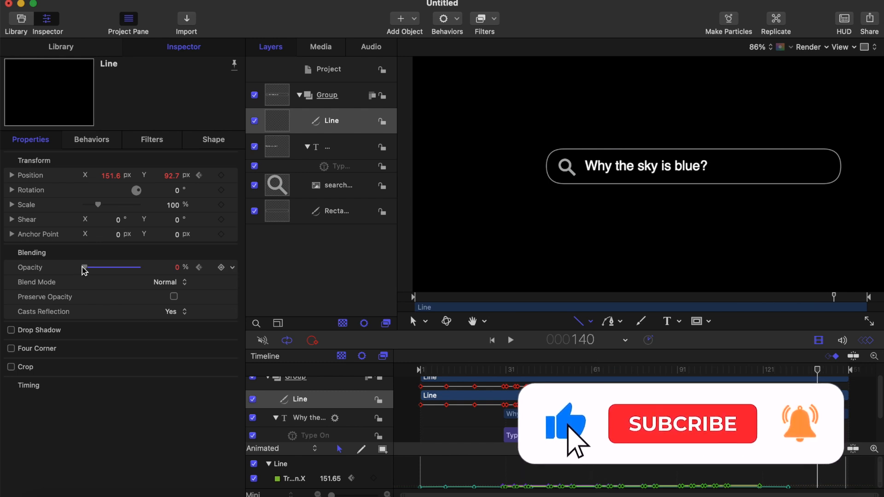
Step: Keyframe the cursor line's opacity to 100% at frame 150, and play the animation to check the closing blink
{"action": "key", "text": "Right"}
{"action": "key", "text": "Right"}
{"action": "key", "text": "Right"}
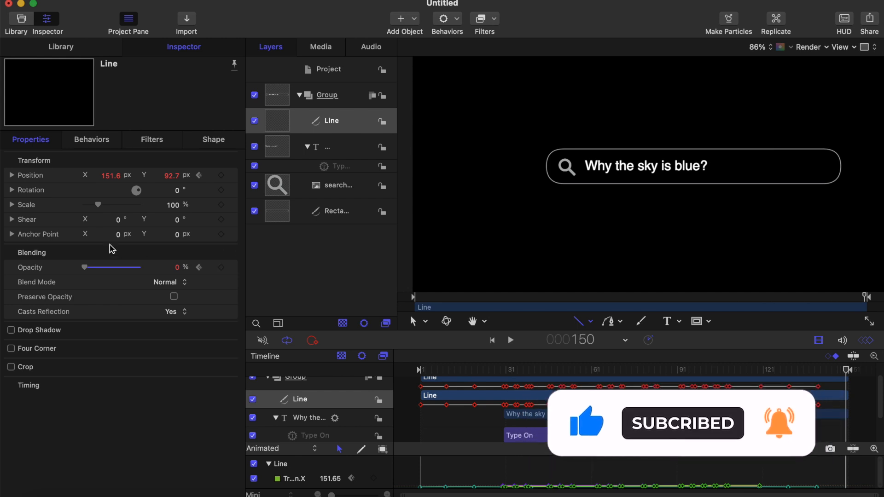
{"action": "left_click_drag", "start_coordinate": [83, 270], "coordinate": [162, 275]}
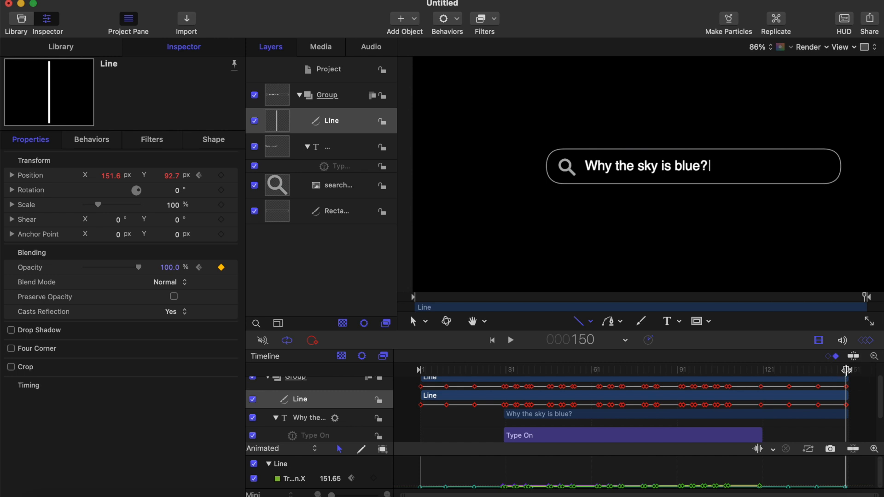
{"action": "key", "text": "space"}
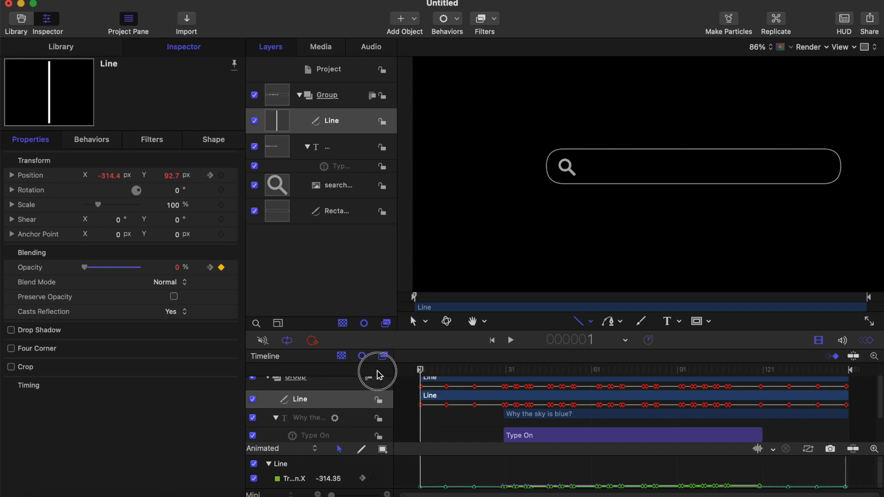